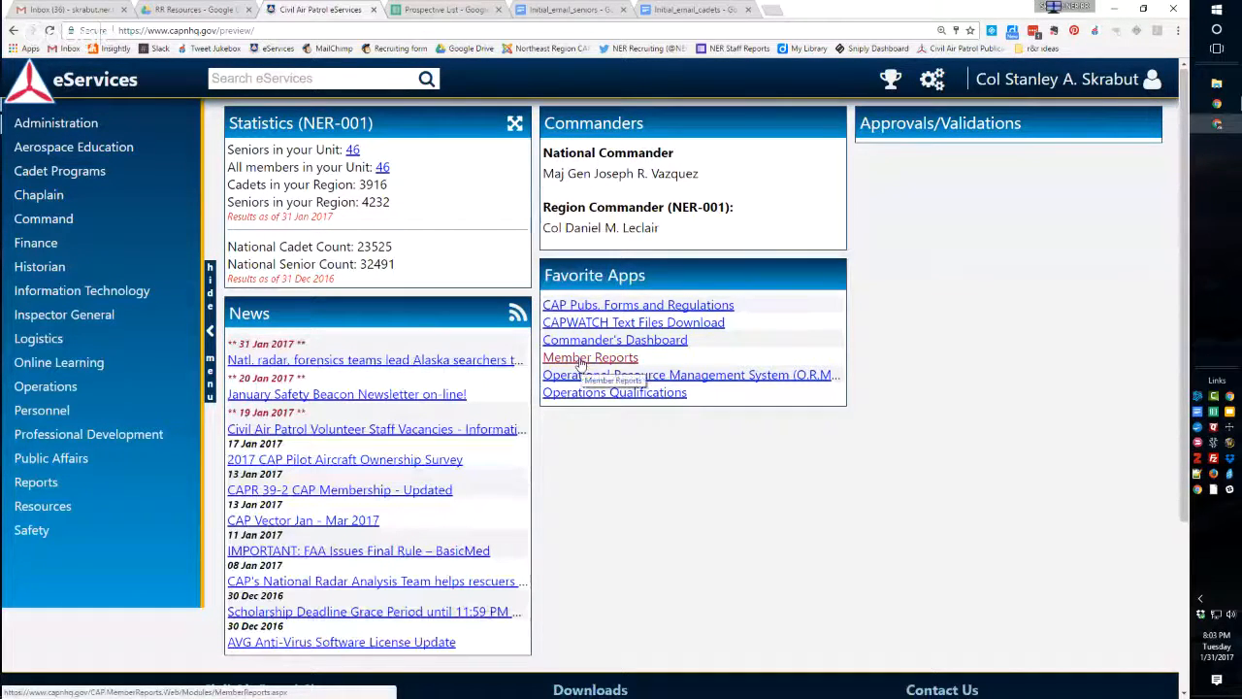
Open Member Reports from the favorite apps and choose the Prospective Member Report (By Scope).
mouse_move(86, 134)
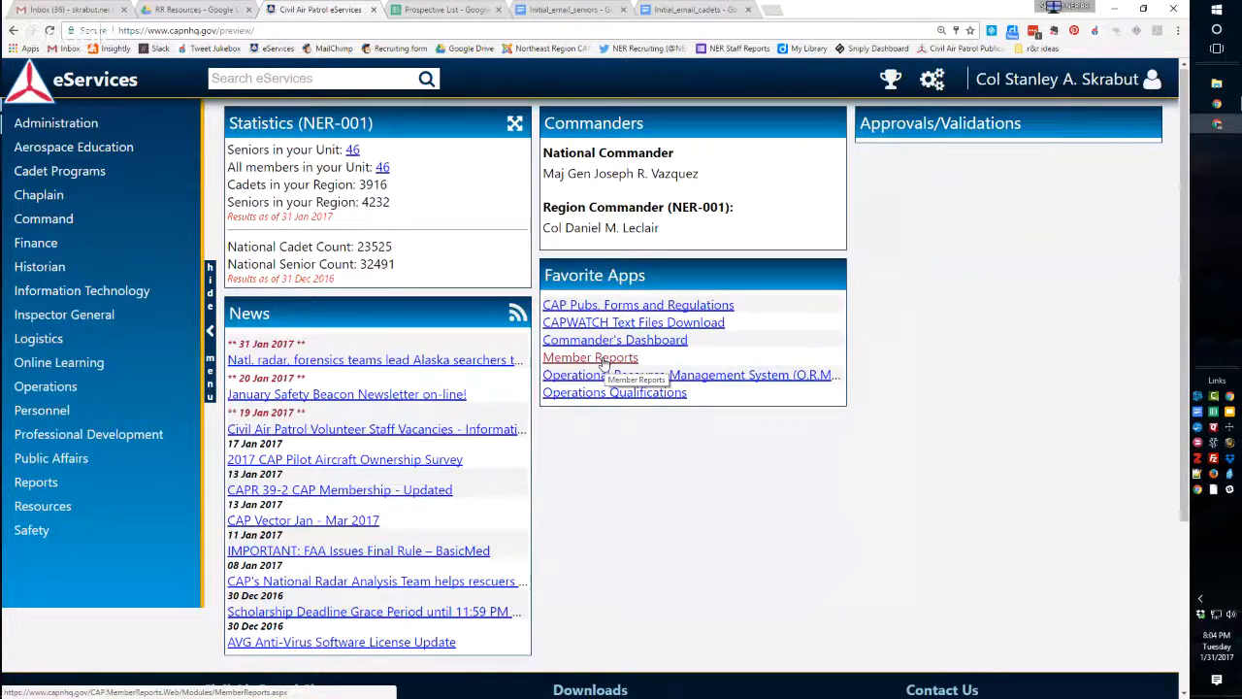
left_click(36, 482)
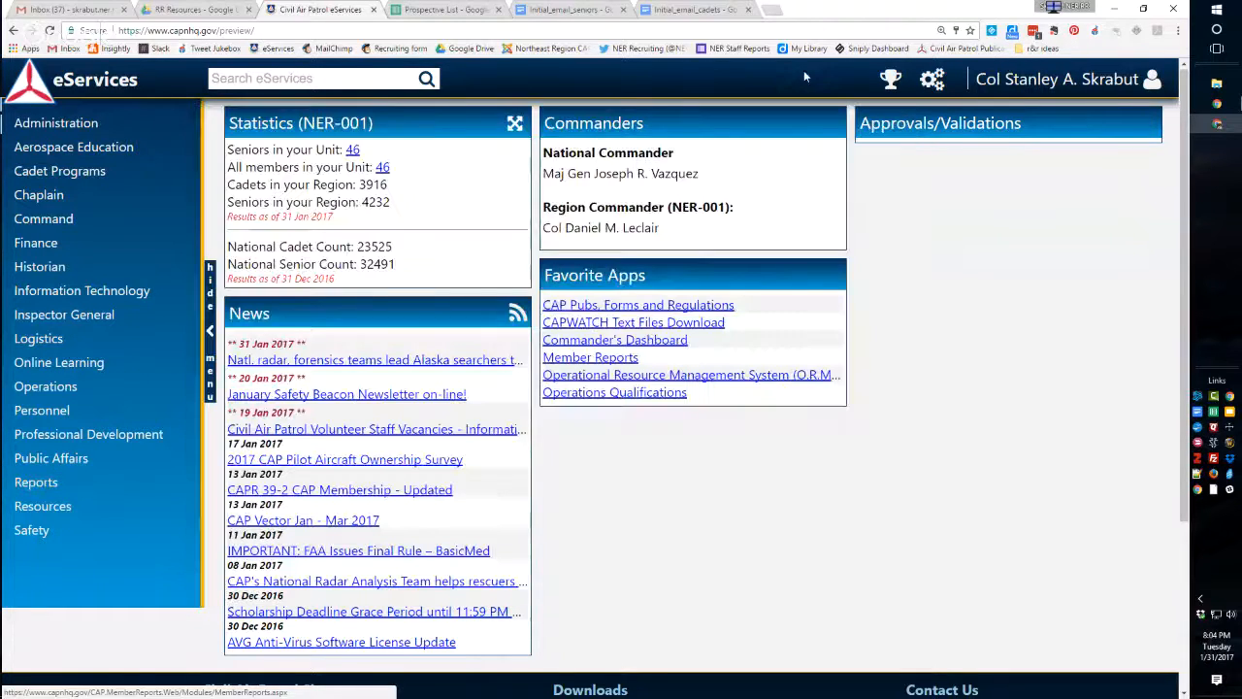
left_click(575, 360)
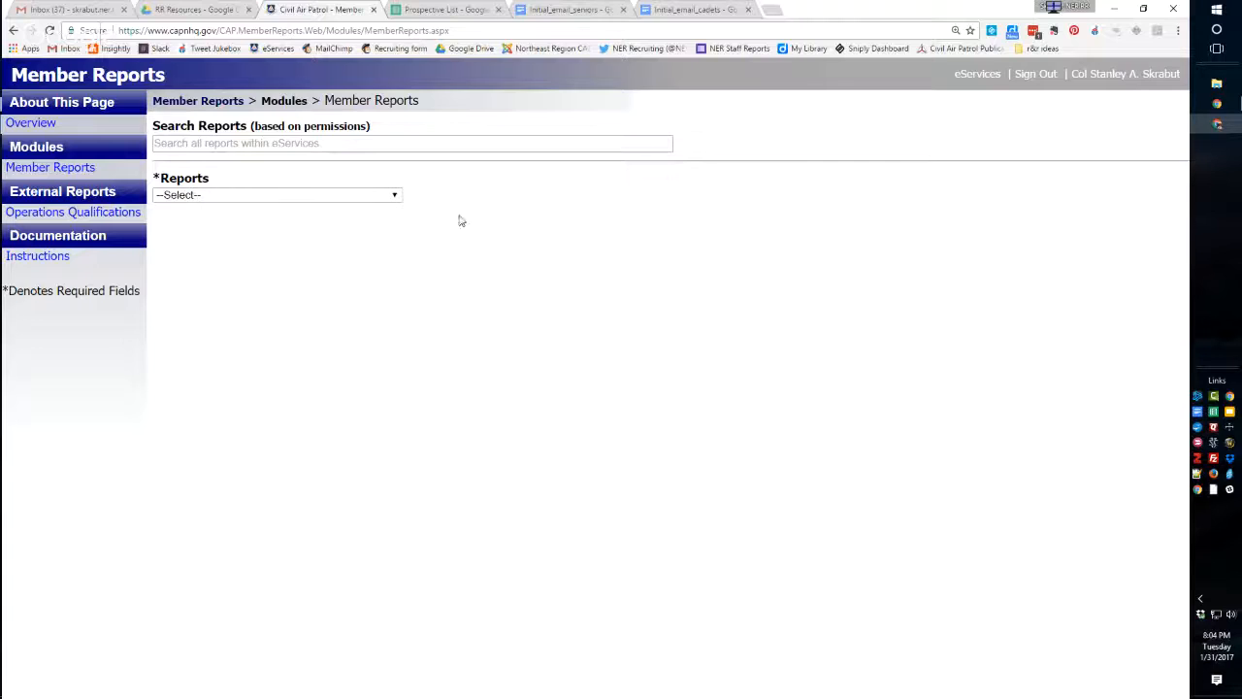
left_click(395, 198)
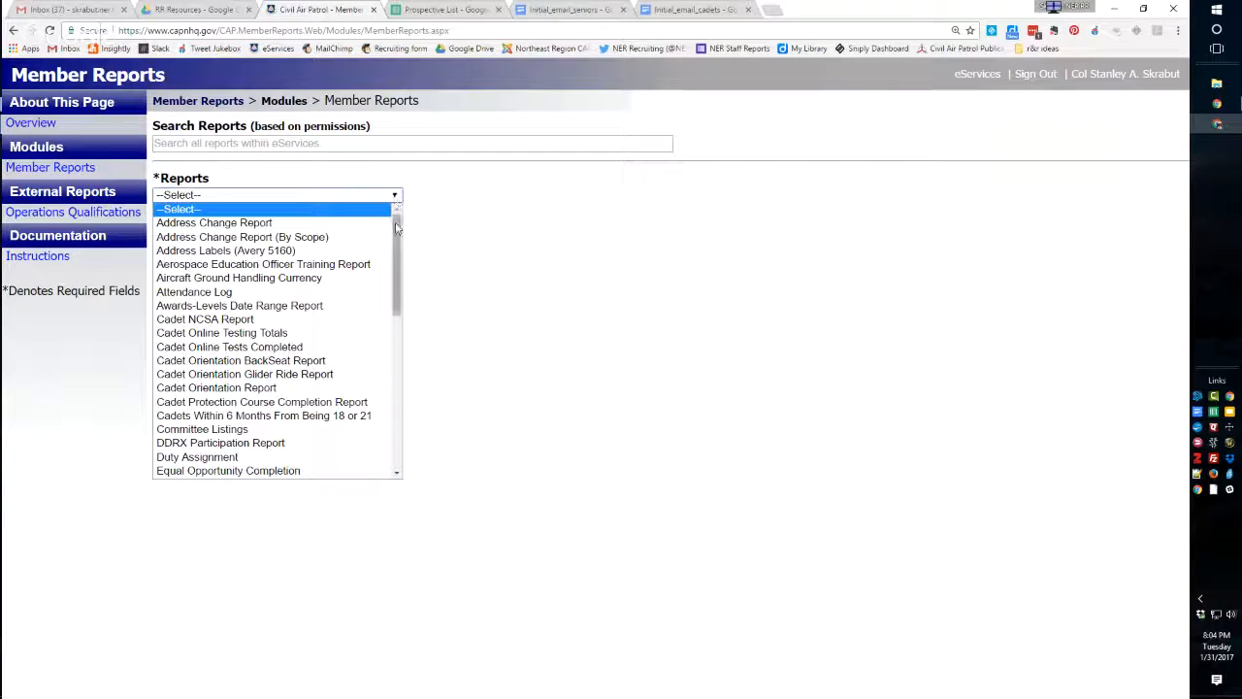
scroll(399, 242, "down", 1)
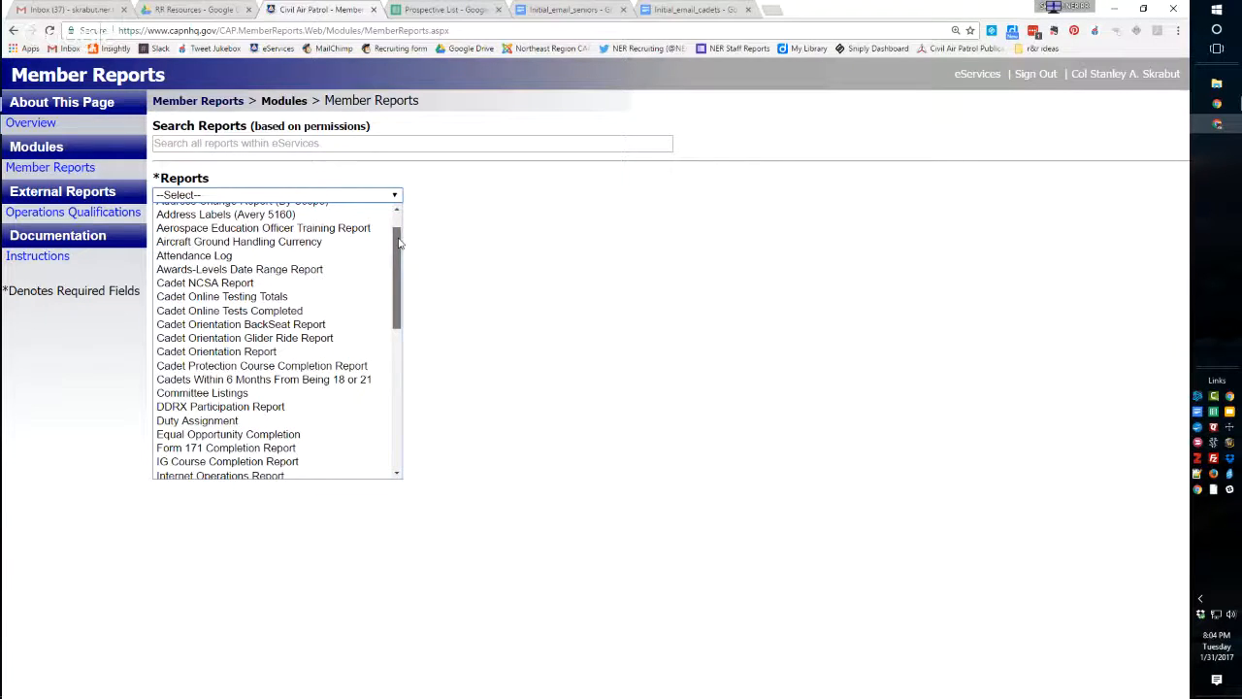
left_click_drag(399, 242, 408, 350)
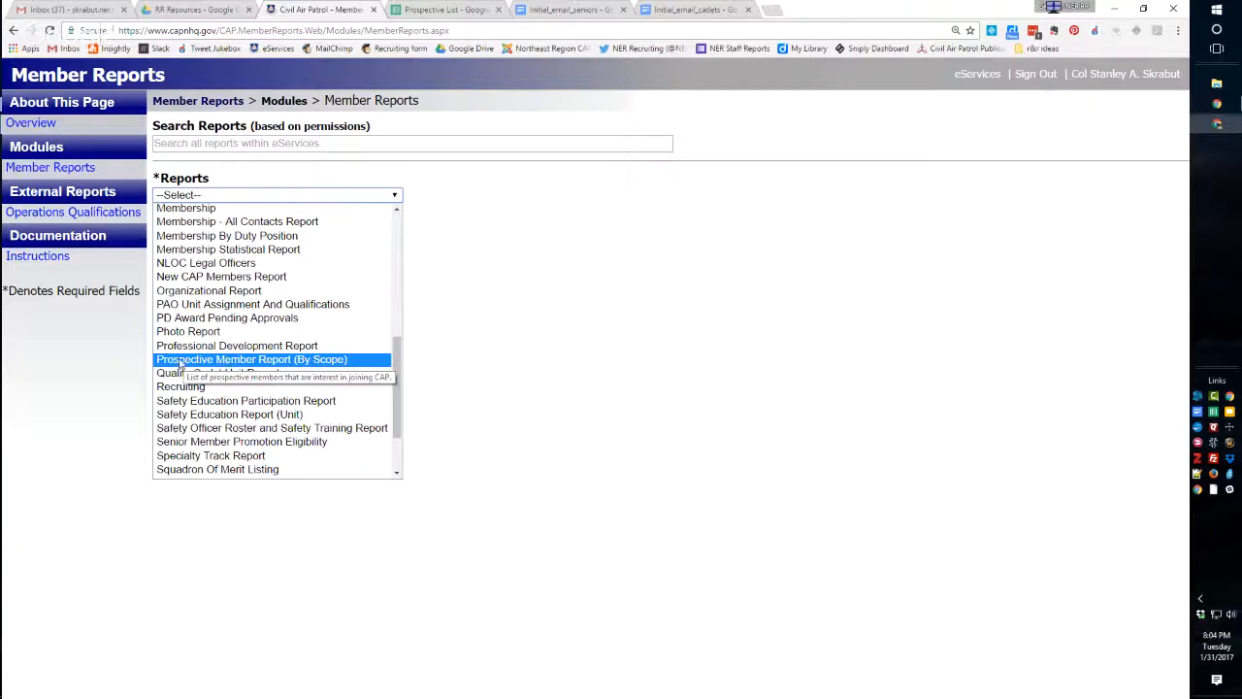
left_click(220, 360)
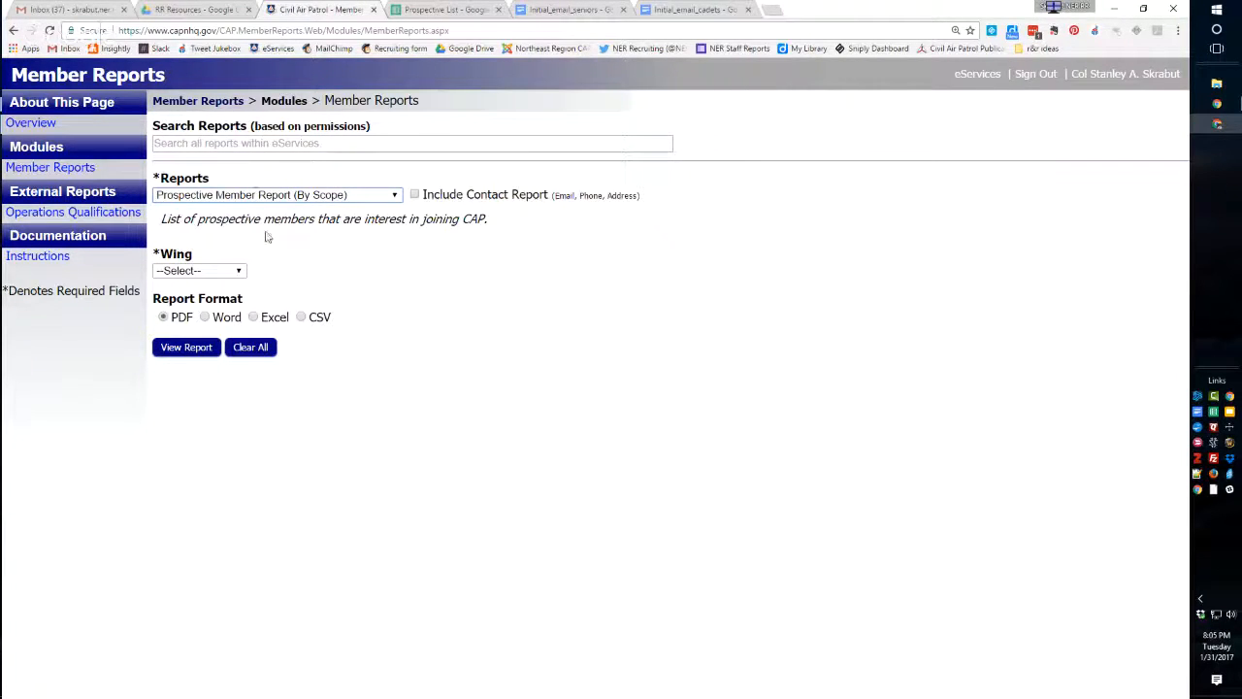
Generate the prospective member report for wing NER-NER-001 in Excel format.
left_click(240, 273)
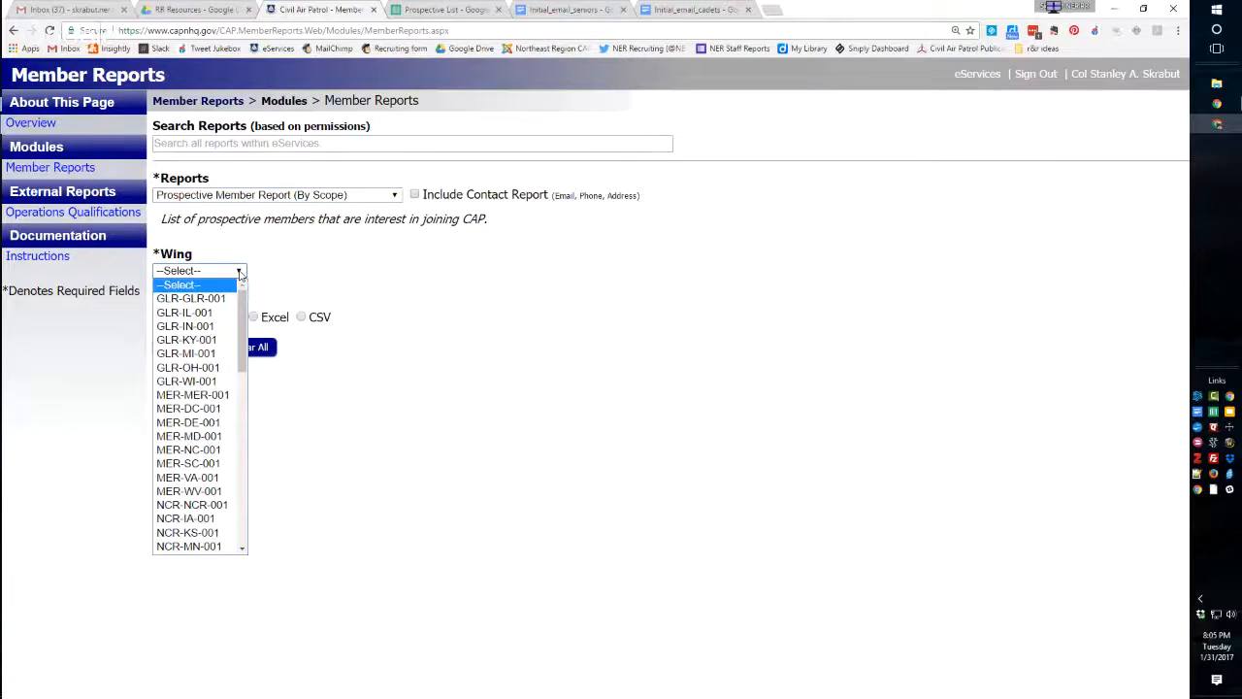
left_click_drag(242, 330, 268, 374)
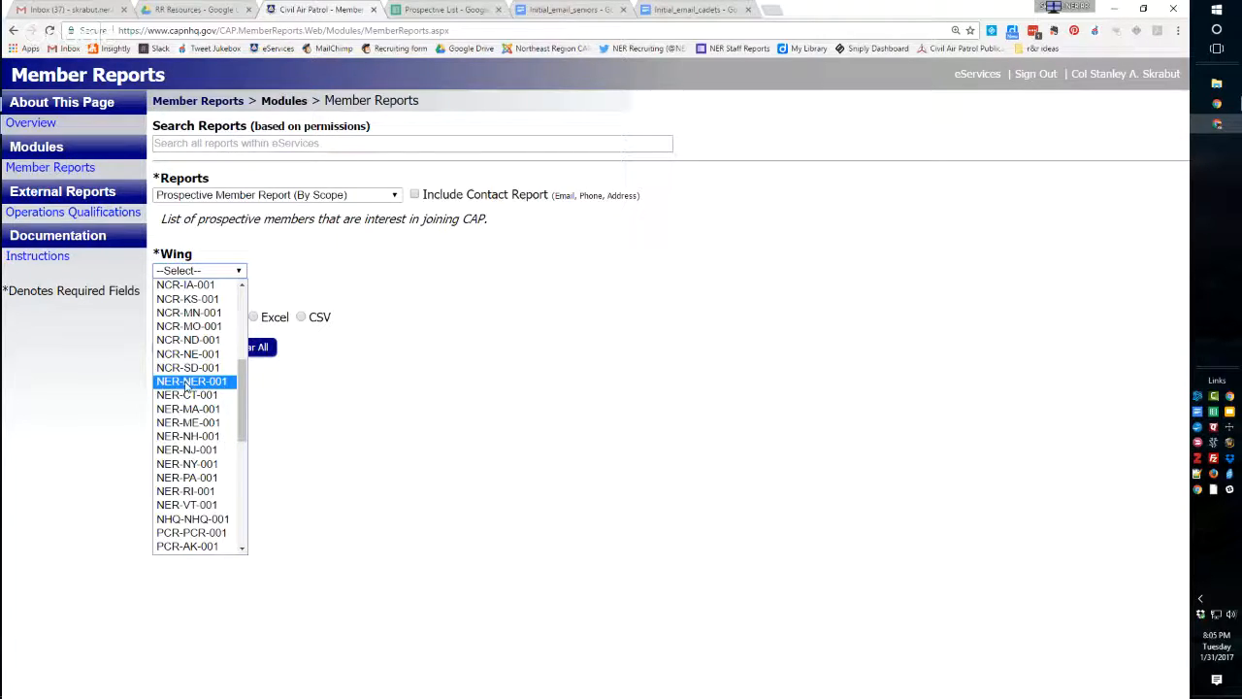
left_click(187, 384)
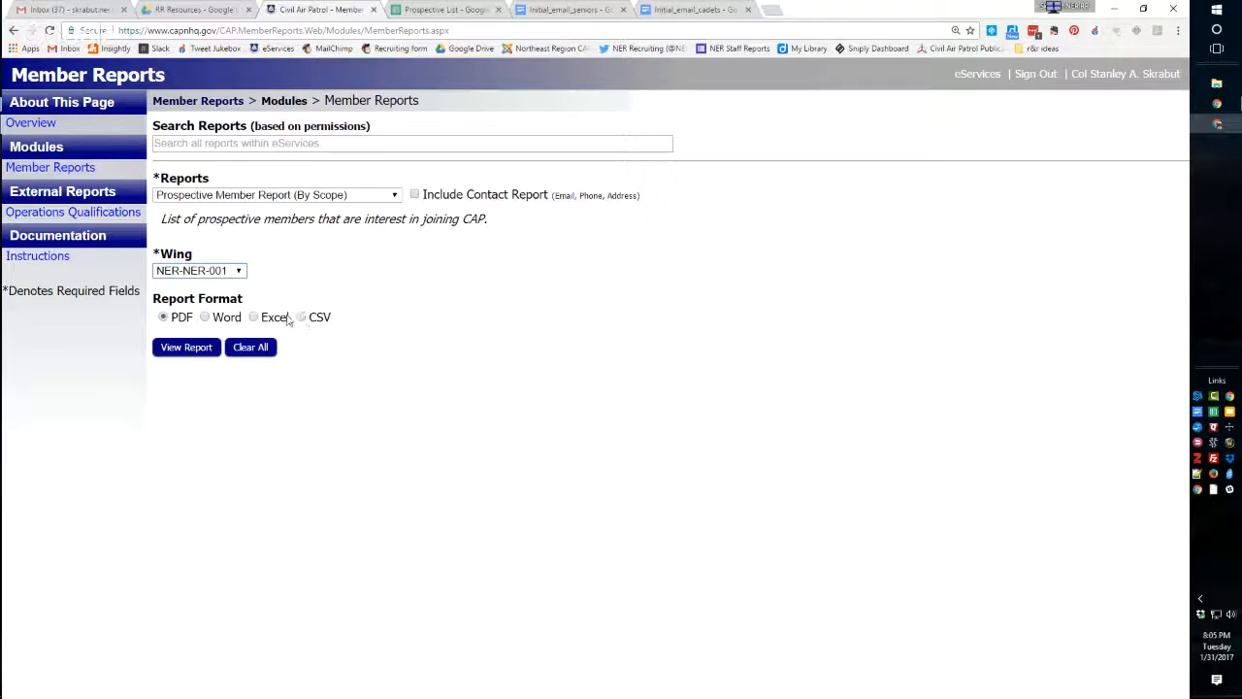
left_click(252, 317)
left_click(187, 349)
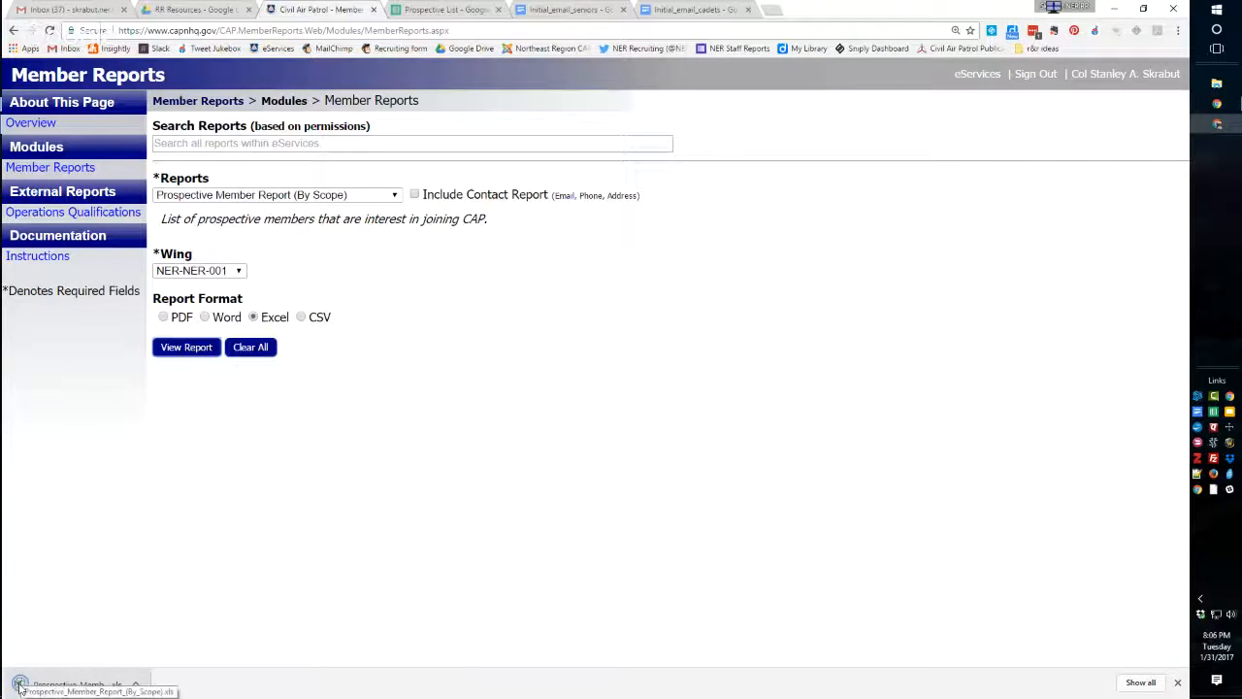
Open the downloaded prospective member report from the desktop in Excel and maximize its window.
left_click(1113, 8)
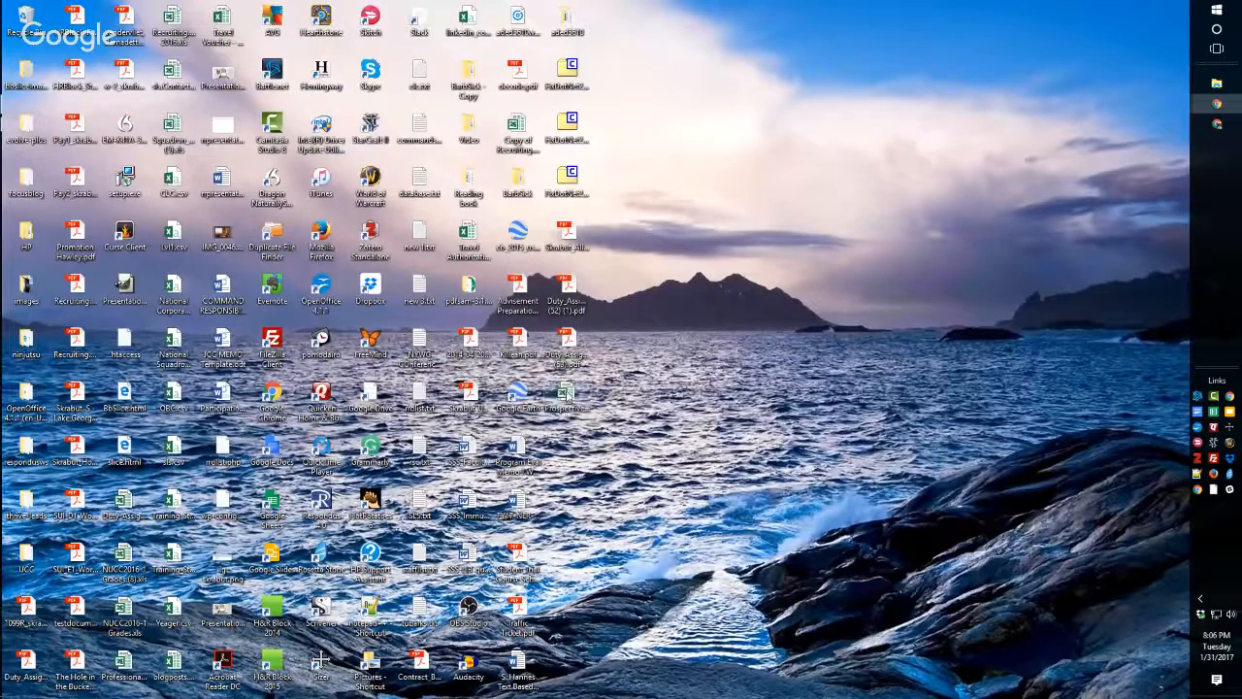
left_click(567, 396)
double_click(566, 392)
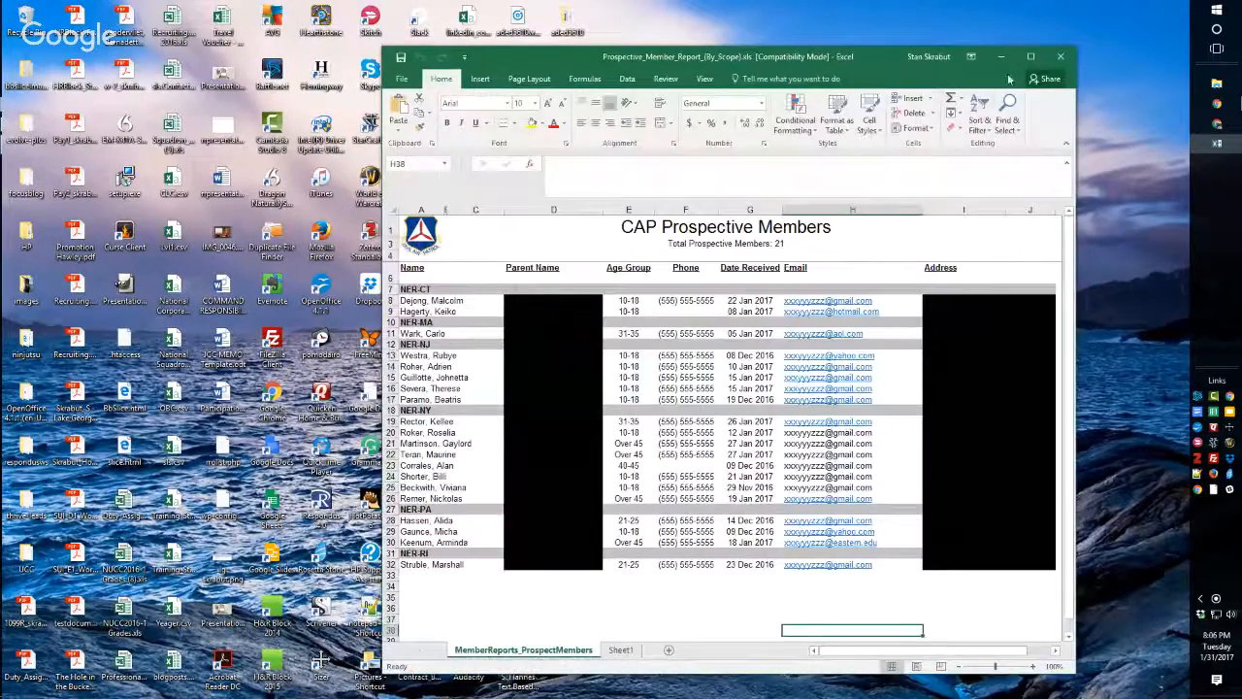
left_click(1030, 59)
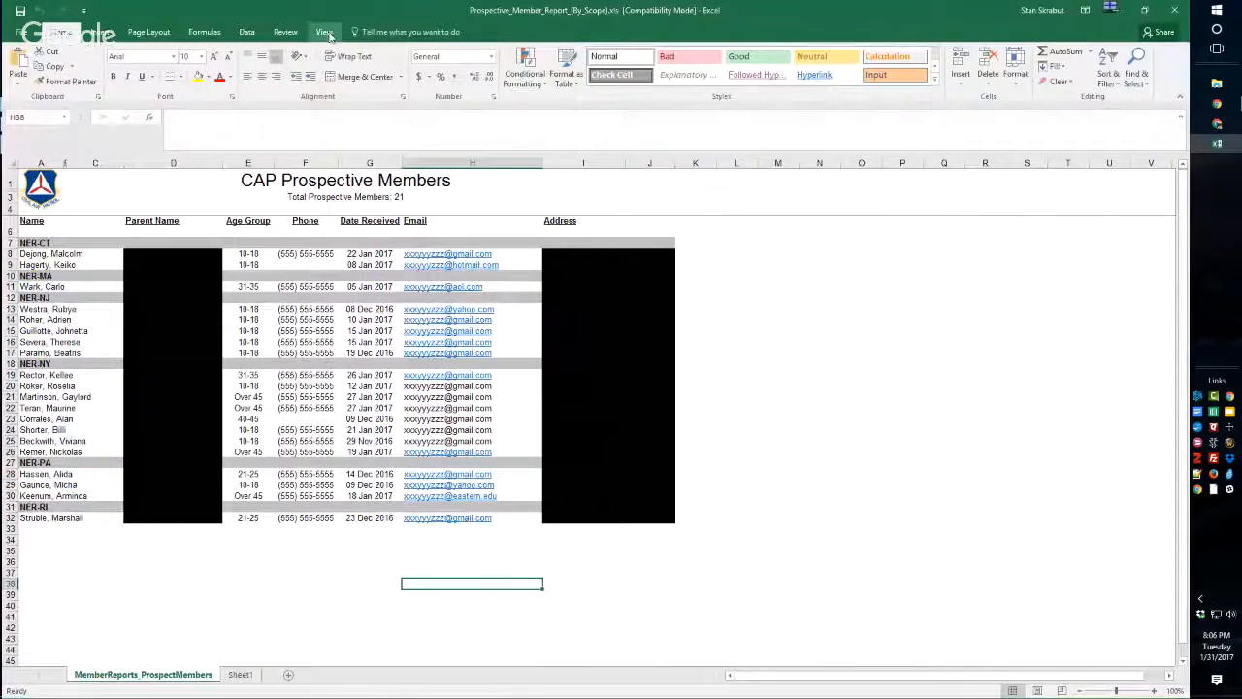
Zoom the prospective members worksheet to 200%.
left_click(324, 32)
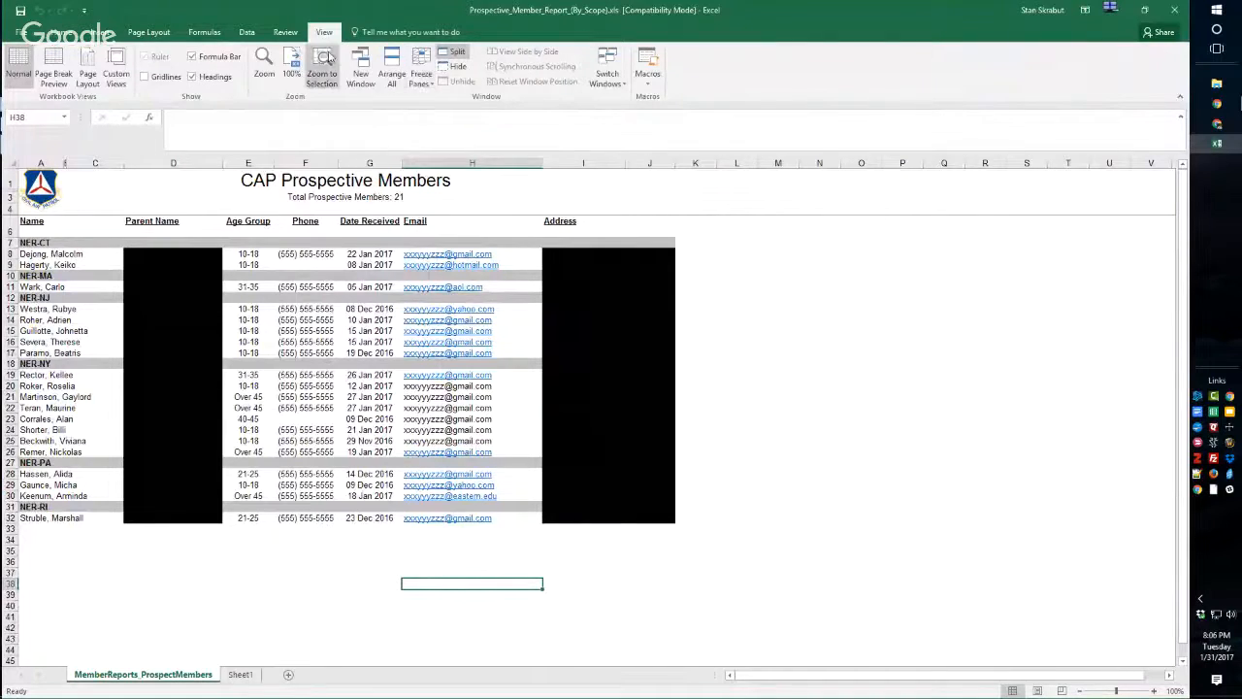
left_click(264, 65)
left_click(289, 146)
left_click(302, 241)
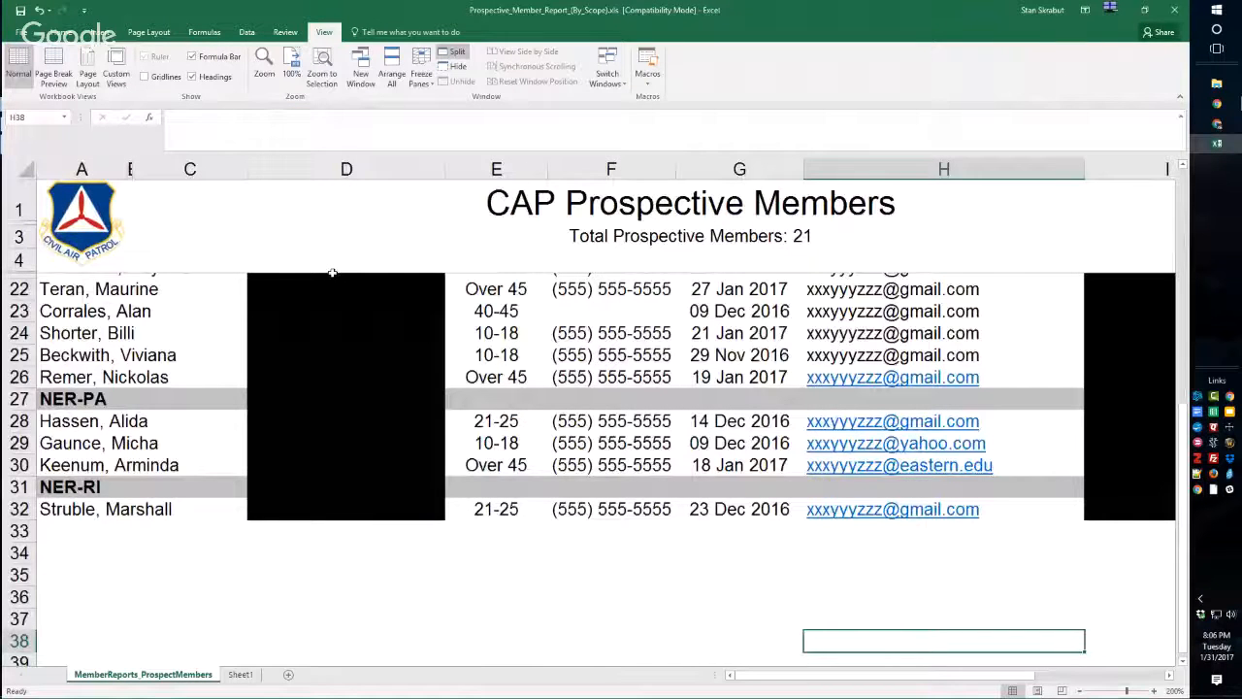
scroll(457, 397, "up", 5)
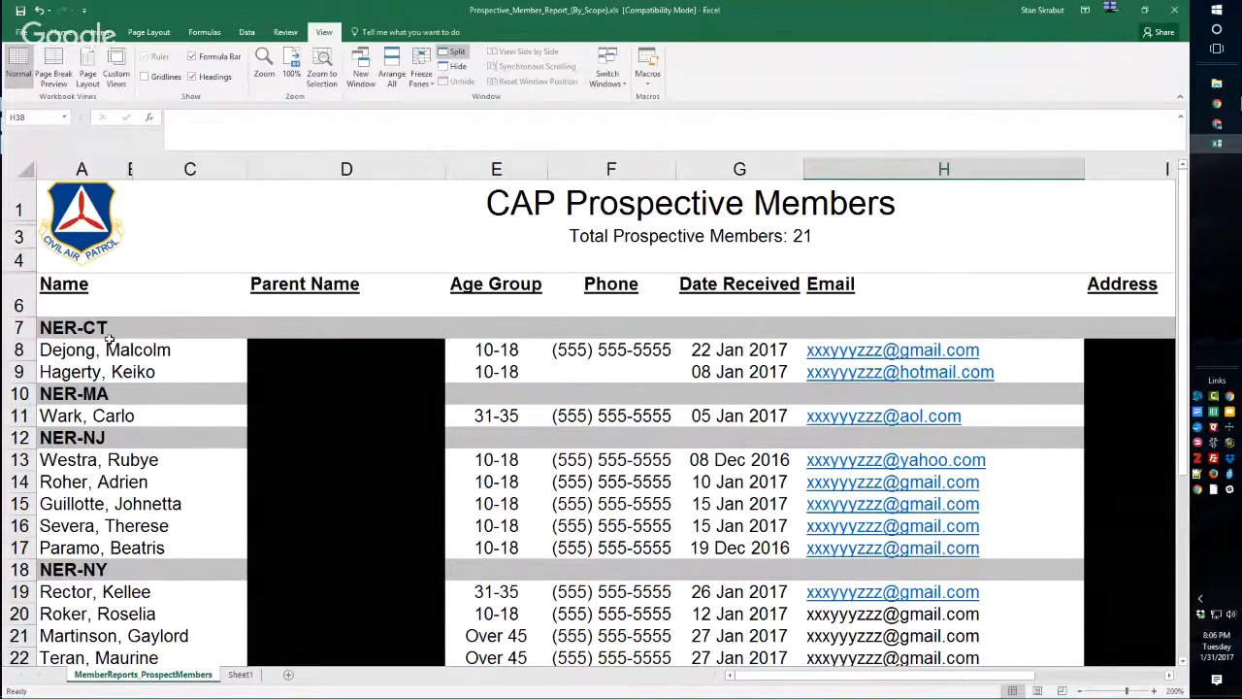
Review the prospective members listed under each wing, including their age groups, phone numbers, dates received and emails.
scroll(111, 364, "down", 1)
scroll(112, 363, "up", 1)
scroll(296, 529, "down", 2)
scroll(299, 514, "up", 2)
scroll(596, 414, "down", 3)
scroll(597, 414, "up", 3)
scroll(615, 374, "down", 1)
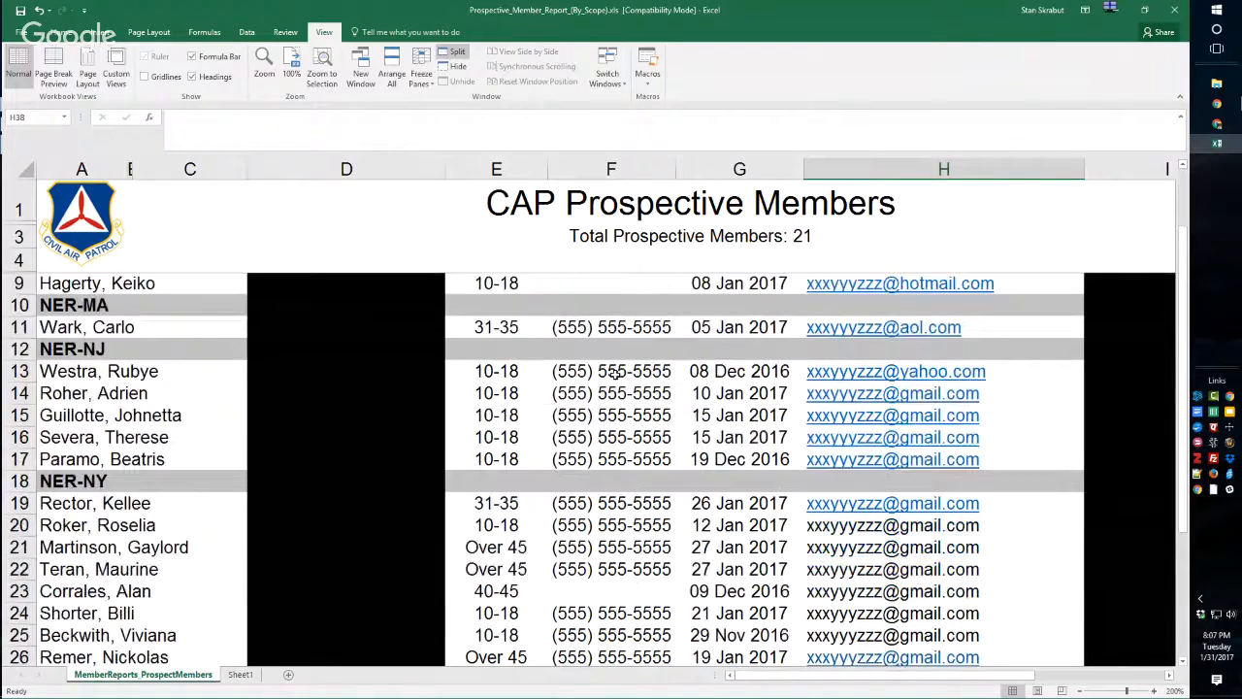
scroll(615, 373, "up", 1)
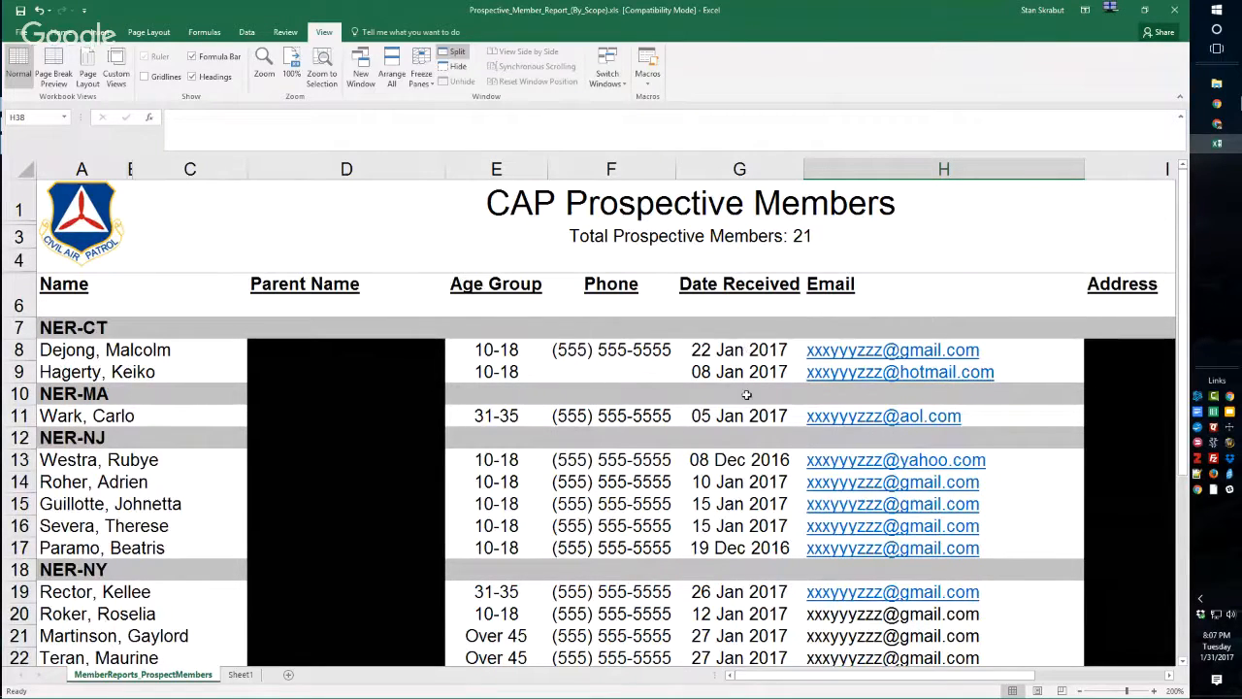
scroll(745, 393, "down", 2)
scroll(745, 392, "down", 3)
scroll(745, 393, "up", 5)
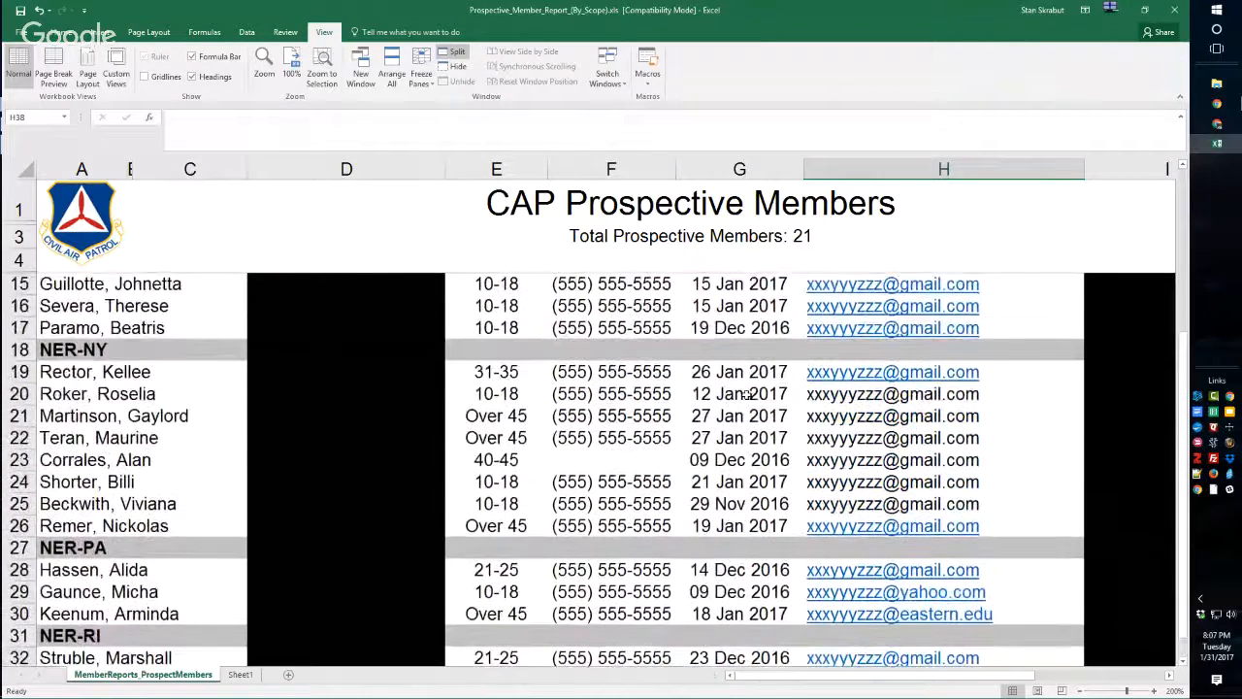
scroll(745, 392, "up", 1)
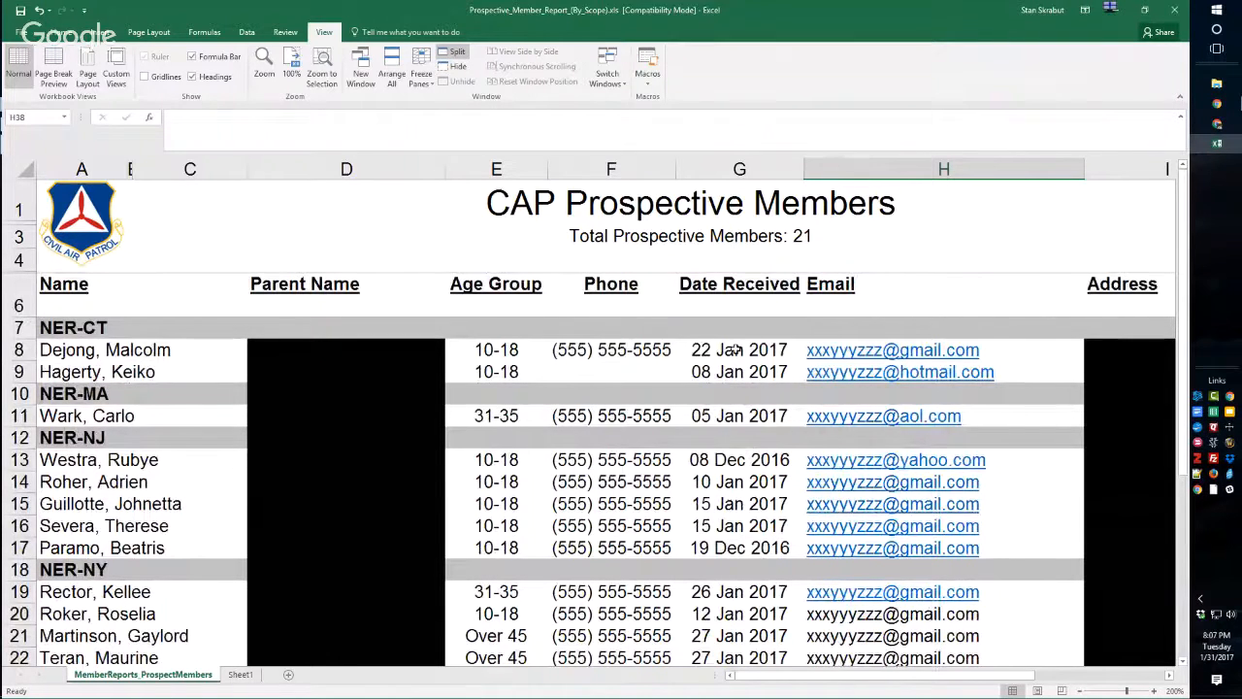
scroll(726, 372, "down", 5)
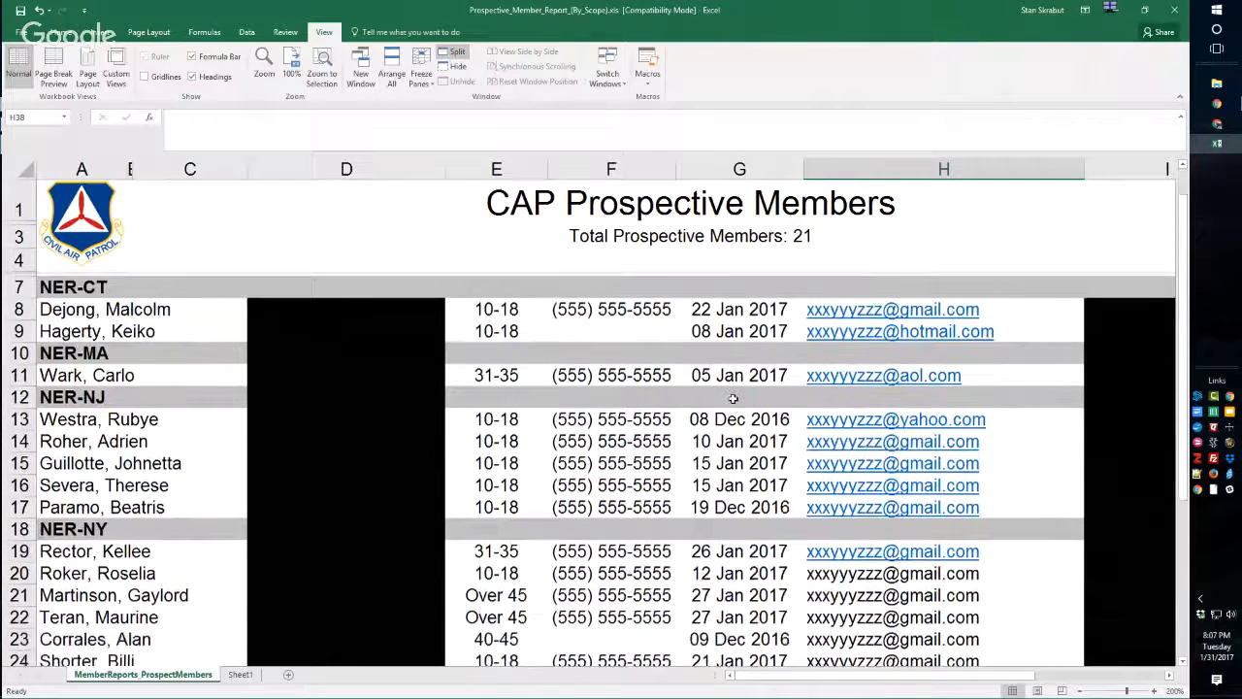
scroll(732, 396, "up", 3)
scroll(733, 395, "up", 3)
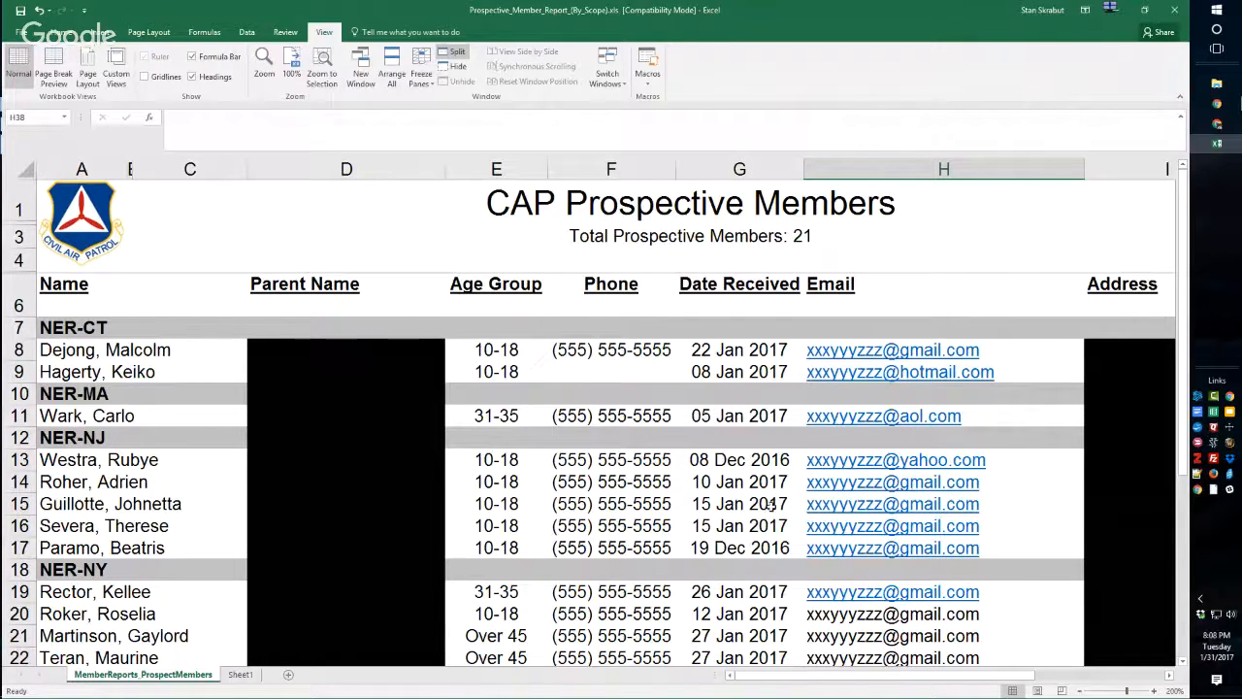
scroll(815, 434, "down", 5)
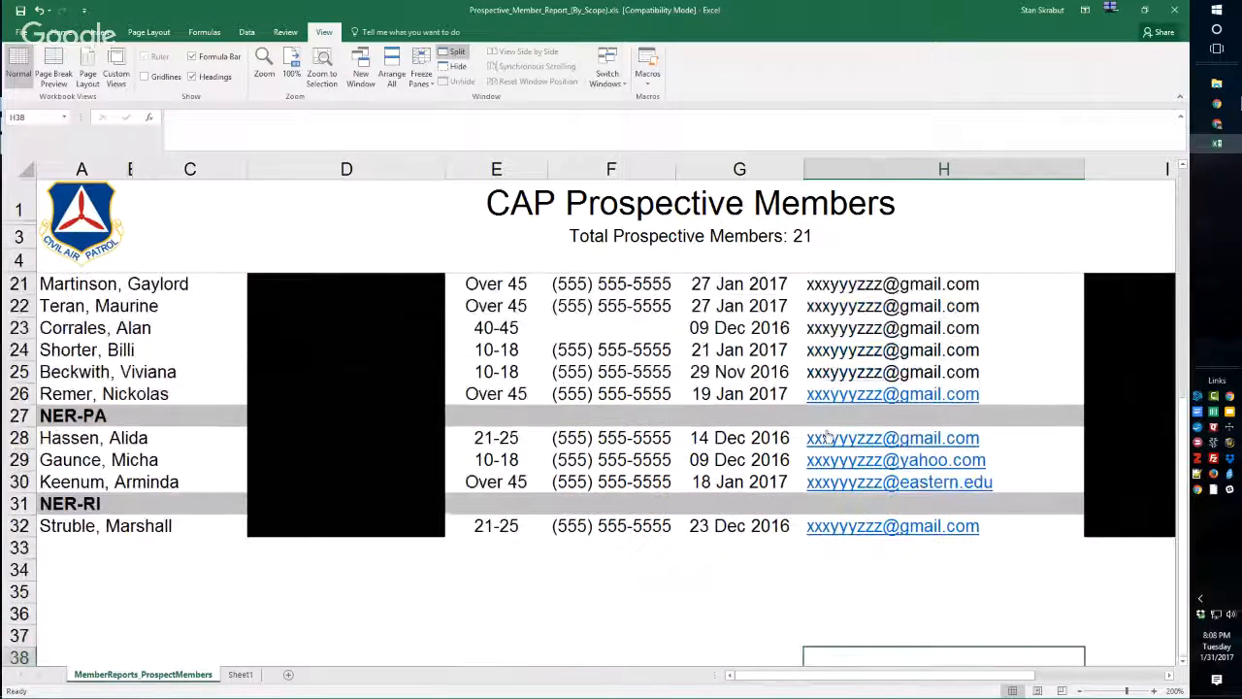
scroll(825, 437, "up", 4)
scroll(826, 438, "up", 2)
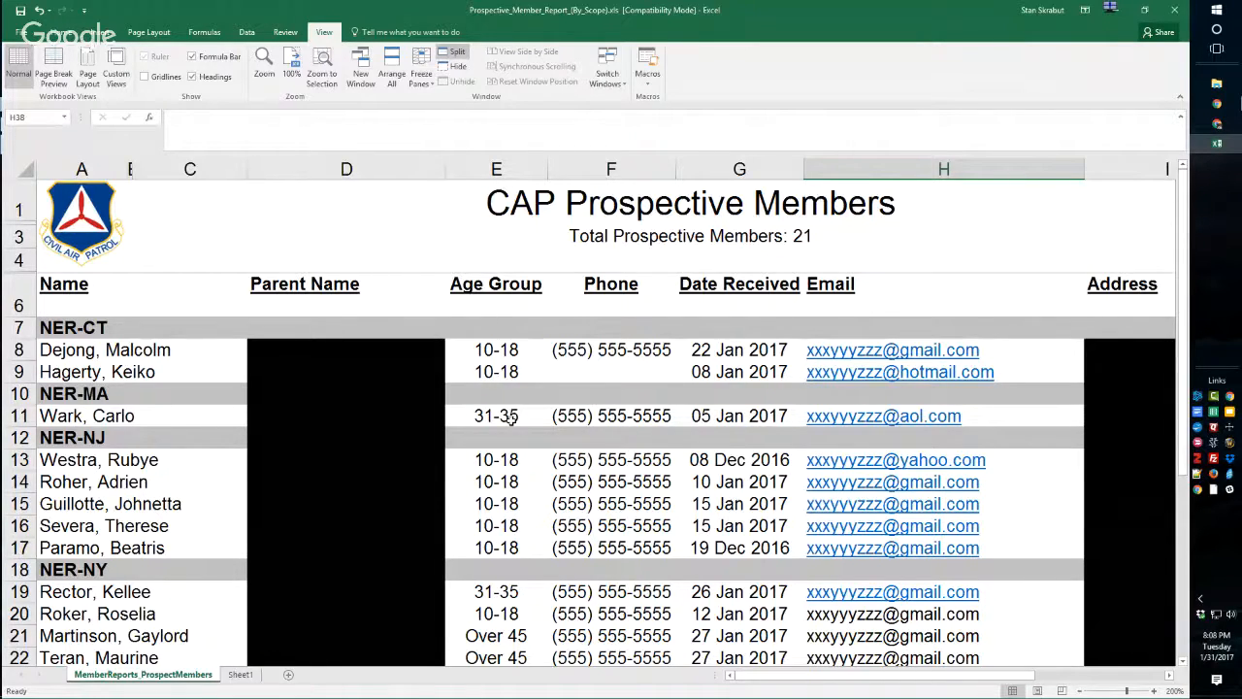
scroll(511, 419, "down", 1)
scroll(511, 419, "down", 2)
scroll(511, 424, "up", 4)
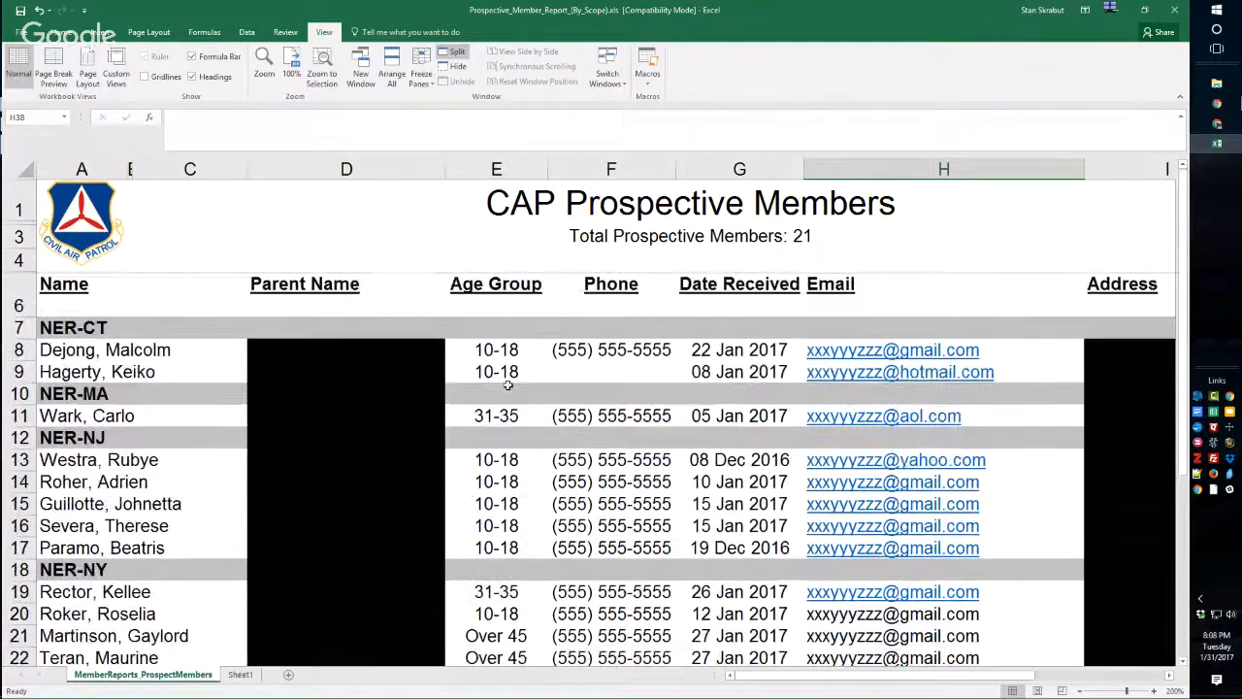
scroll(512, 408, "down", 1)
scroll(511, 386, "up", 1)
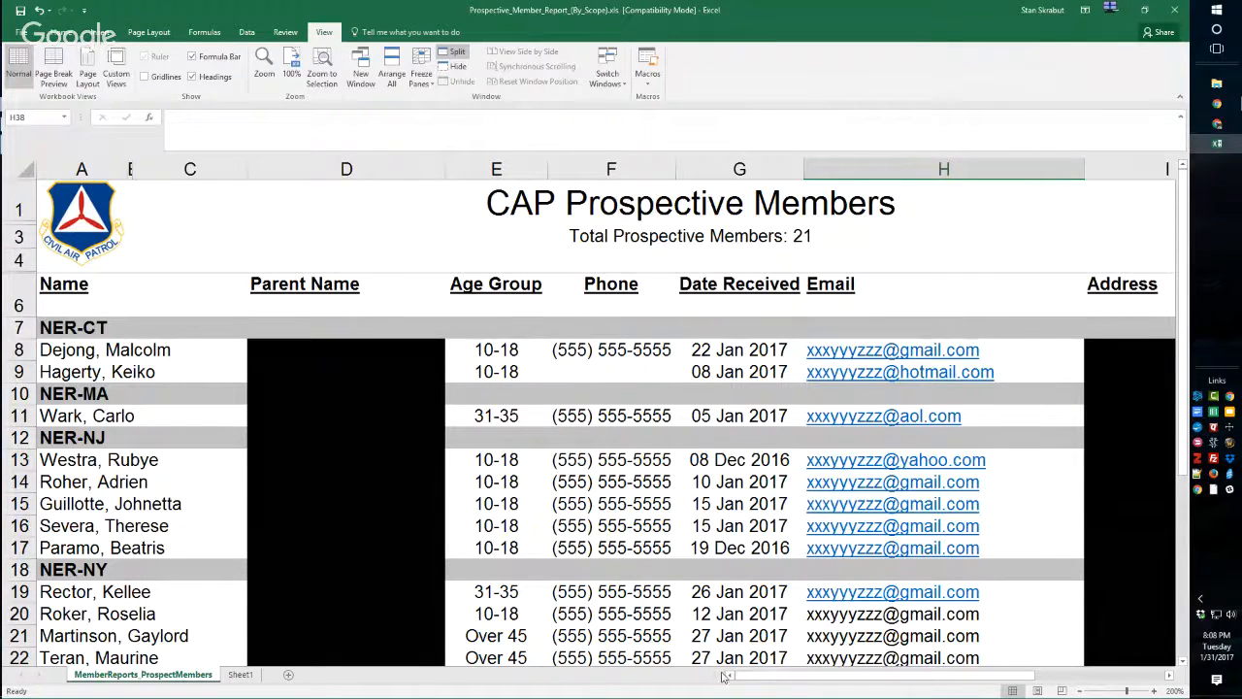
Examine the Address column and the remaining columns of the prospective members report.
left_click(1104, 331)
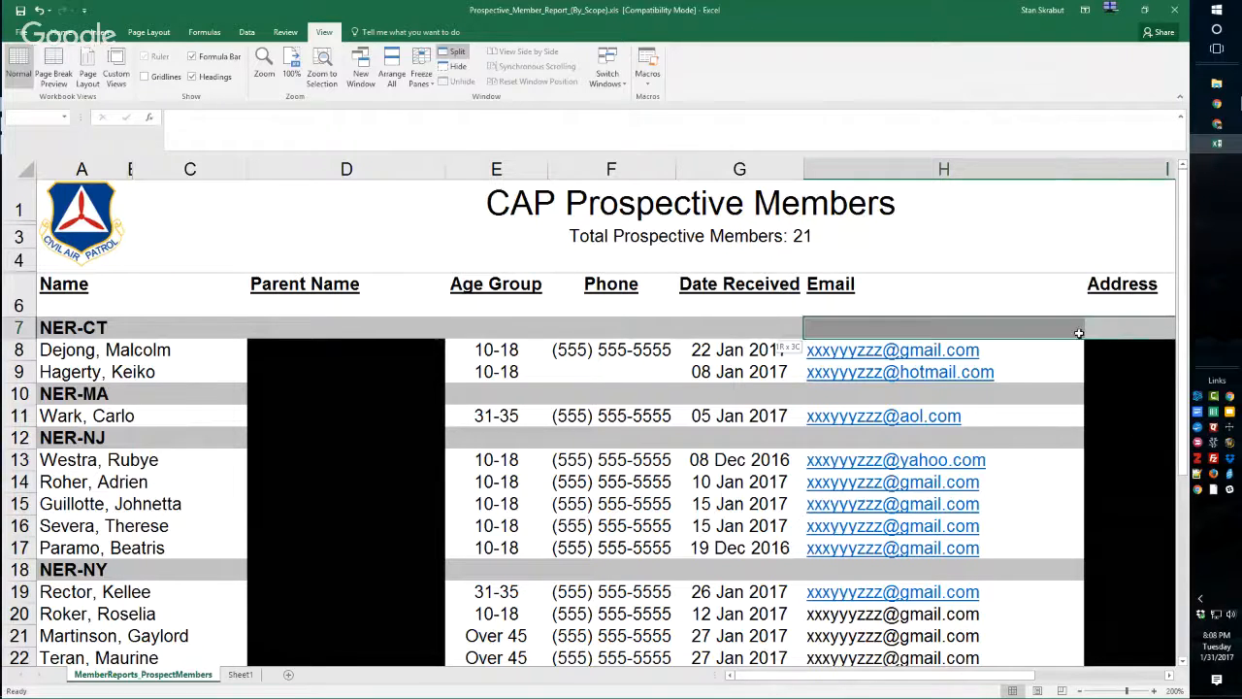
left_click(1129, 347)
key("Right")
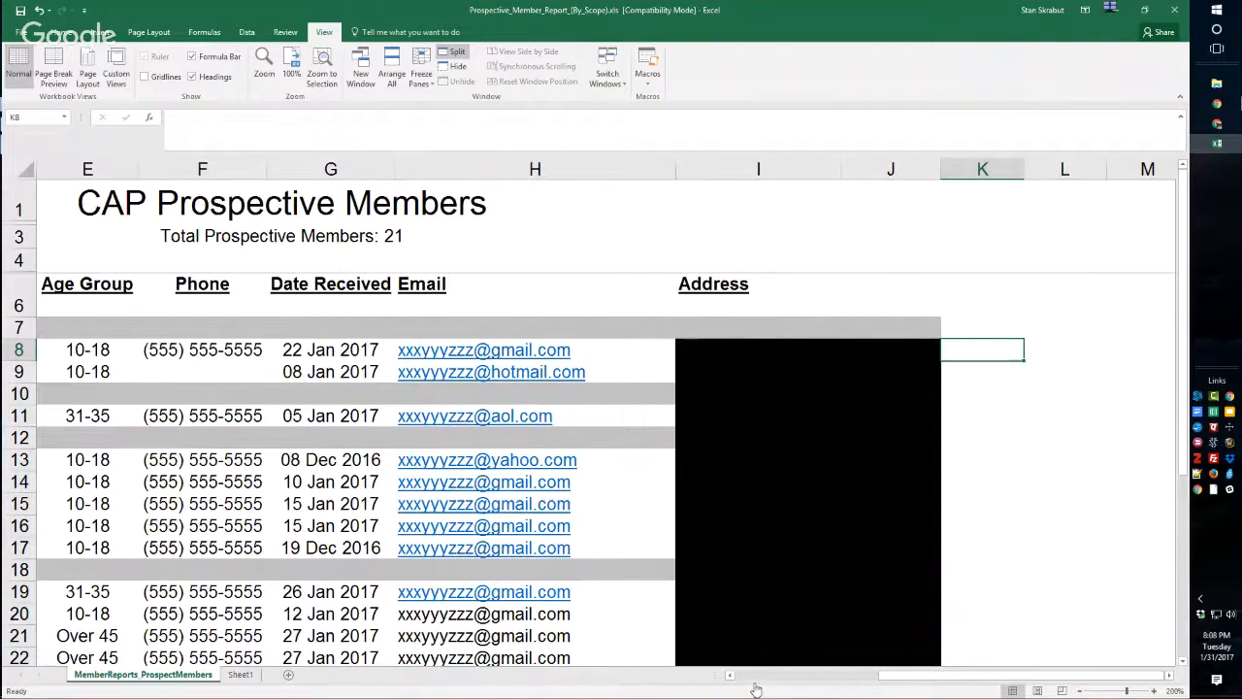
scroll(782, 402, "down", 5)
scroll(782, 402, "up", 5)
left_click(832, 676)
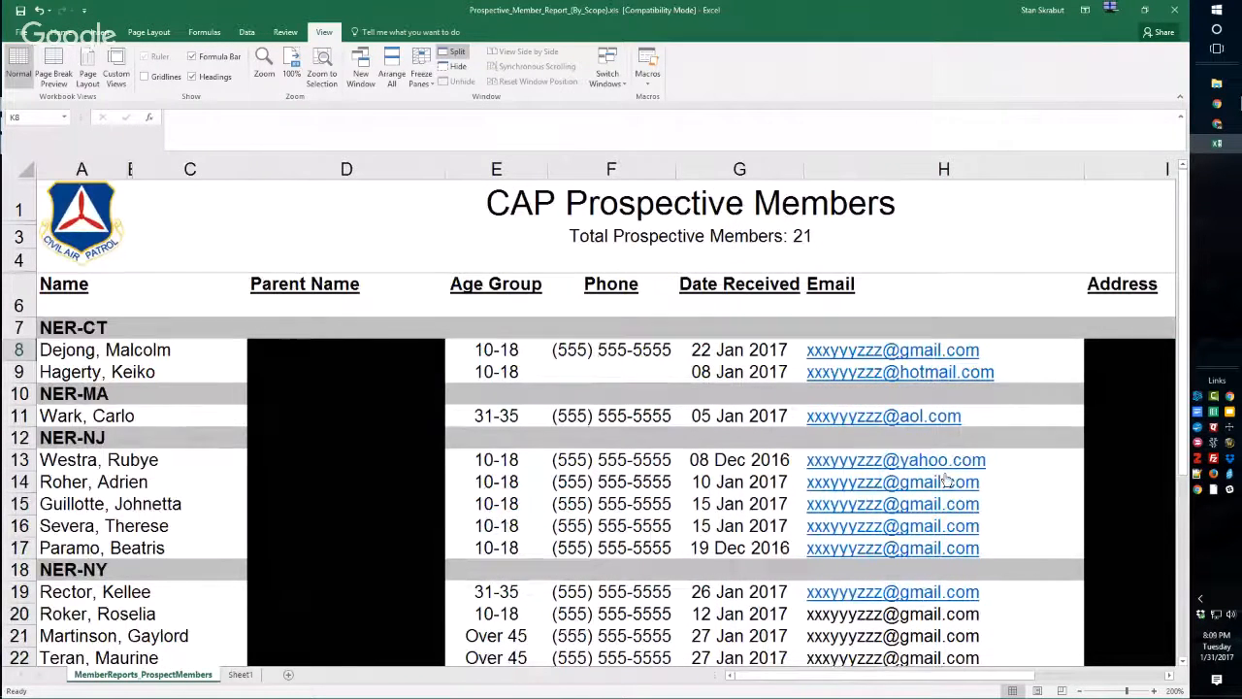
scroll(825, 678, "down", 2)
left_click_drag(901, 674, 1032, 663)
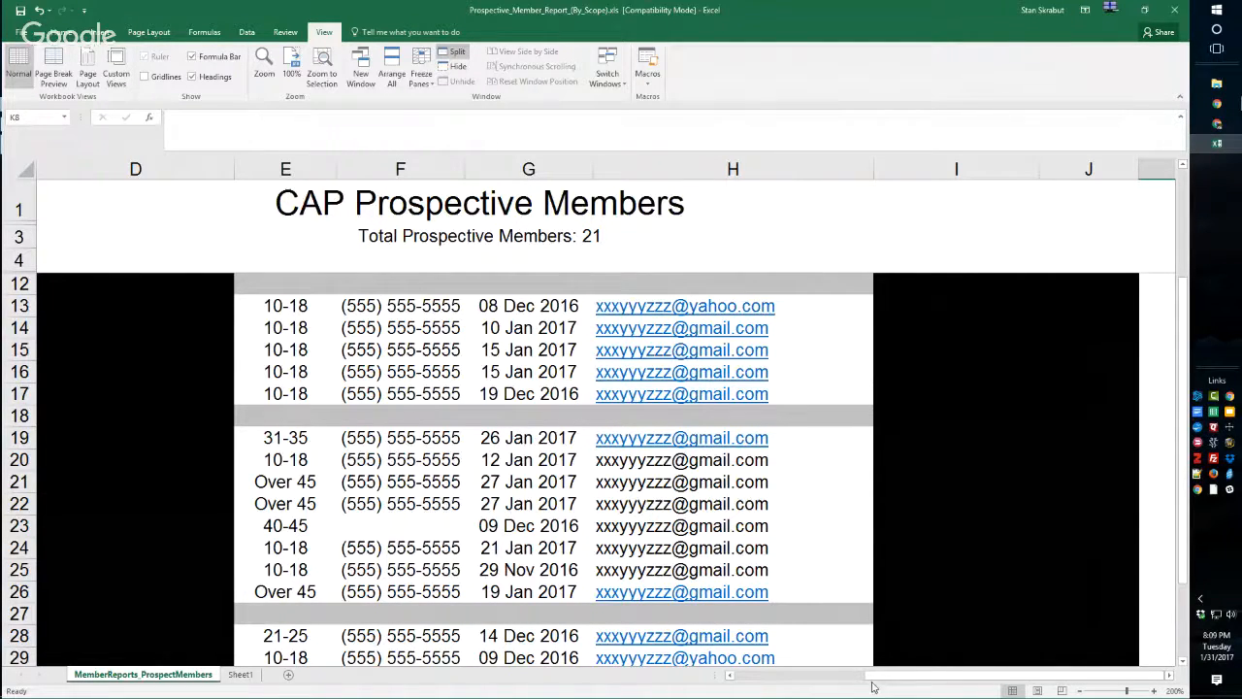
left_click_drag(869, 674, 733, 689)
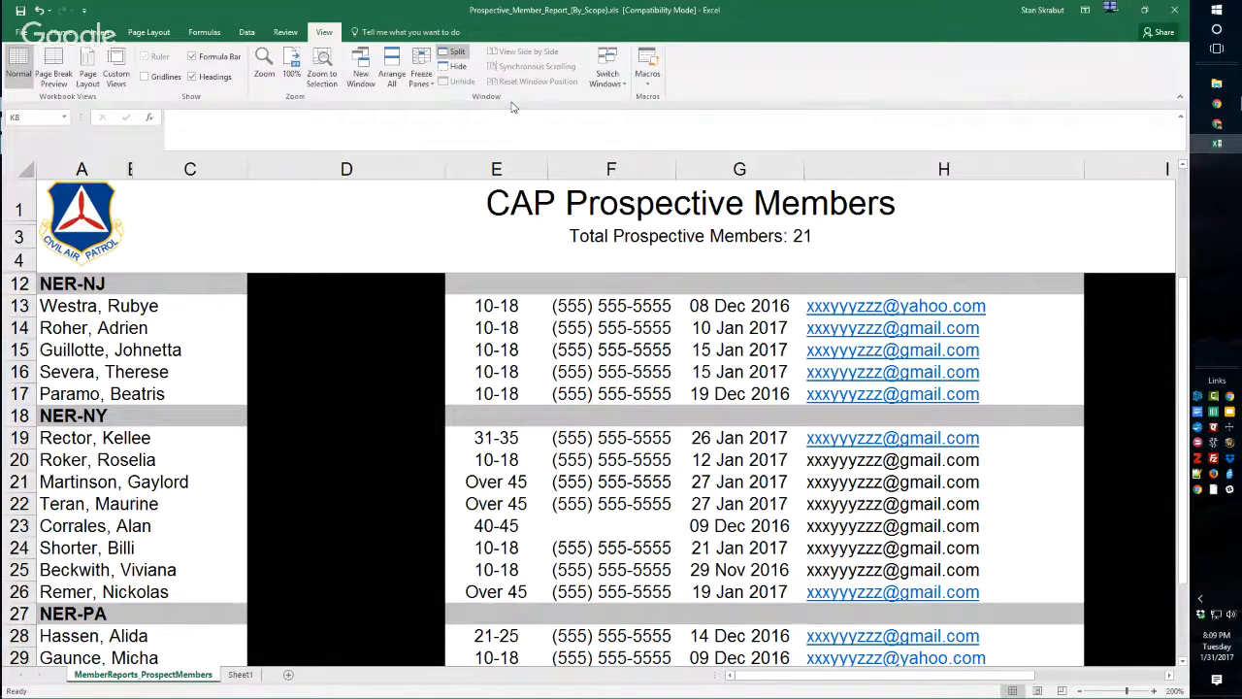
Minimize the Excel report and switch to the Prospective List spreadsheet in Google Sheets.
left_click(1116, 12)
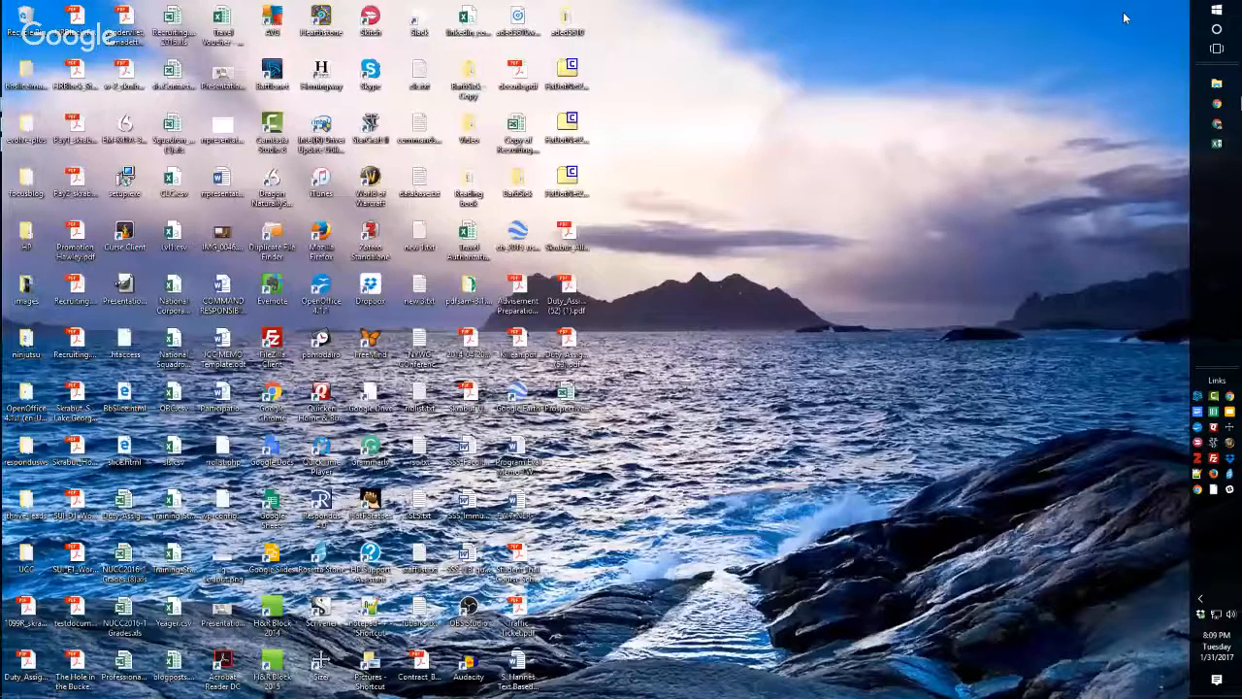
left_click(1218, 126)
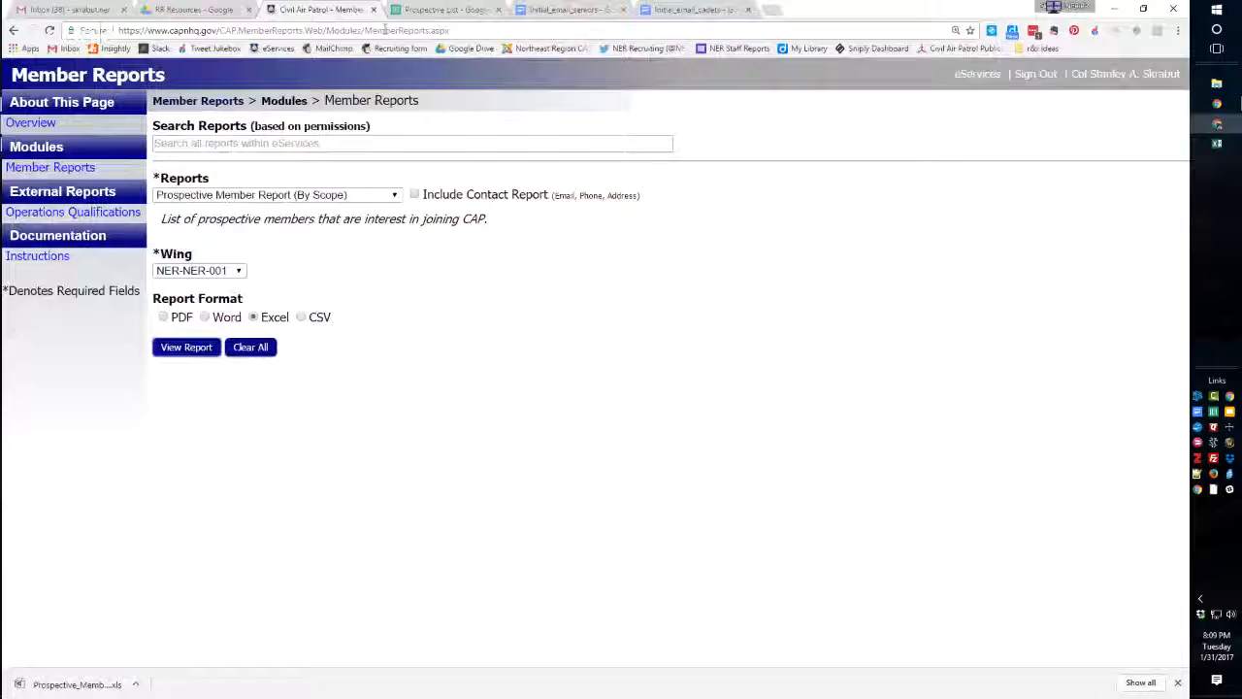
left_click(435, 10)
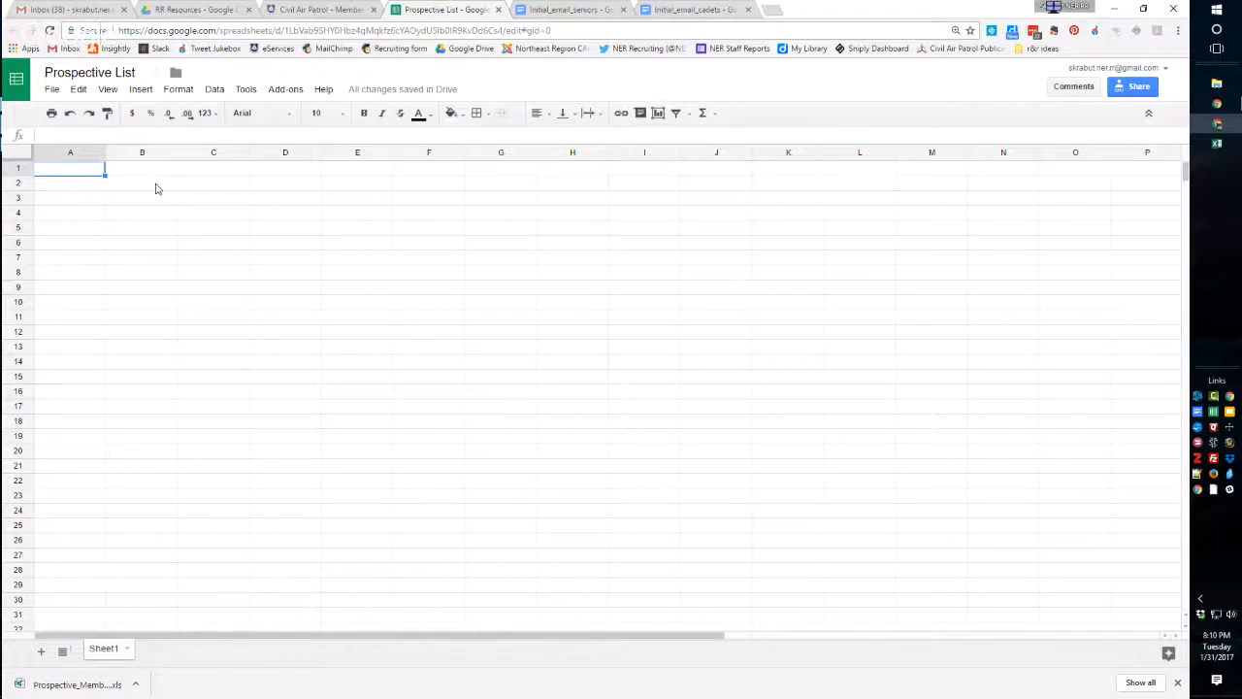
Enter the column headers Name, Phone, Status and Email in cells D1 through G1.
left_click(293, 173)
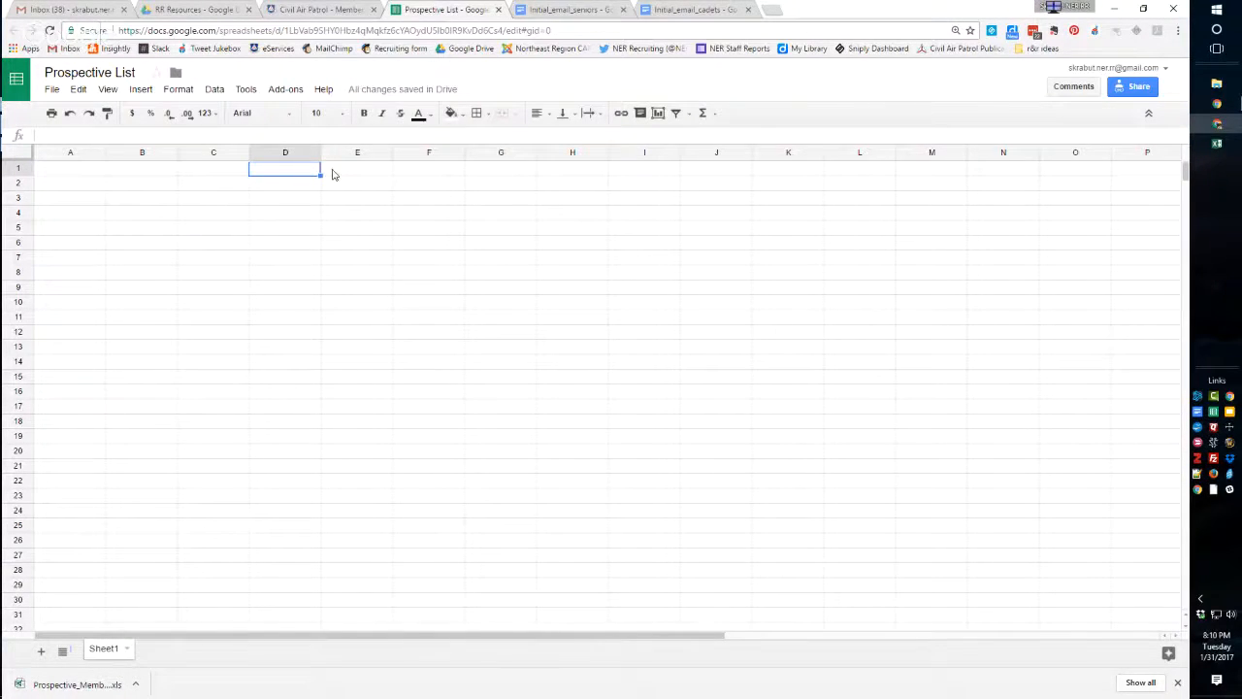
type("Name")
key("Tab")
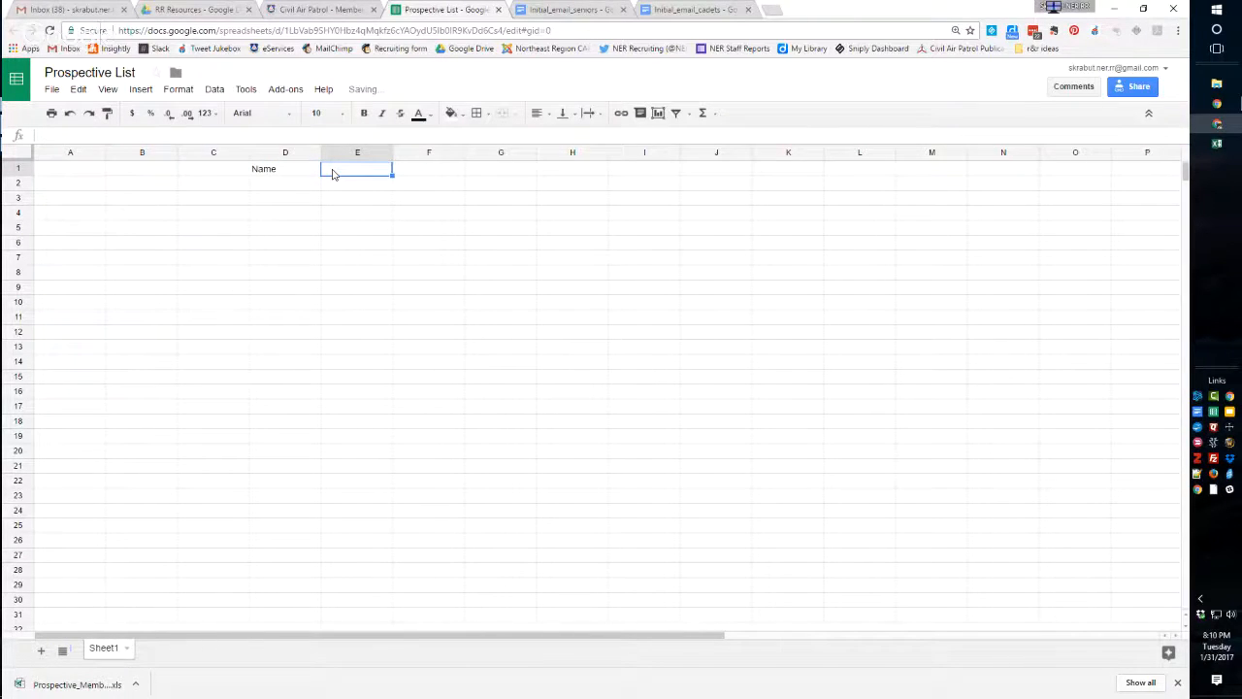
type("Phone")
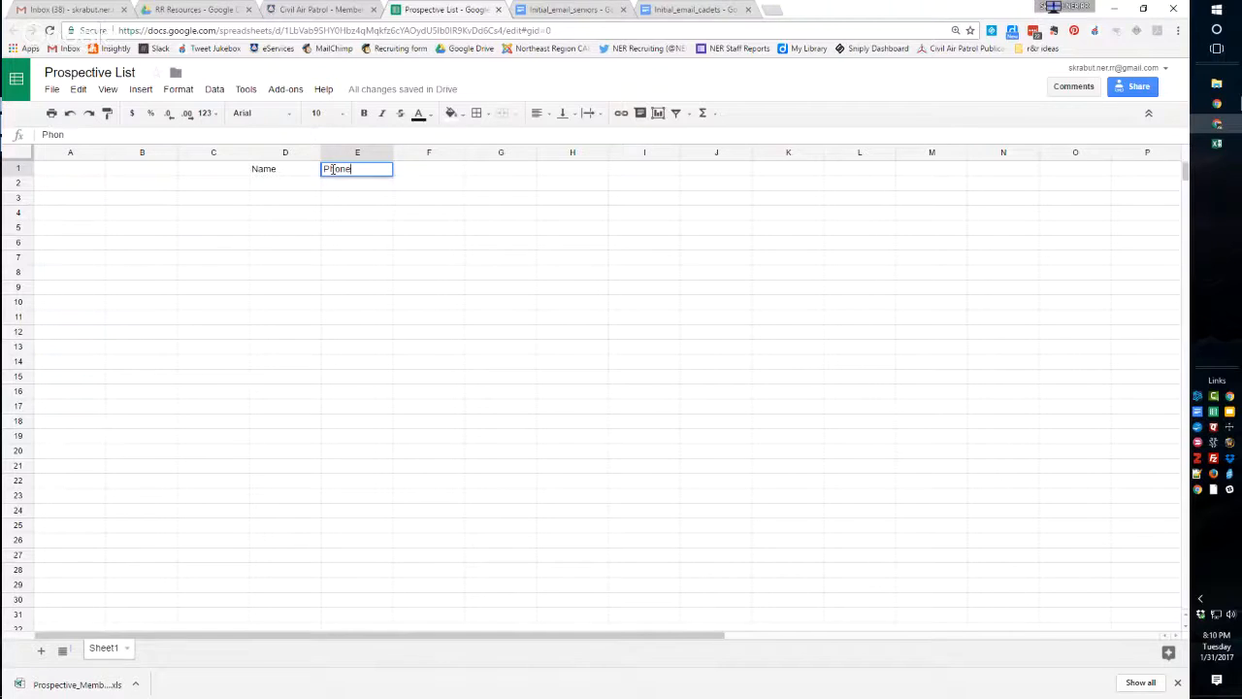
key("Tab")
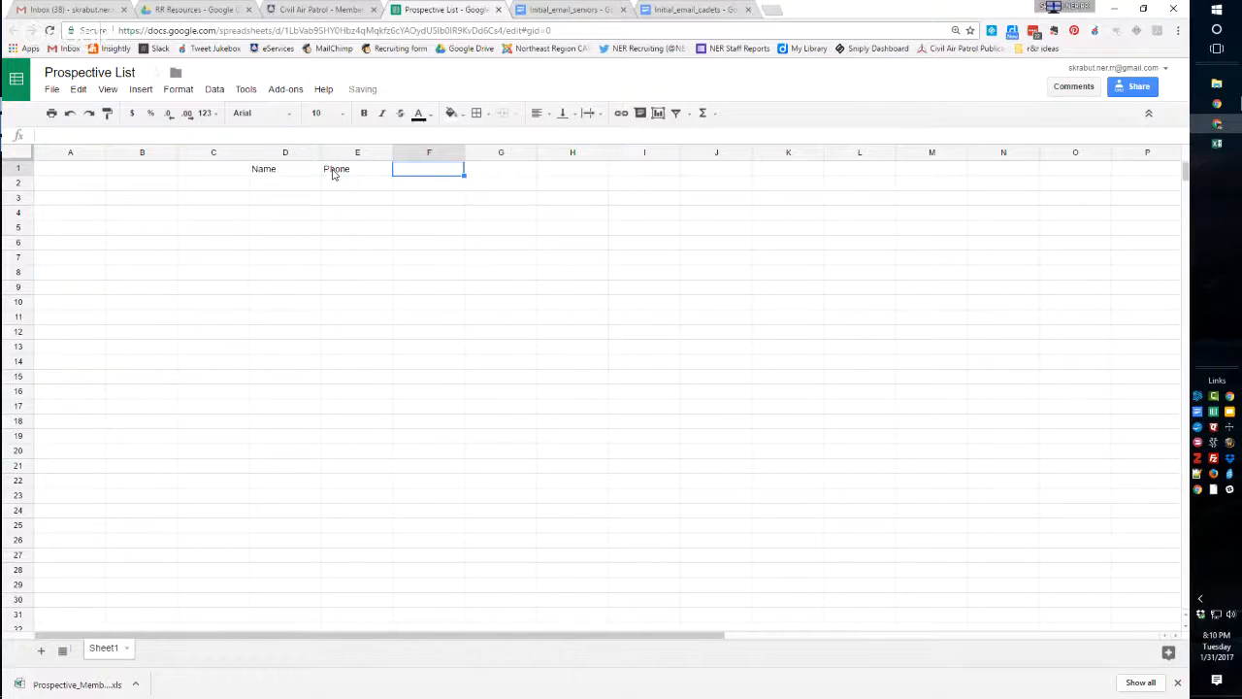
type("Status")
key("Tab")
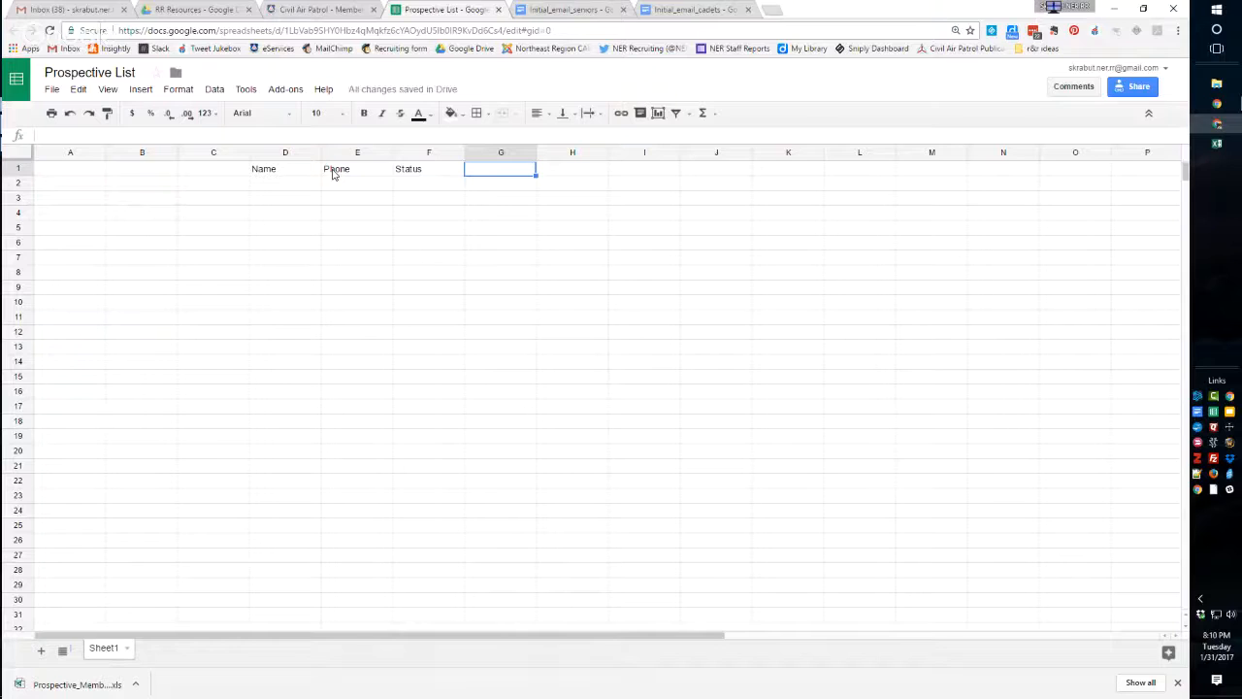
type("Email")
Enter the letter-tracking headers 1st ltr, 2d ltr and 3rd ltr in cells A1 through C1.
left_click(85, 173)
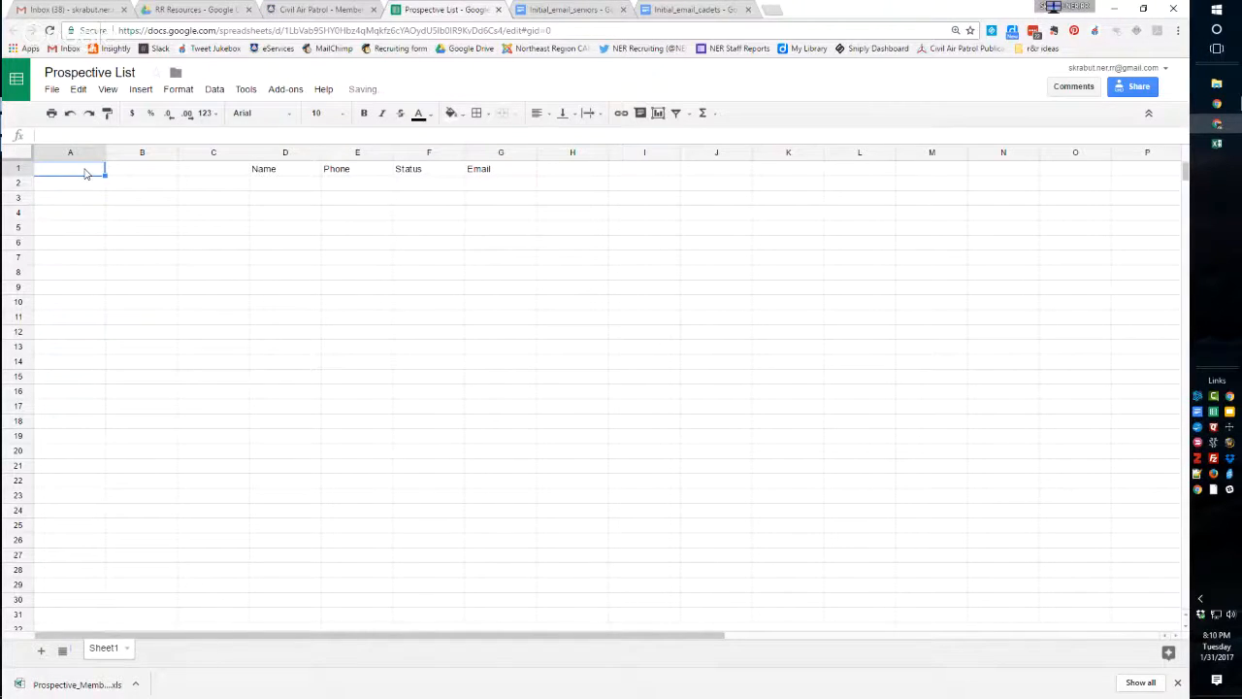
type("1st")
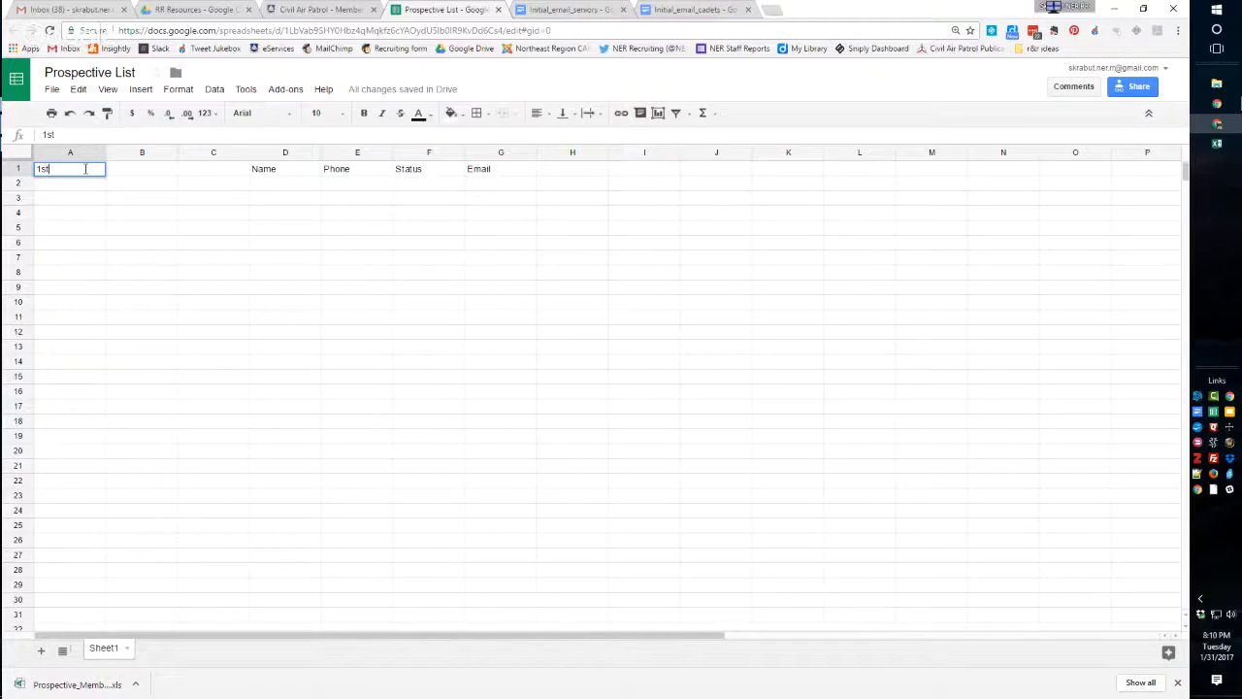
type(" ltr")
key("Tab")
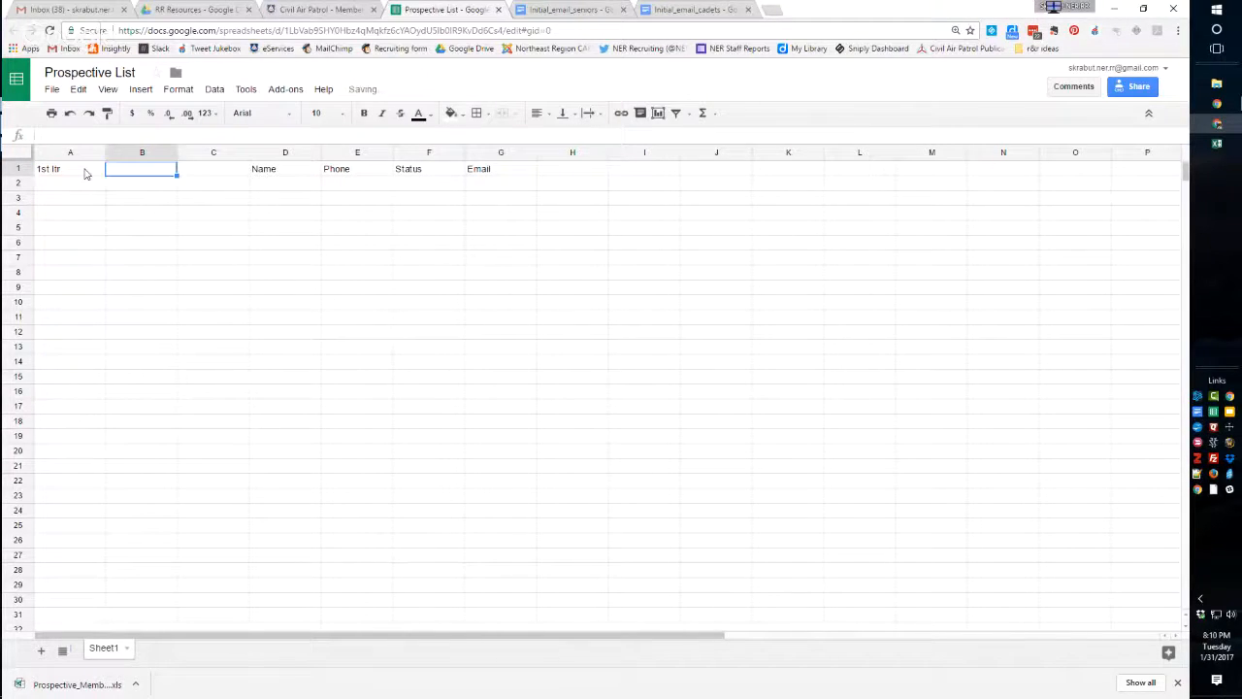
type("d ltr")
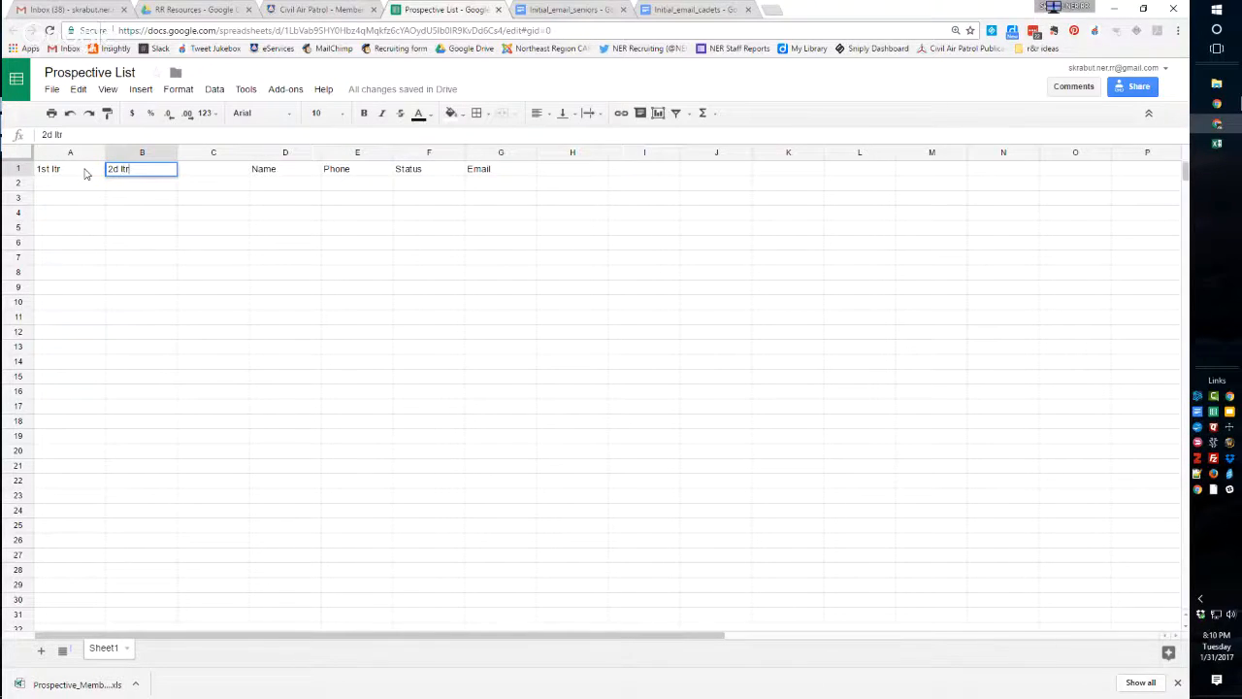
key("Tab")
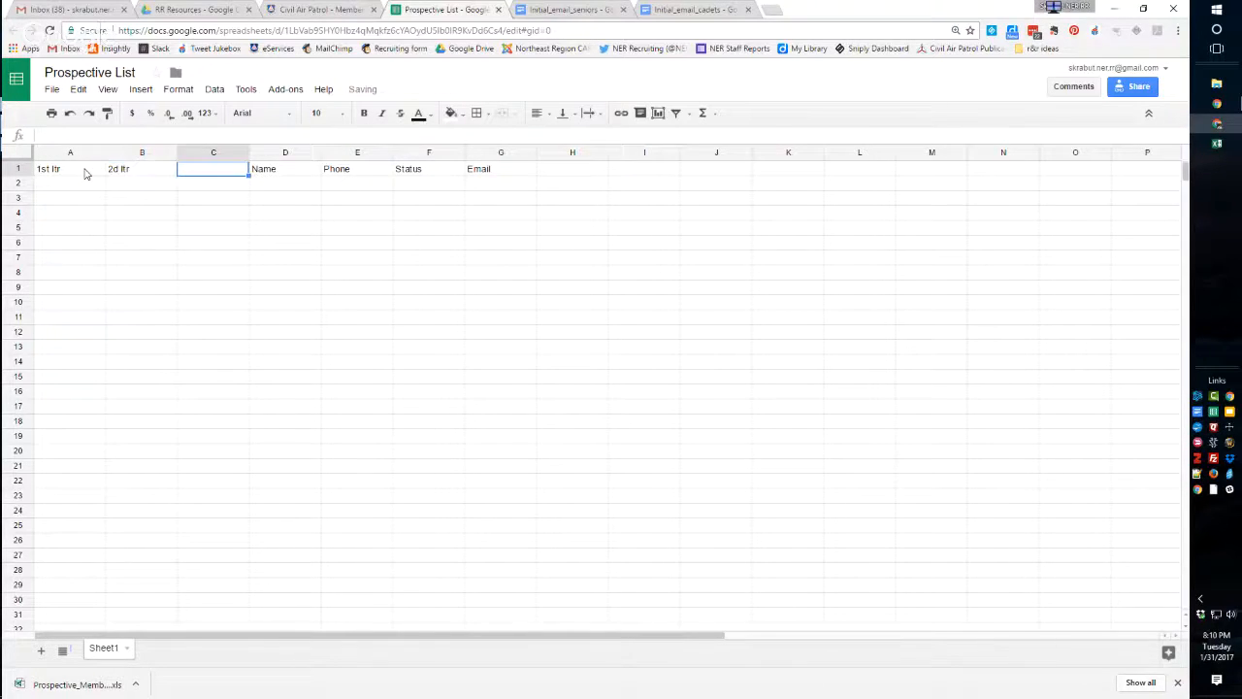
type("3rd")
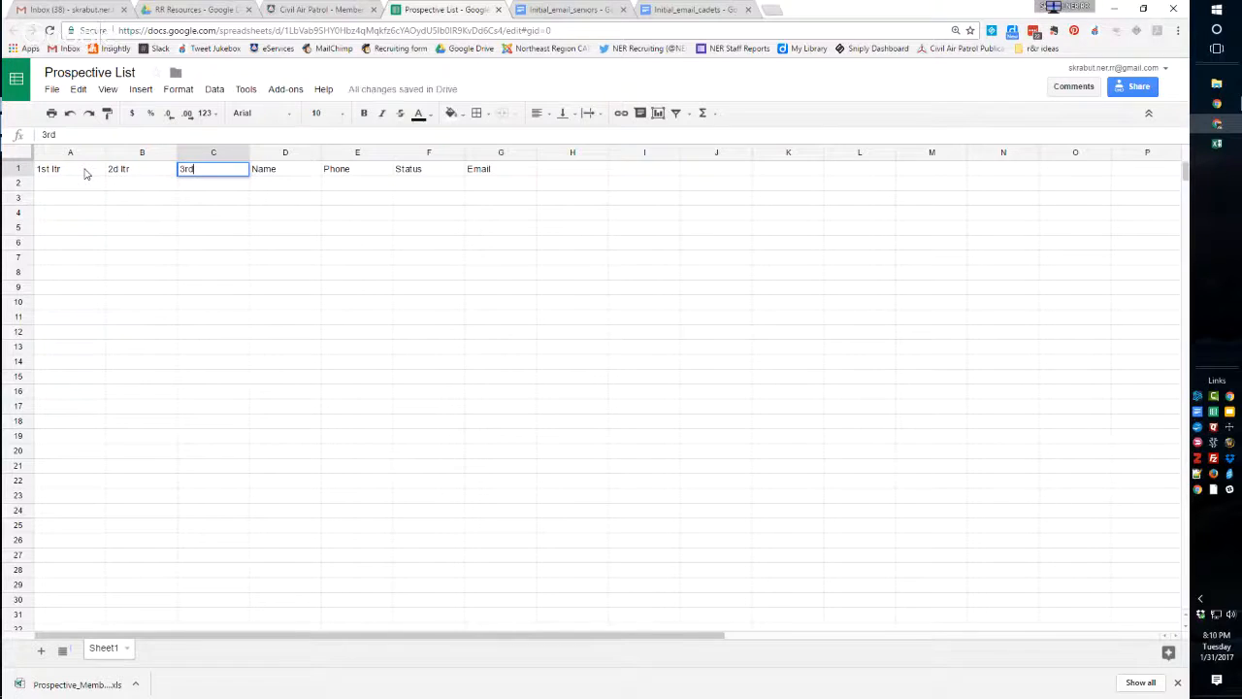
type(" la")
Insert a column before the Name column and give it the header Membership.
left_click(271, 148)
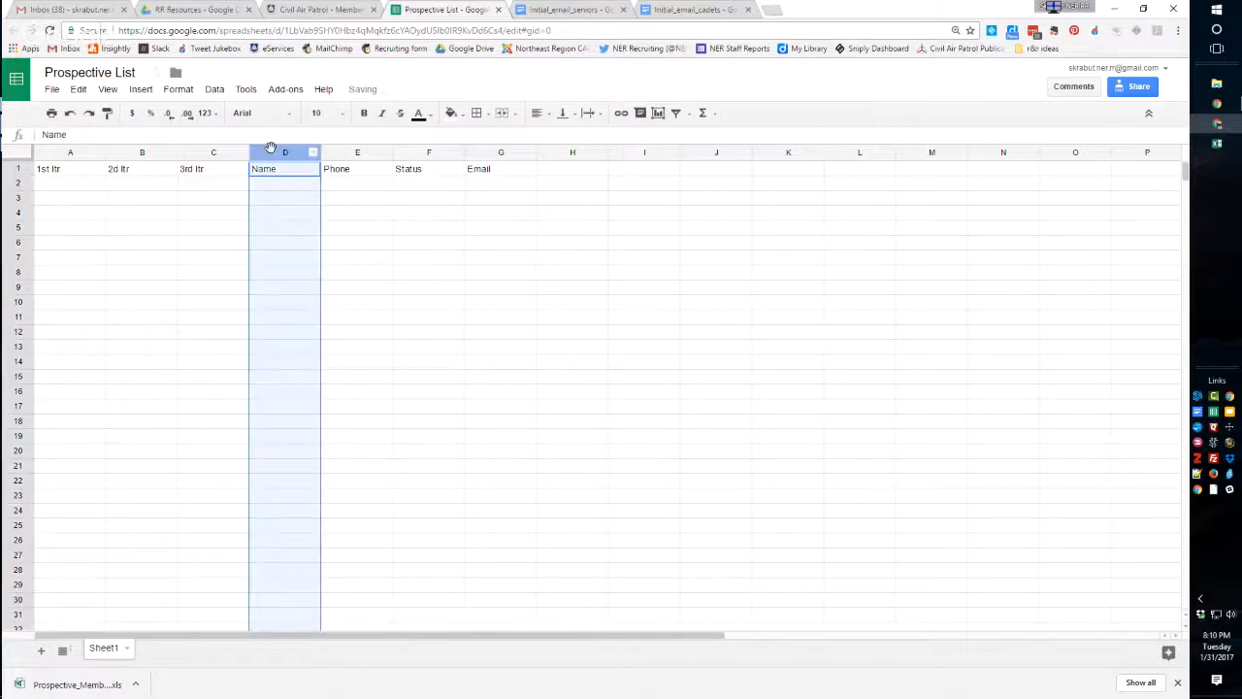
right_click(270, 149)
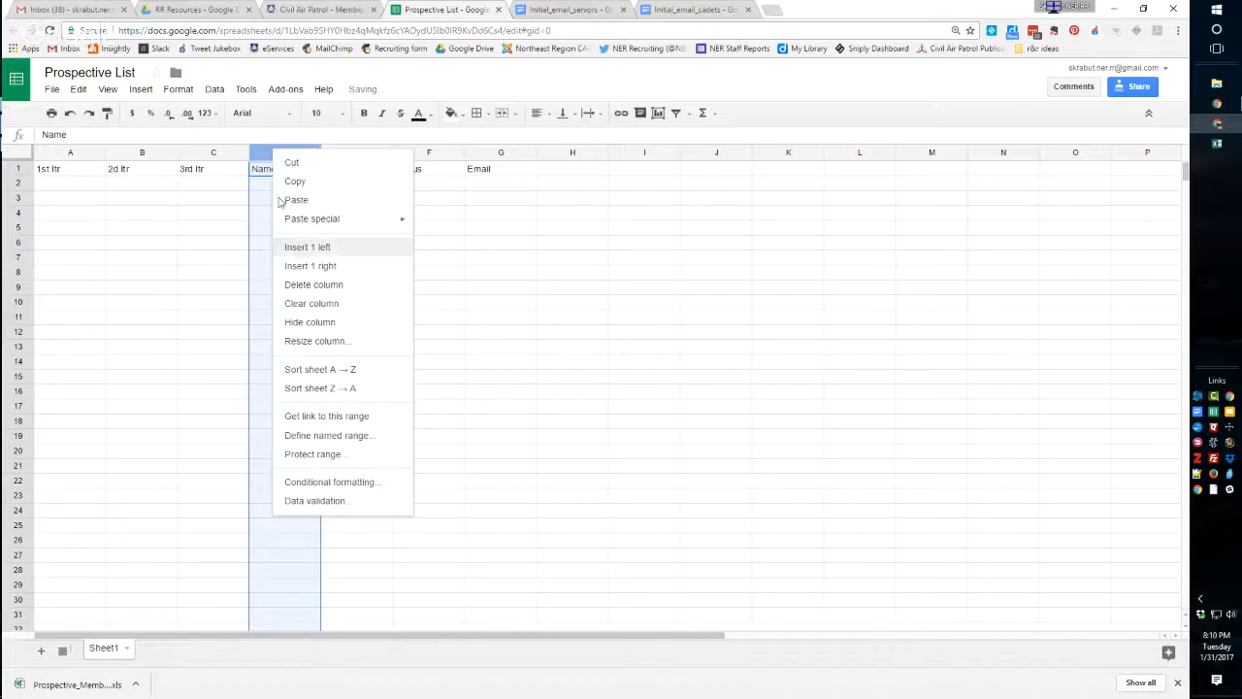
left_click(300, 250)
left_click(265, 176)
type("Membership")
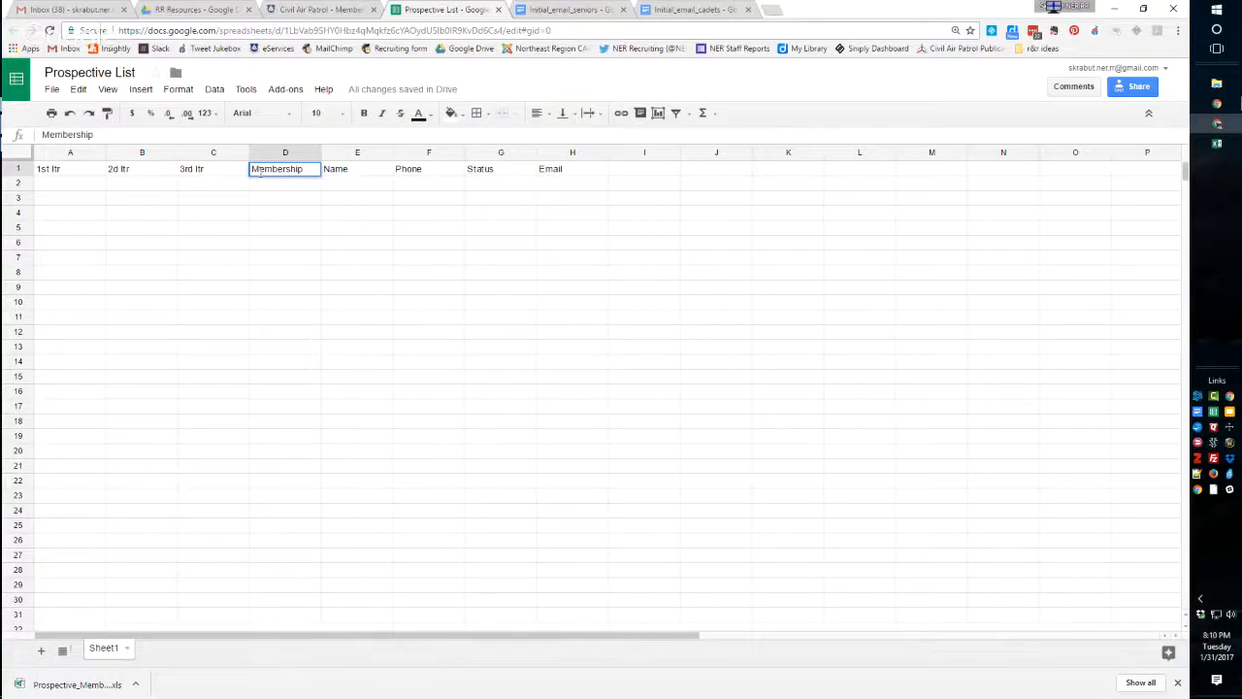
left_click(280, 195)
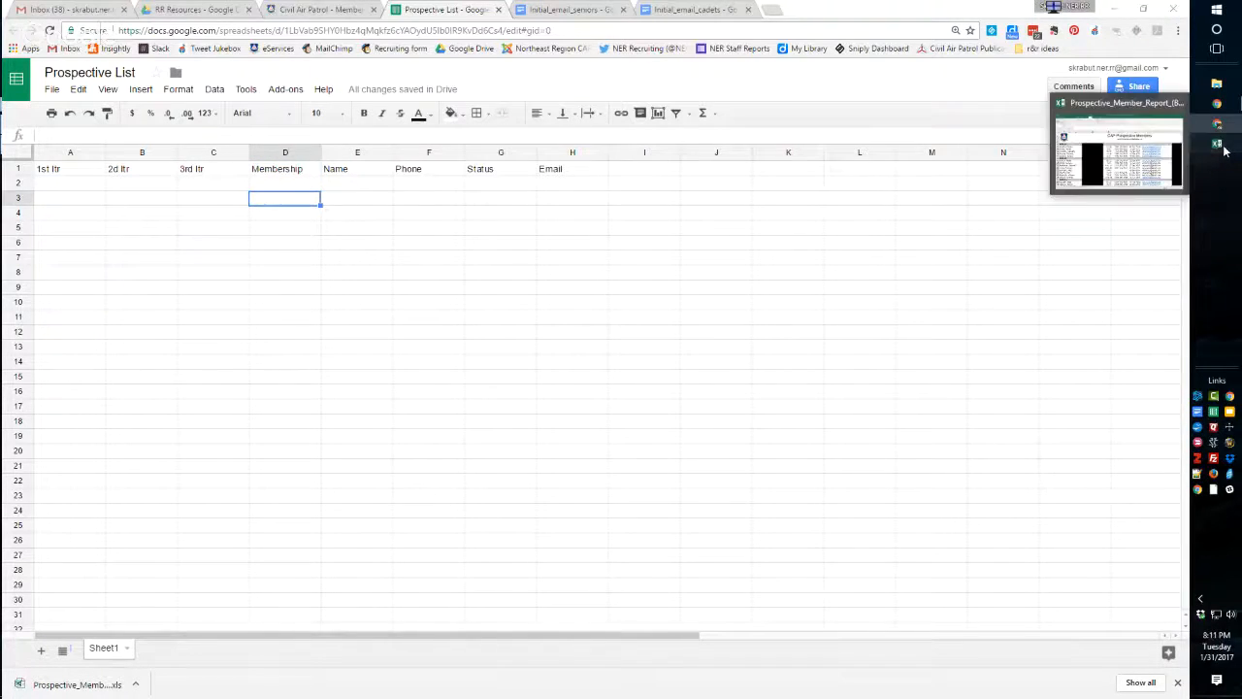
Copy the first NER-NJ prospect's name from the Excel report into cell D2 of the Google Sheets list, without the merged-cell formatting.
left_click(1220, 145)
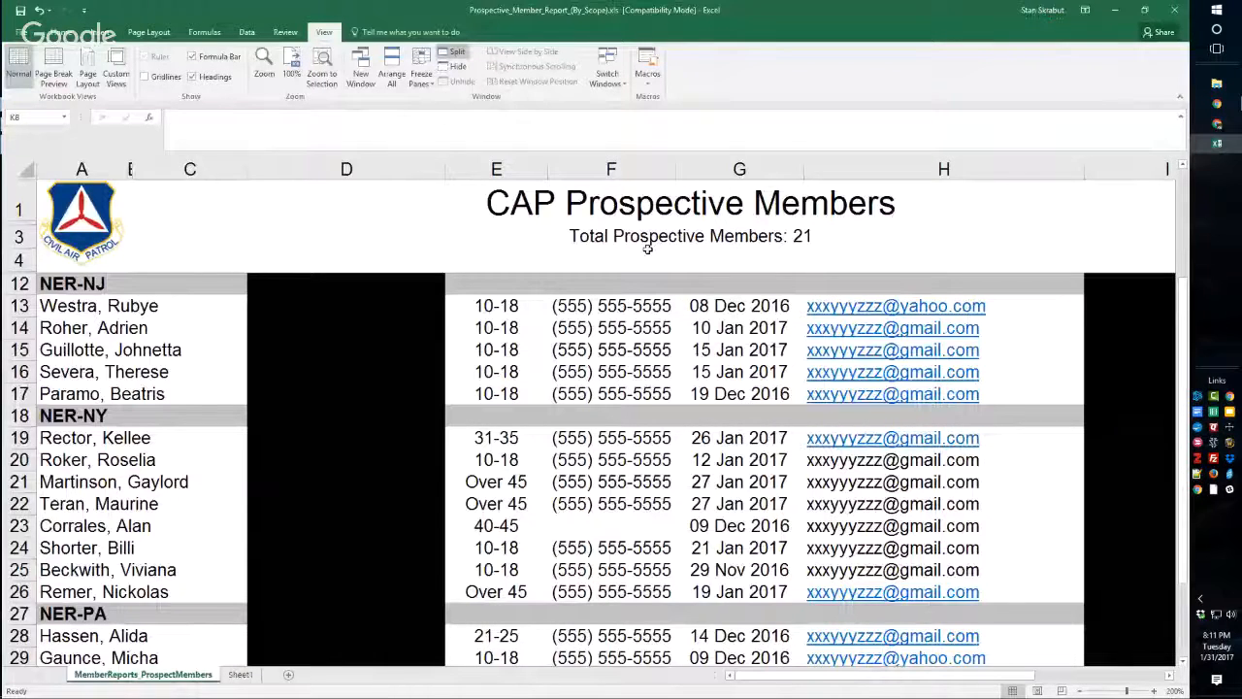
left_click(110, 306)
key("ctrl+c")
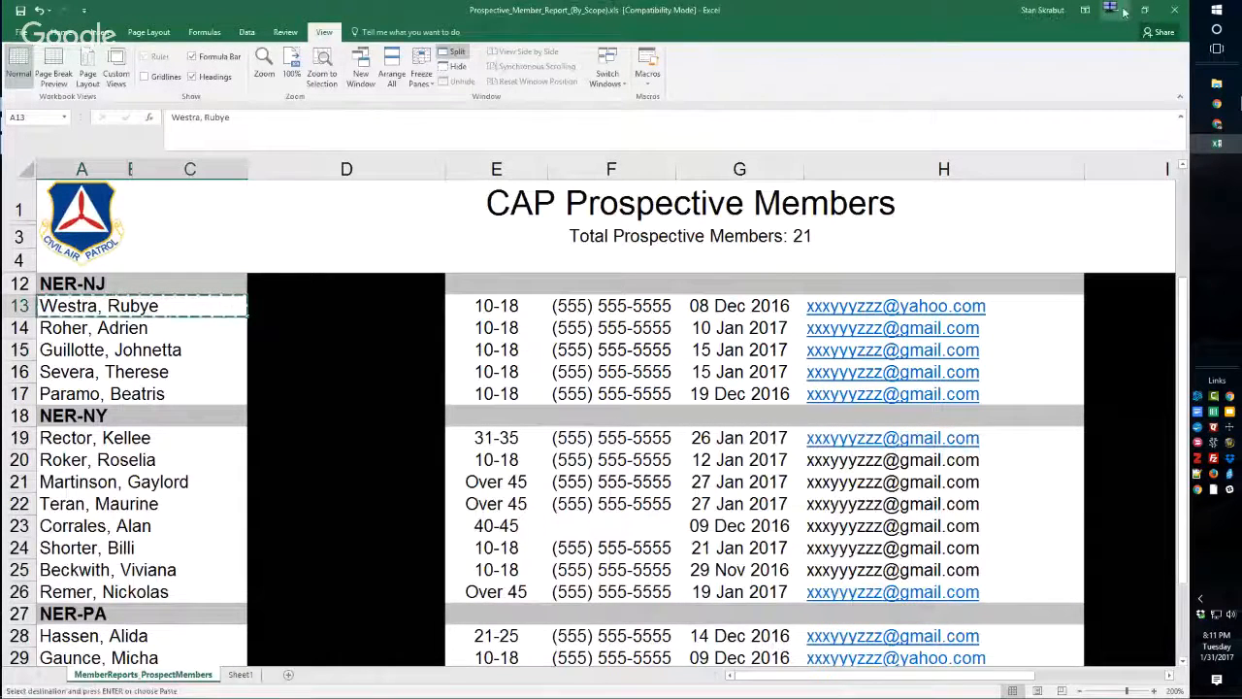
key("alt+Tab")
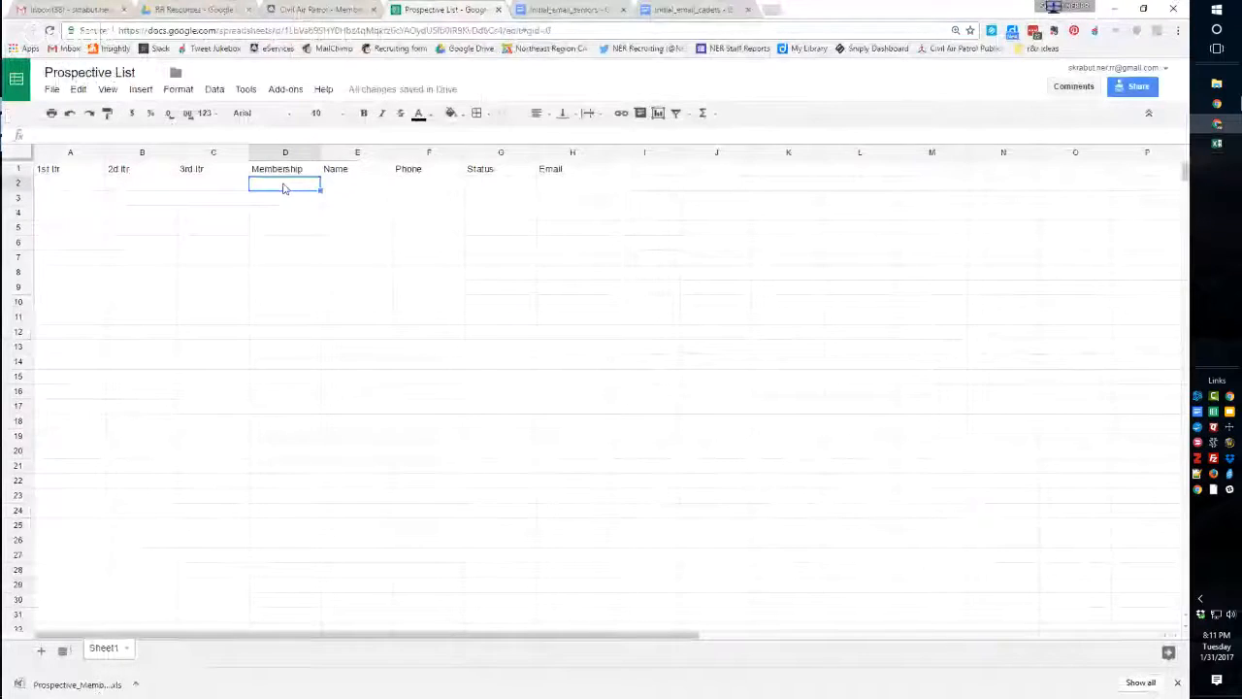
key("ctrl+v")
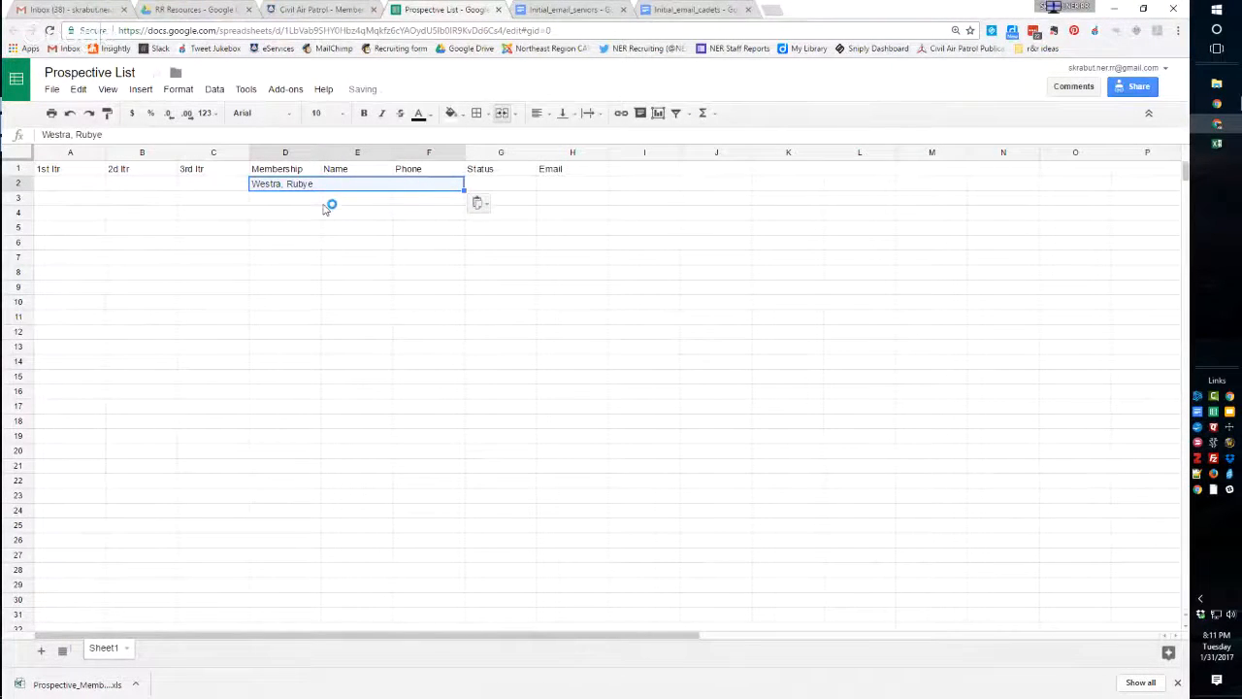
key("ctrl+z")
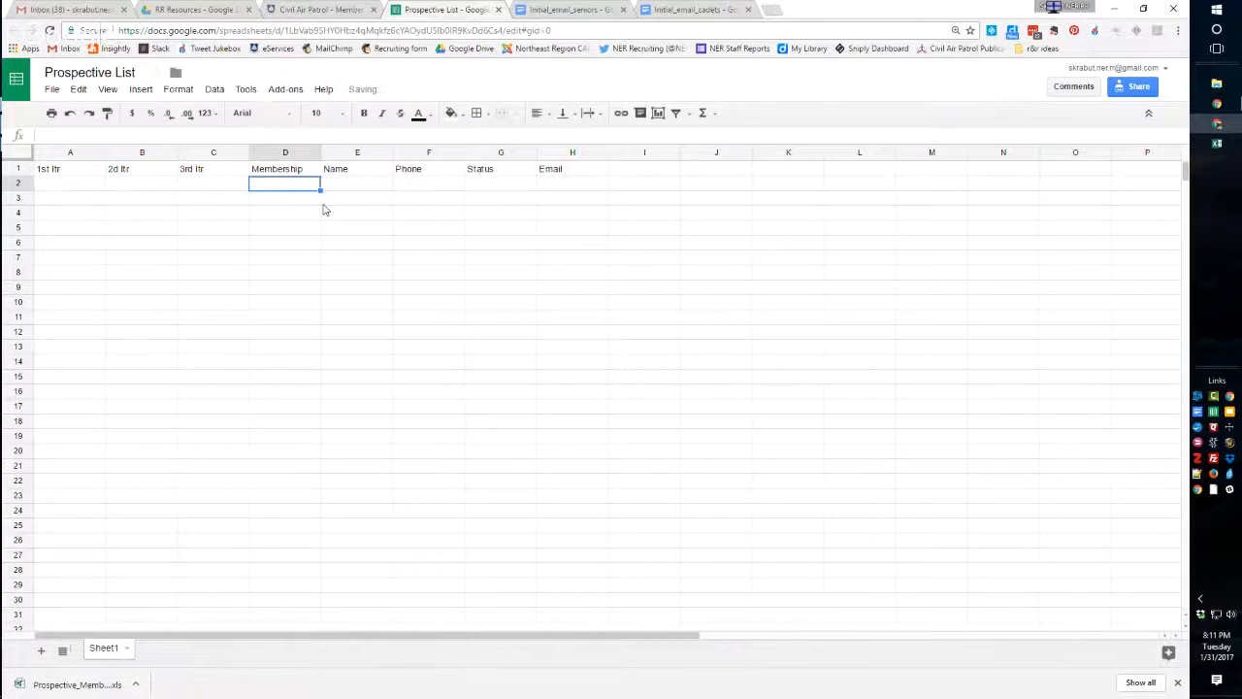
key("ctrl+v")
left_click(328, 203)
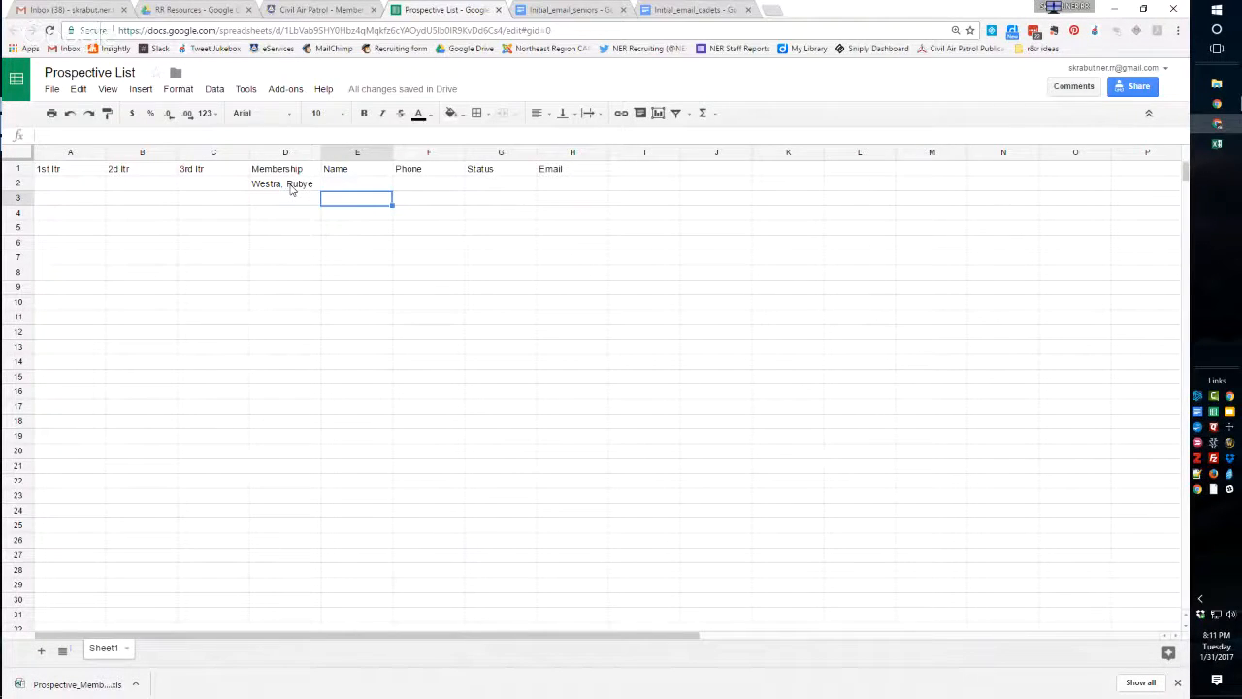
Move the prospect's name from the Membership column to cell E2 under Name.
left_click(289, 187)
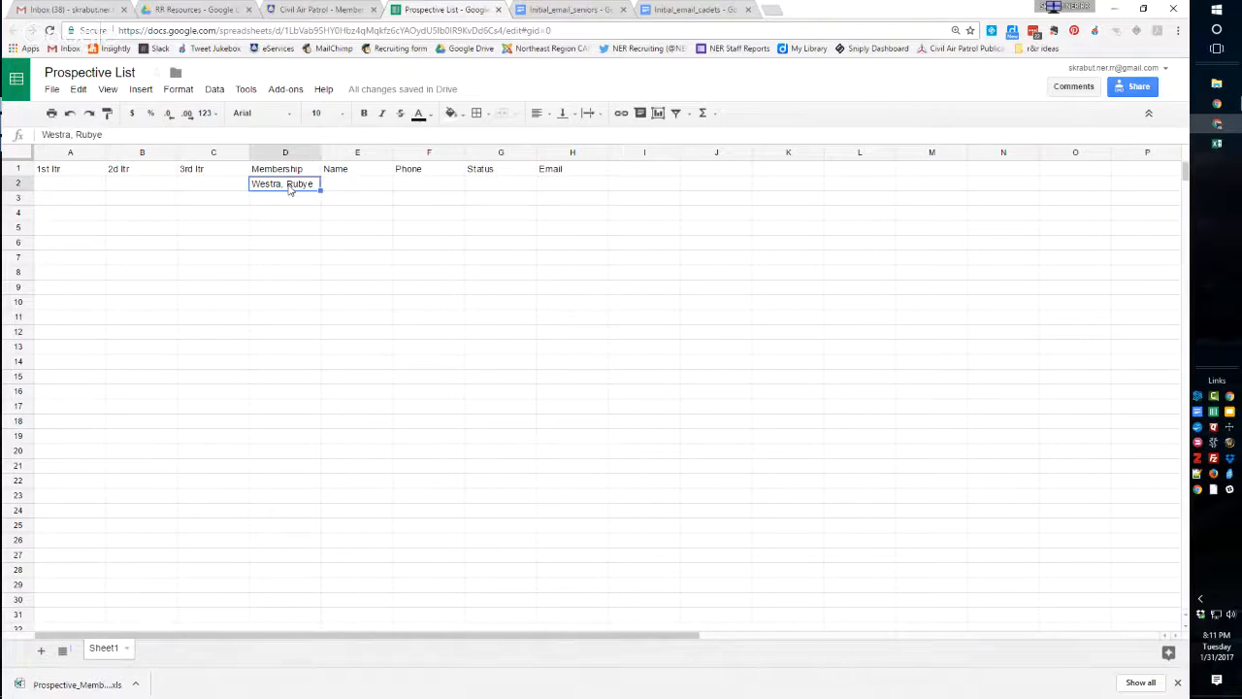
key("ctrl+c")
left_click(340, 188)
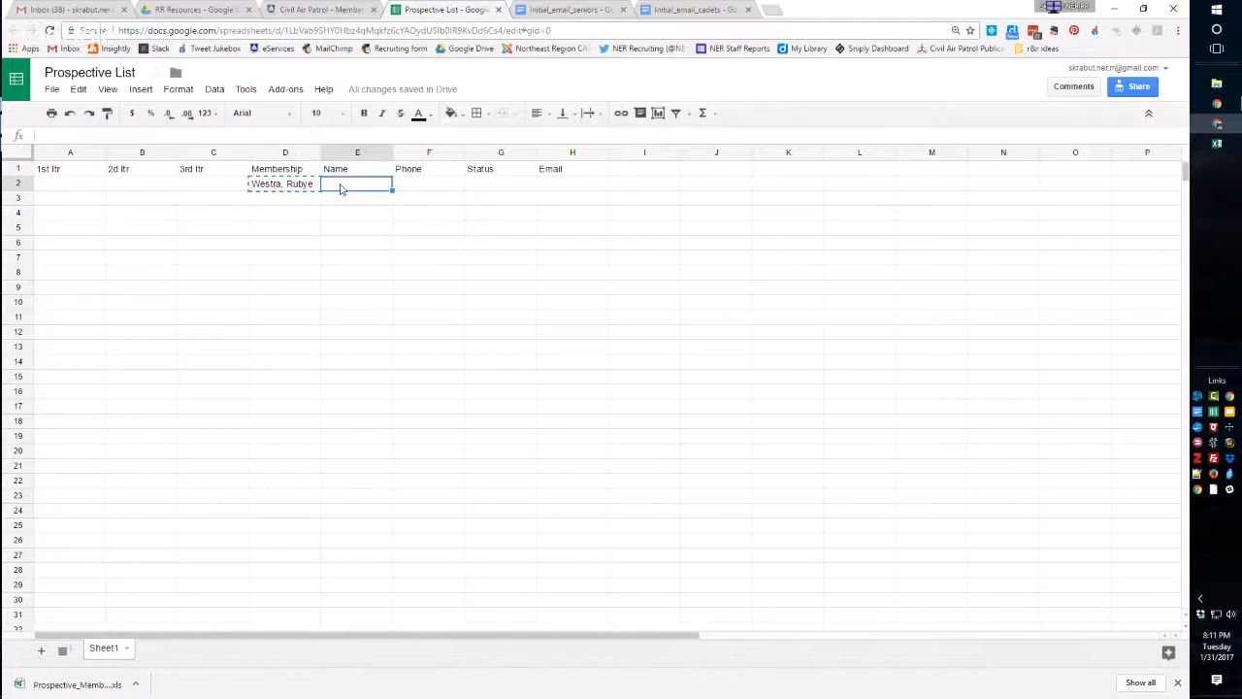
key("ctrl+v")
Copy the same prospect's phone number from the Excel report into cell F2 under Phone in Google Sheets.
mouse_move(1217, 142)
left_click(1195, 165)
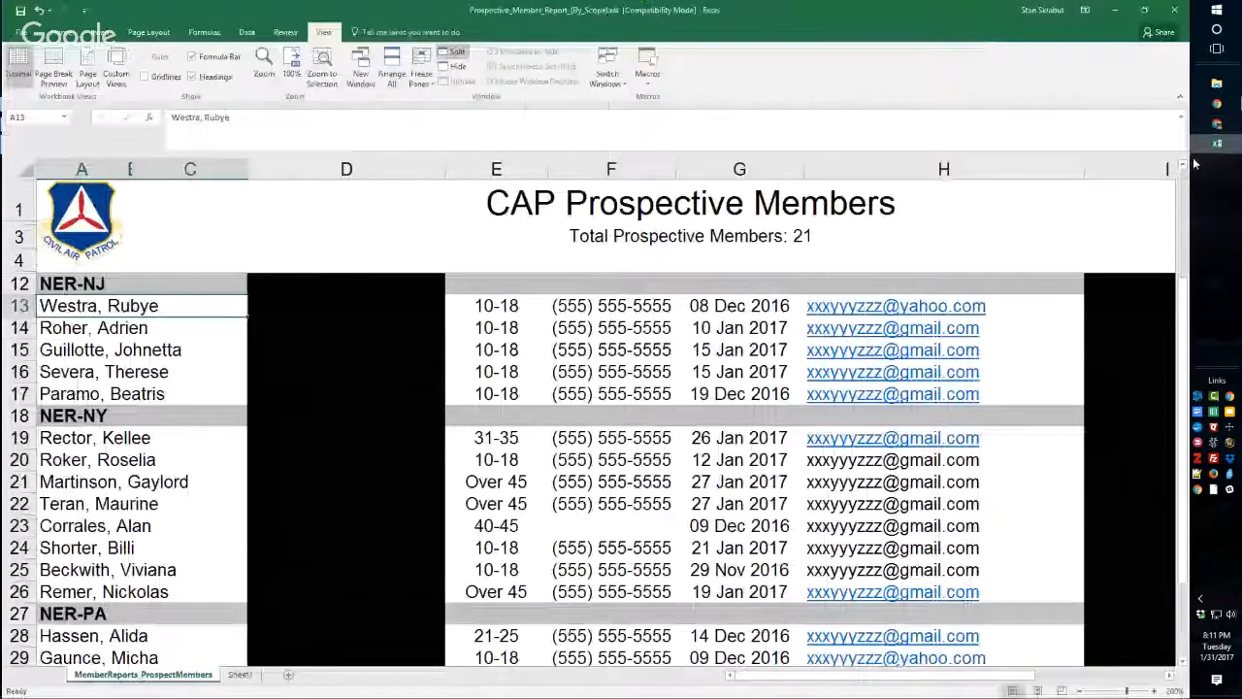
left_click(633, 304)
key("ctrl+c")
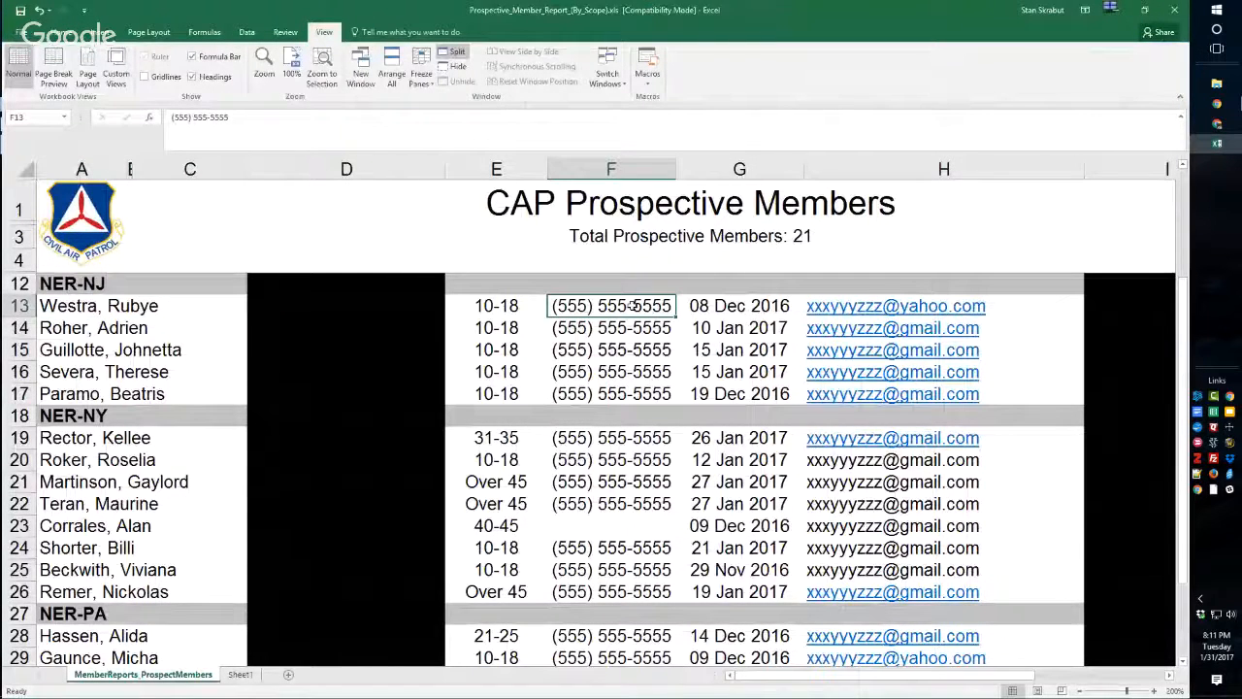
key("alt+Tab")
left_click(438, 187)
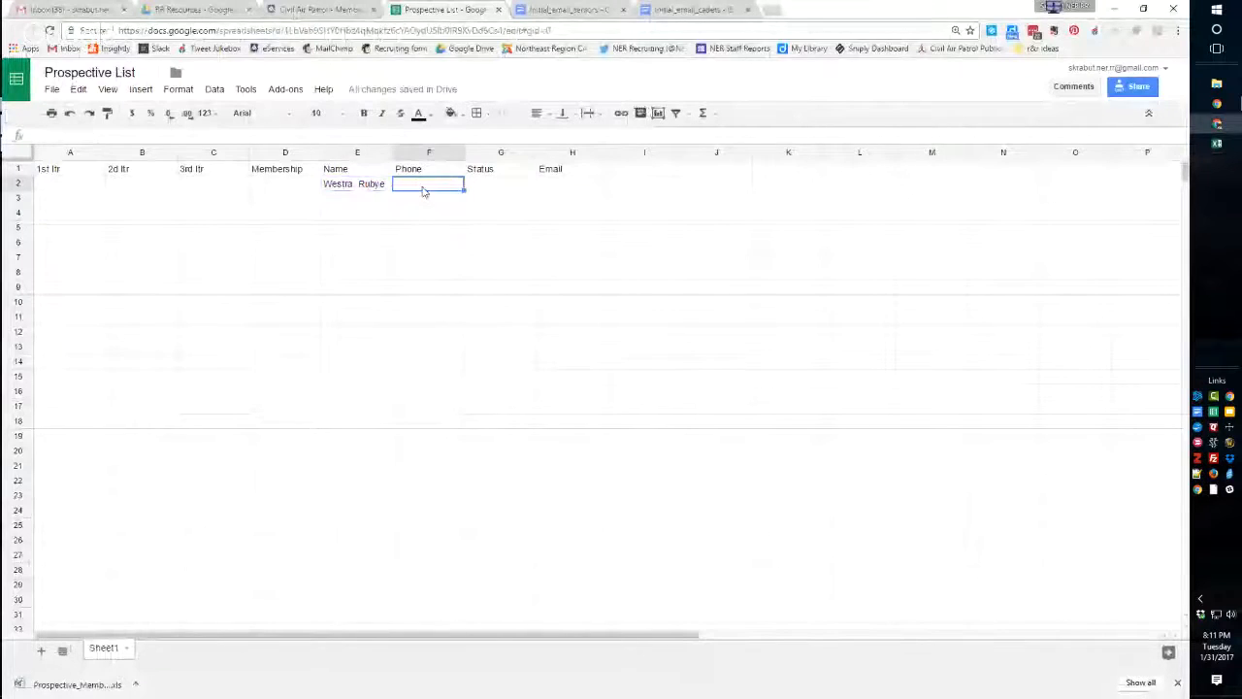
key("ctrl+v")
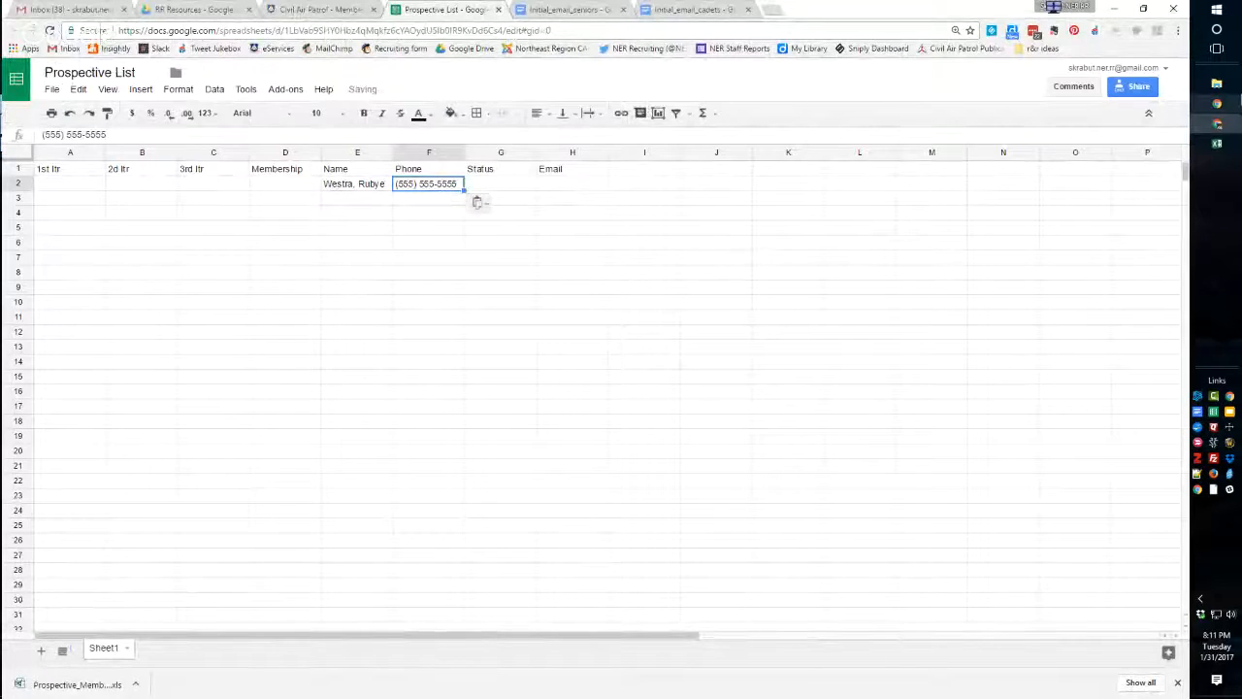
Copy the first NER-NJ prospect's email address from the Excel report into cell H2 under Email in Google Sheets.
left_click(1216, 144)
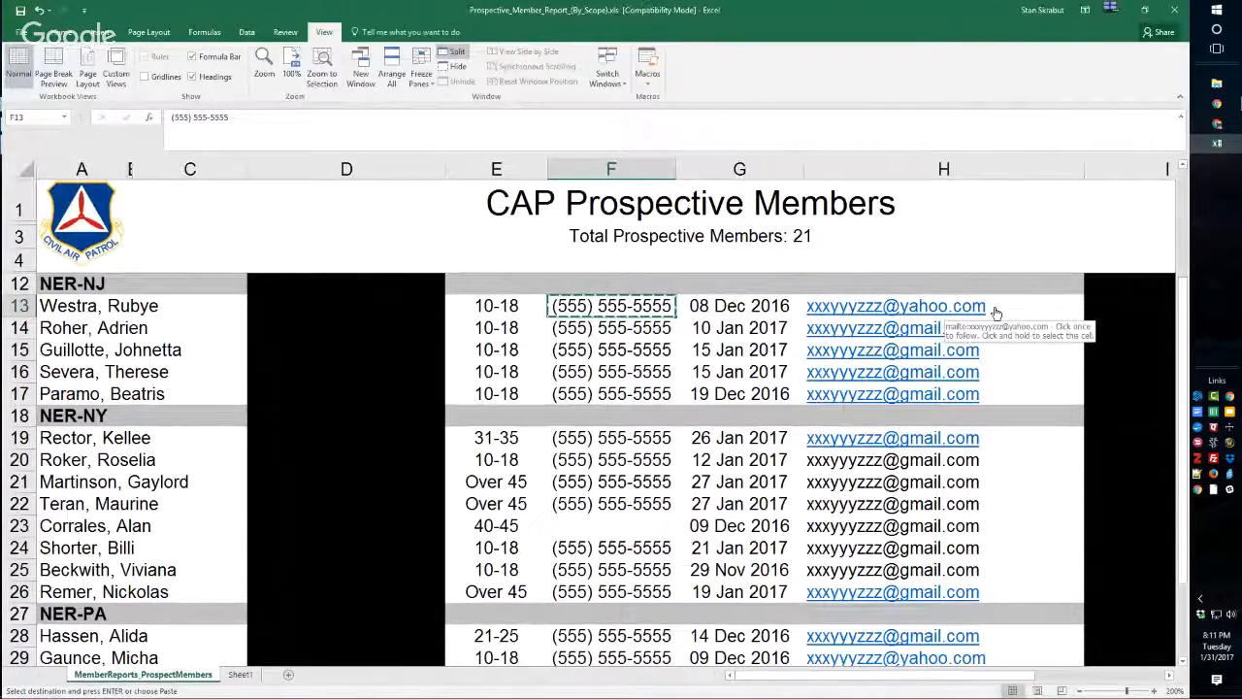
left_click(995, 311)
right_click(997, 309)
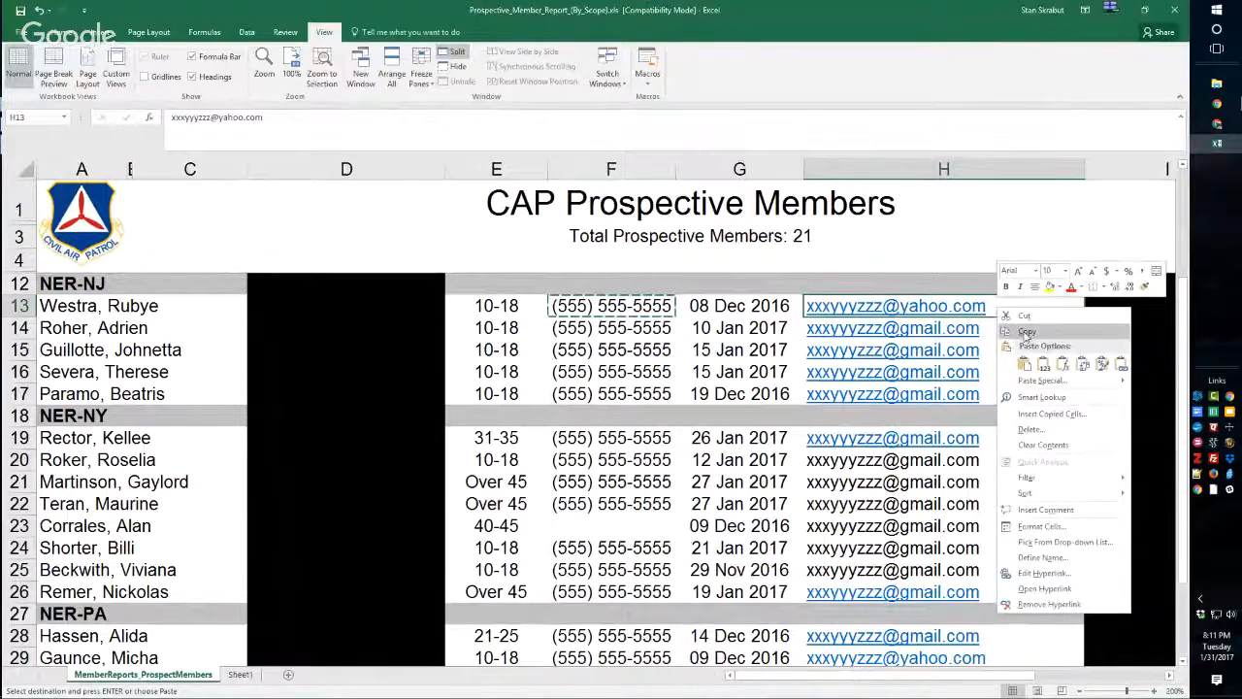
left_click(1009, 331)
left_click(1216, 124)
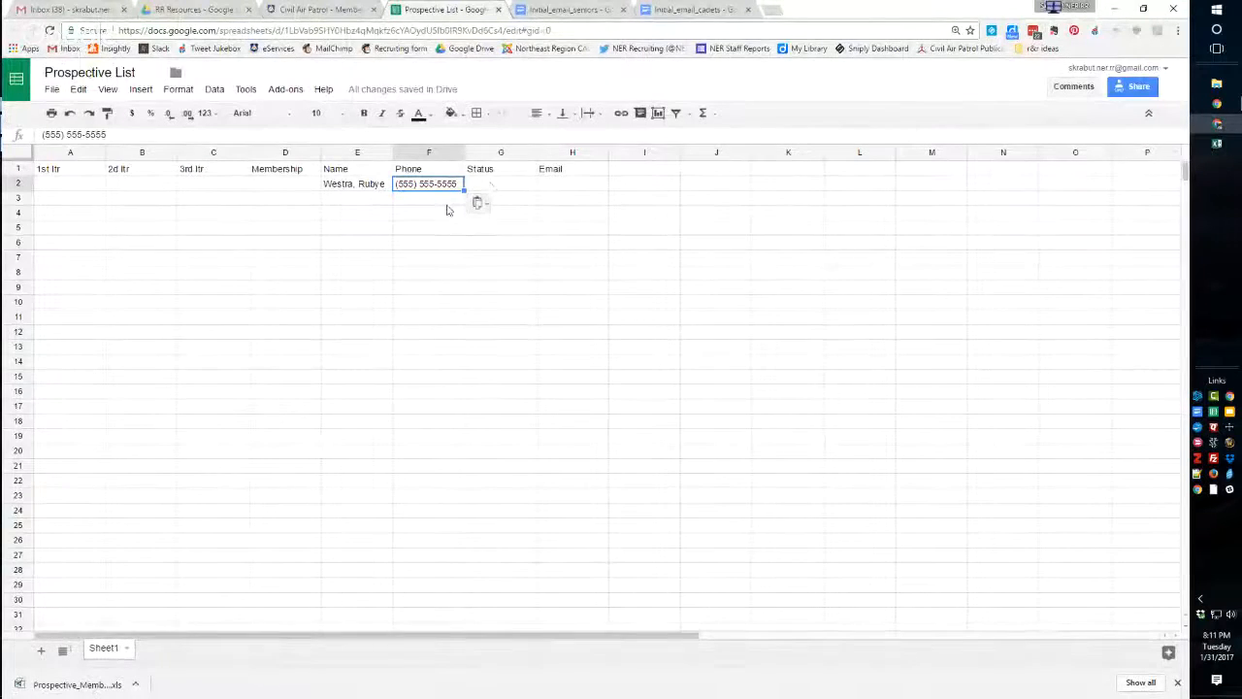
left_click(570, 184)
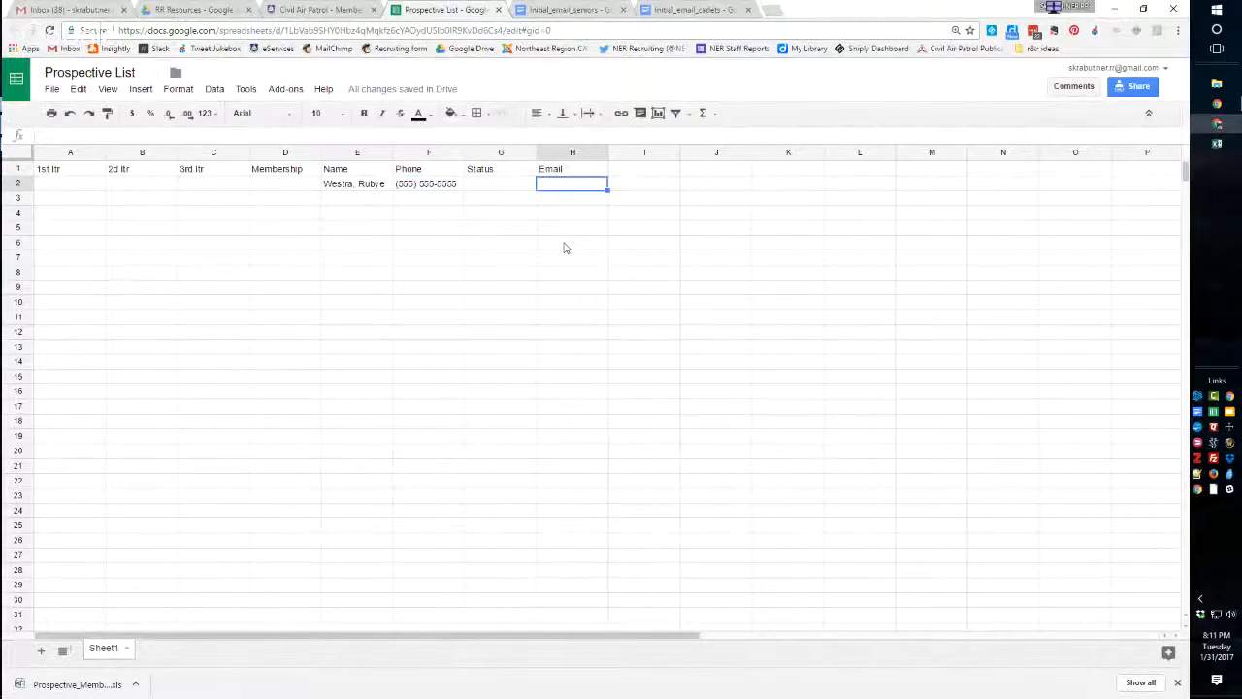
key("ctrl+v")
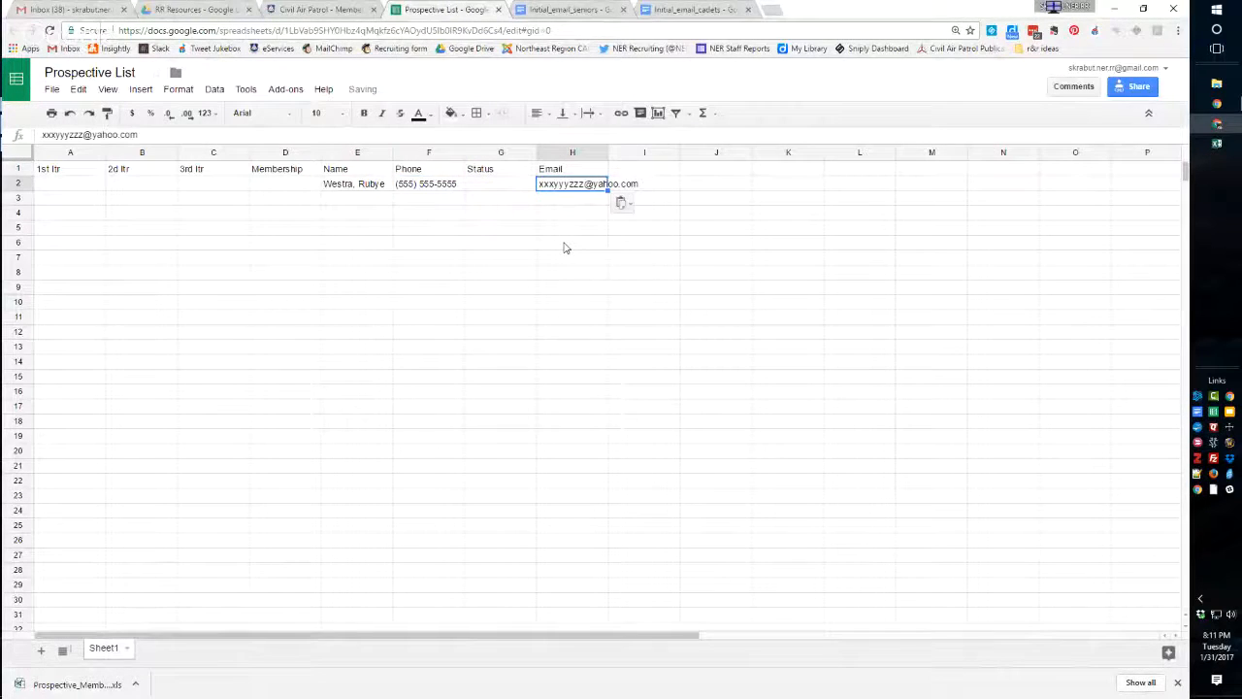
Check the prospect's age group in the Excel report and enter Cadet as the status in cell G2 of the Google Sheets list.
left_click(1215, 144)
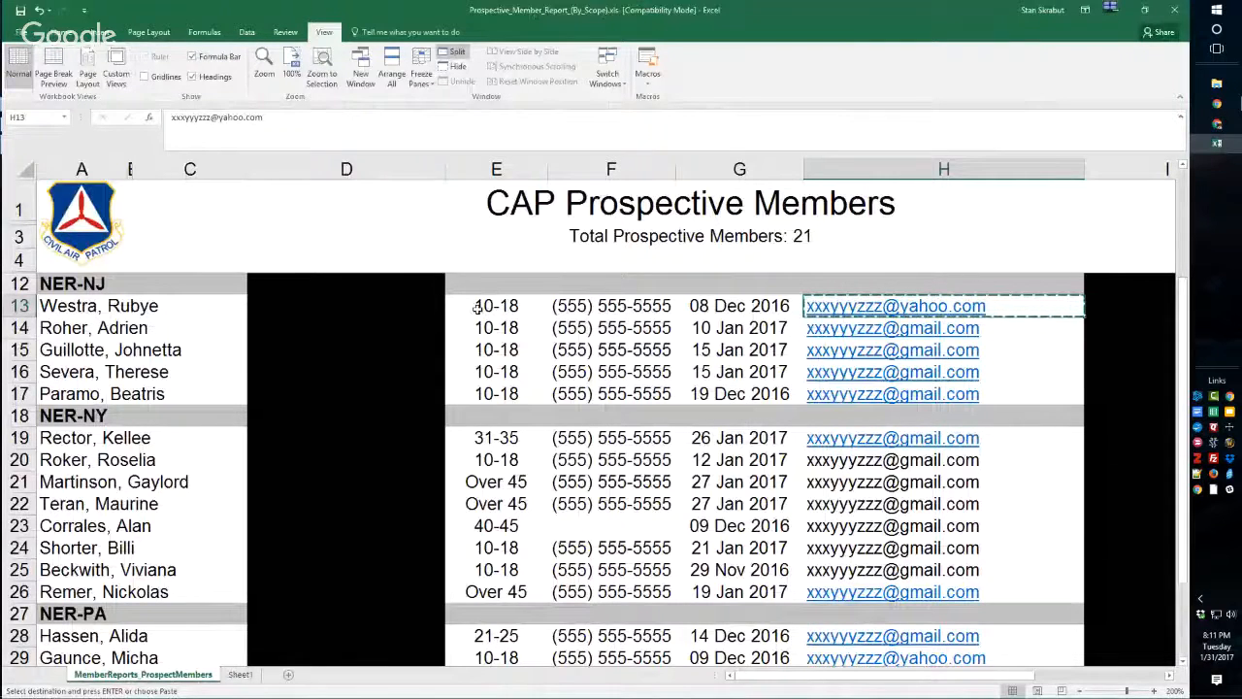
left_click(1215, 123)
left_click(478, 189)
type("Cadet")
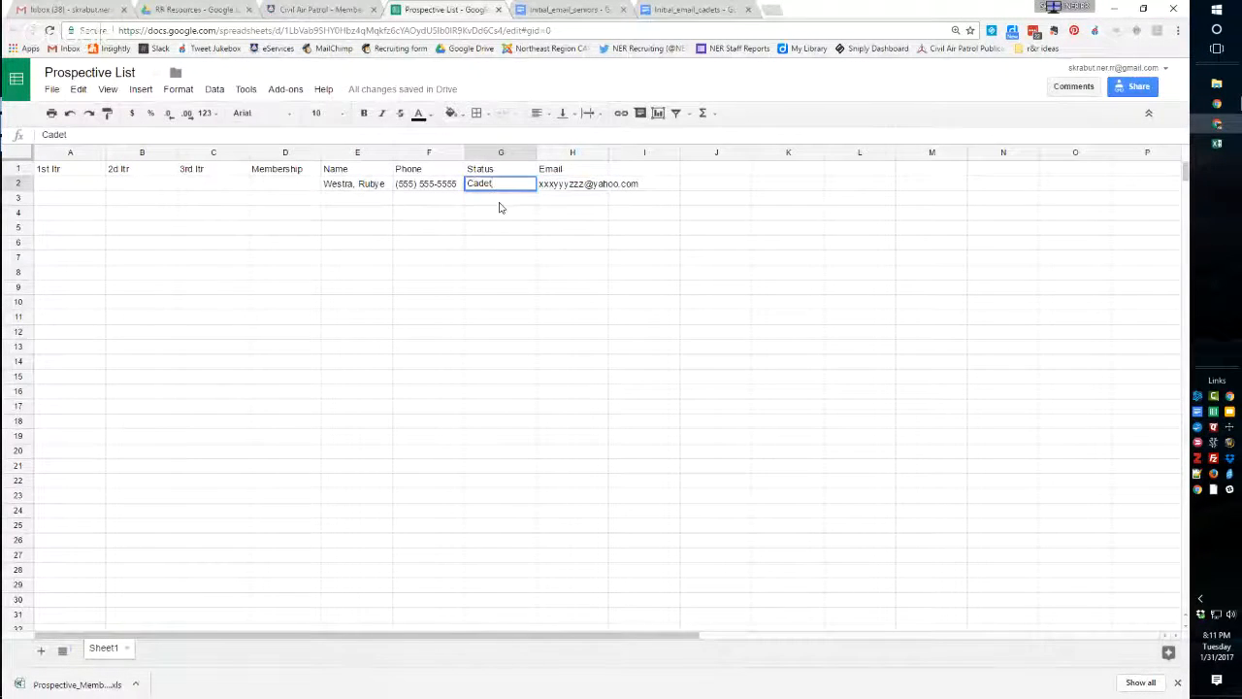
key("Return")
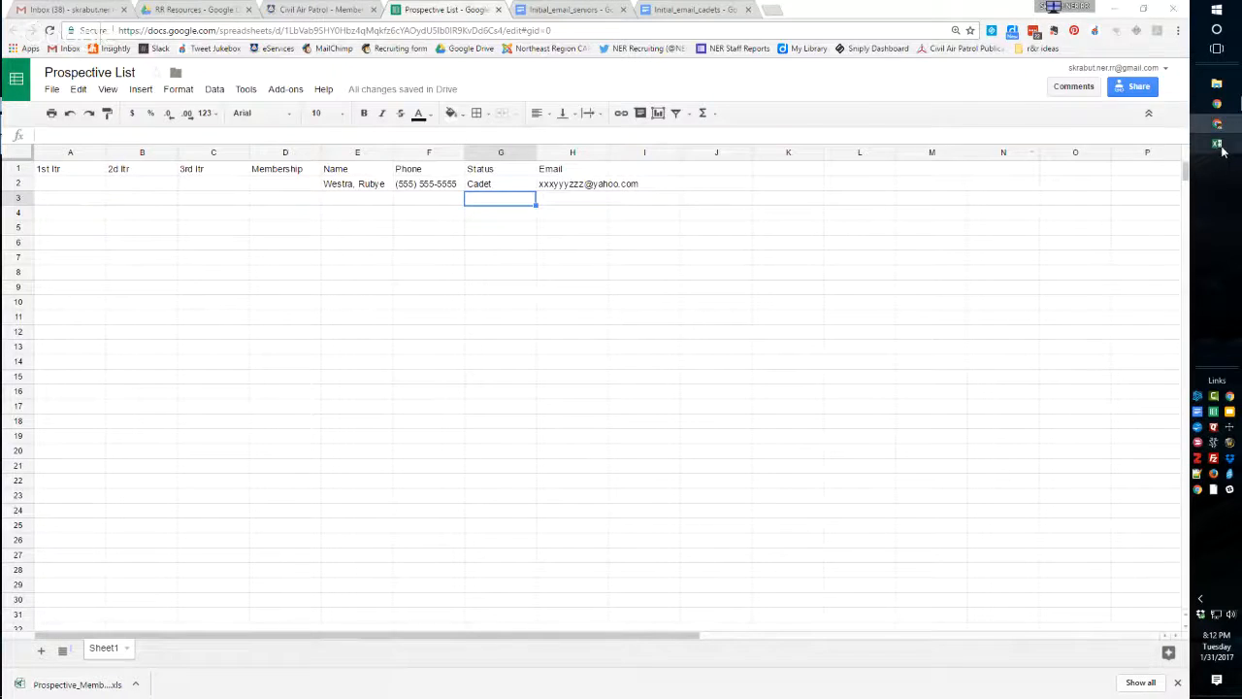
Switch to the Excel report and review the prospects' age groups, dates received and emails across all the wings.
key("alt+Tab")
scroll(223, 326, "down", 2)
scroll(226, 328, "up", 5)
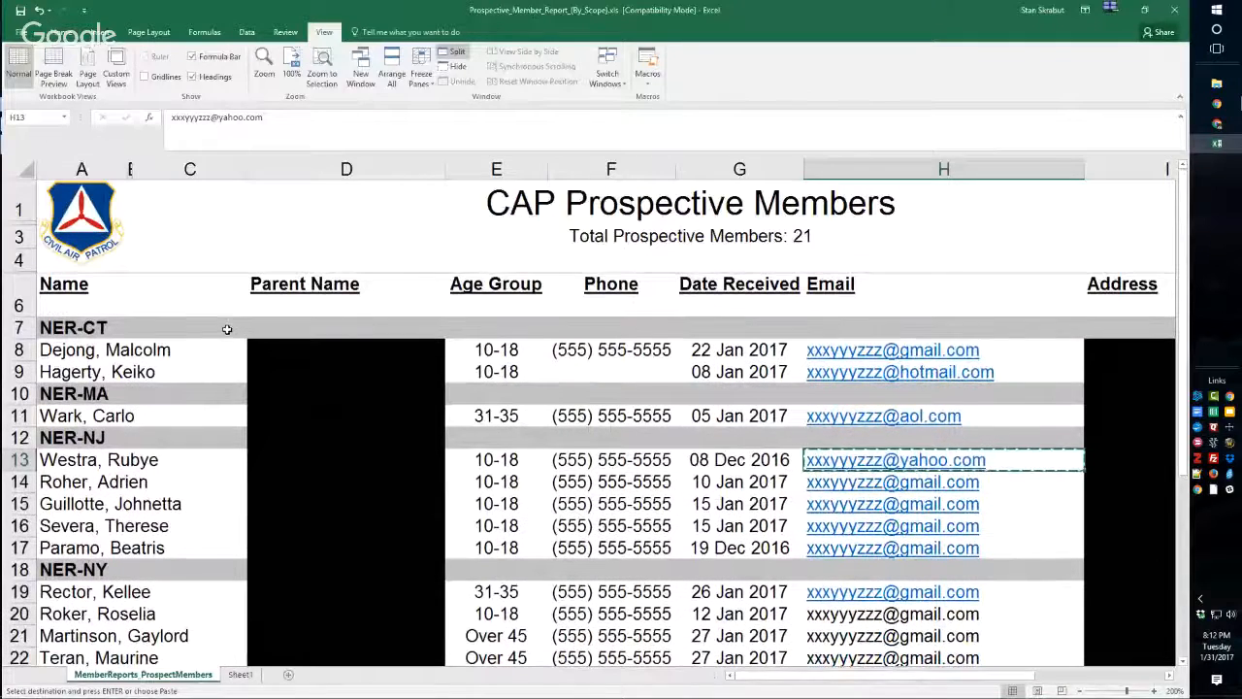
scroll(172, 345, "down", 1)
scroll(172, 345, "up", 1)
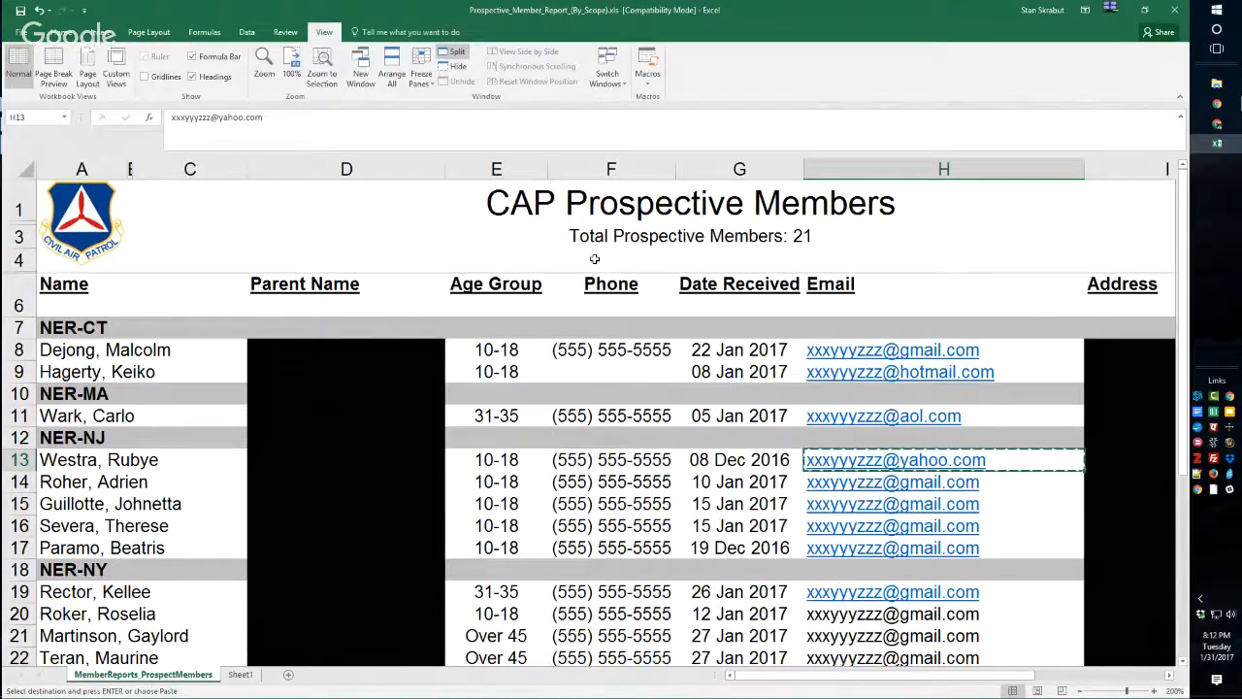
scroll(666, 462, "down", 1)
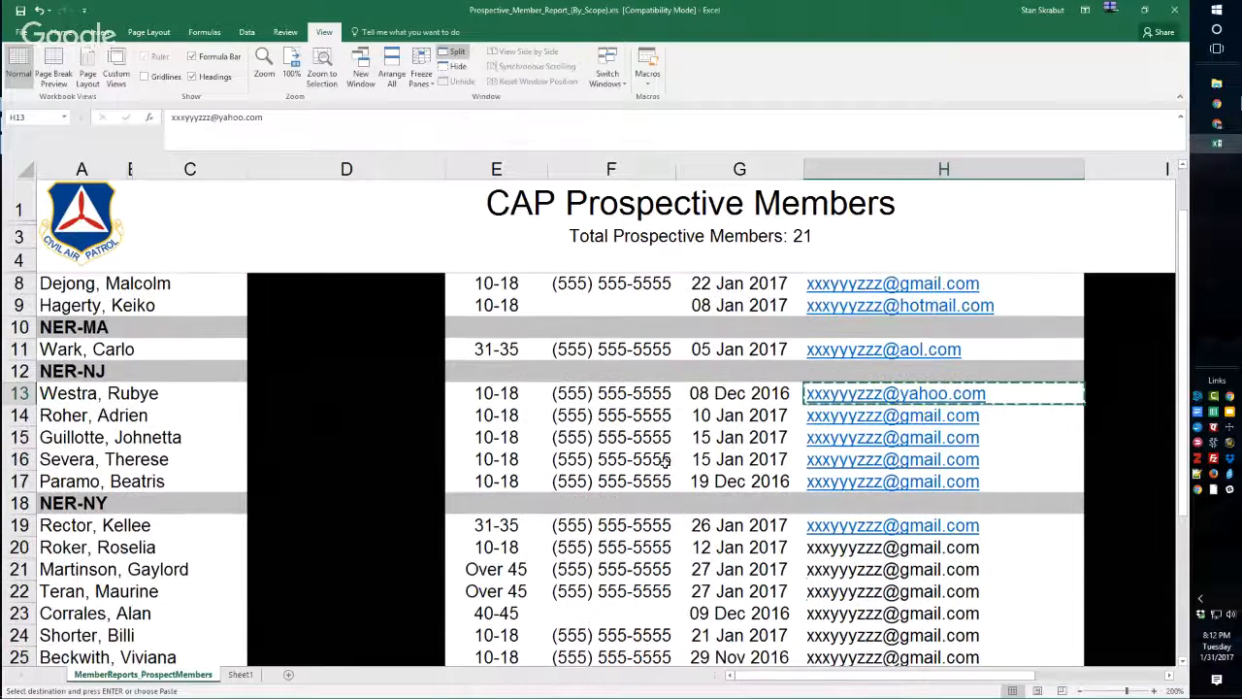
scroll(665, 463, "down", 3)
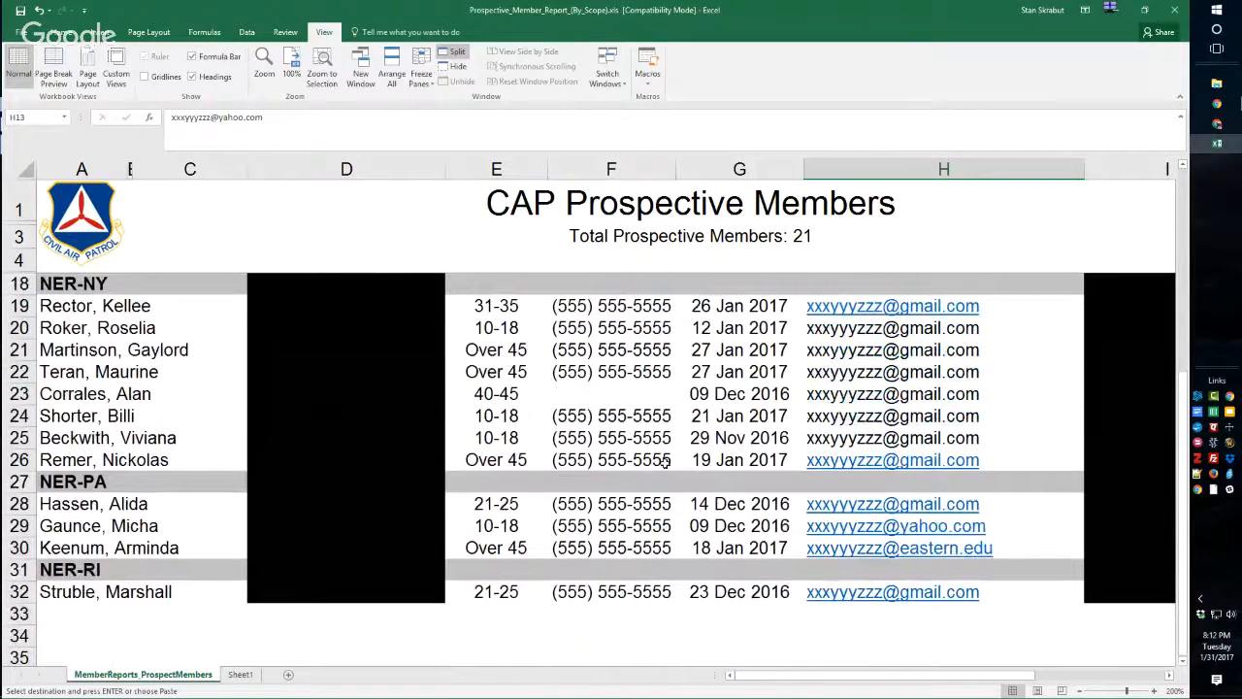
scroll(698, 538, "up", 4)
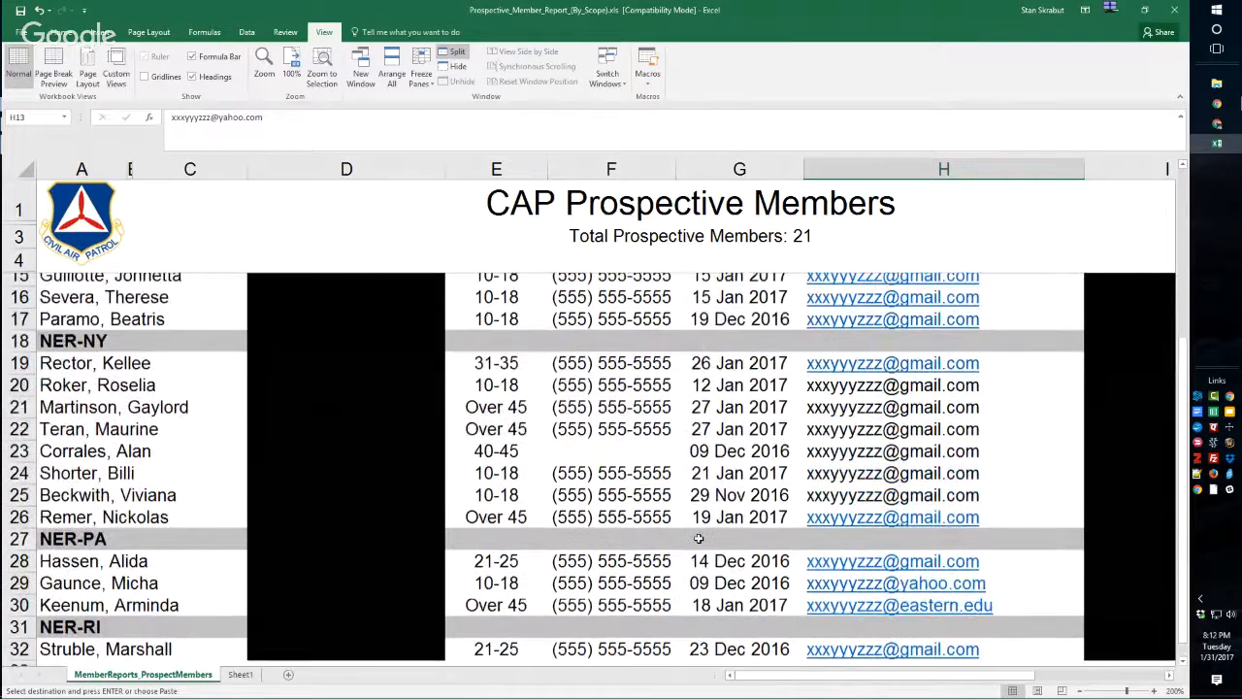
scroll(698, 537, "up", 1)
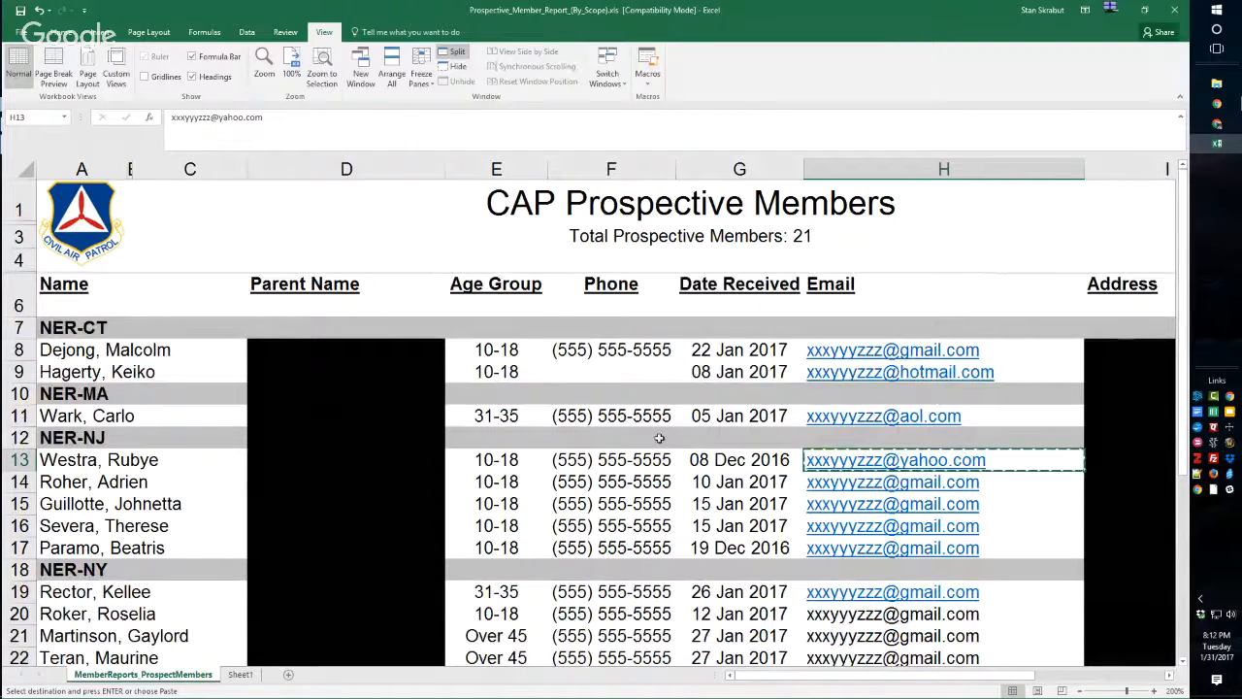
scroll(719, 464, "down", 2)
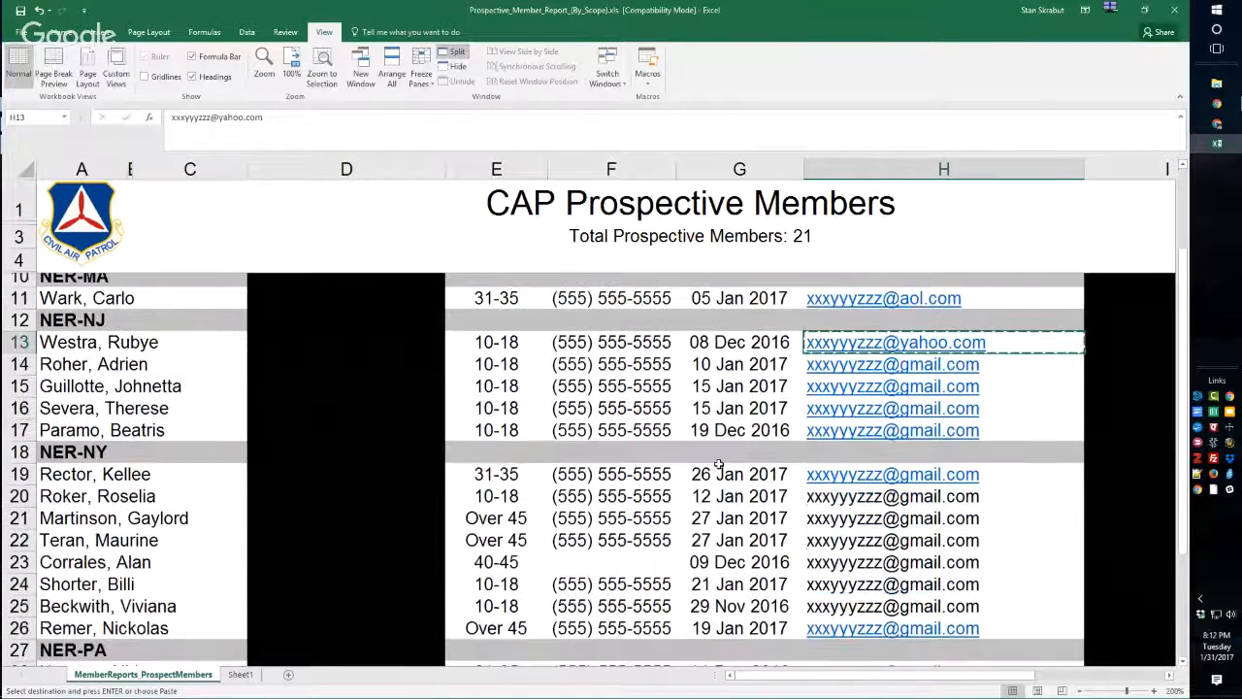
scroll(718, 463, "down", 4)
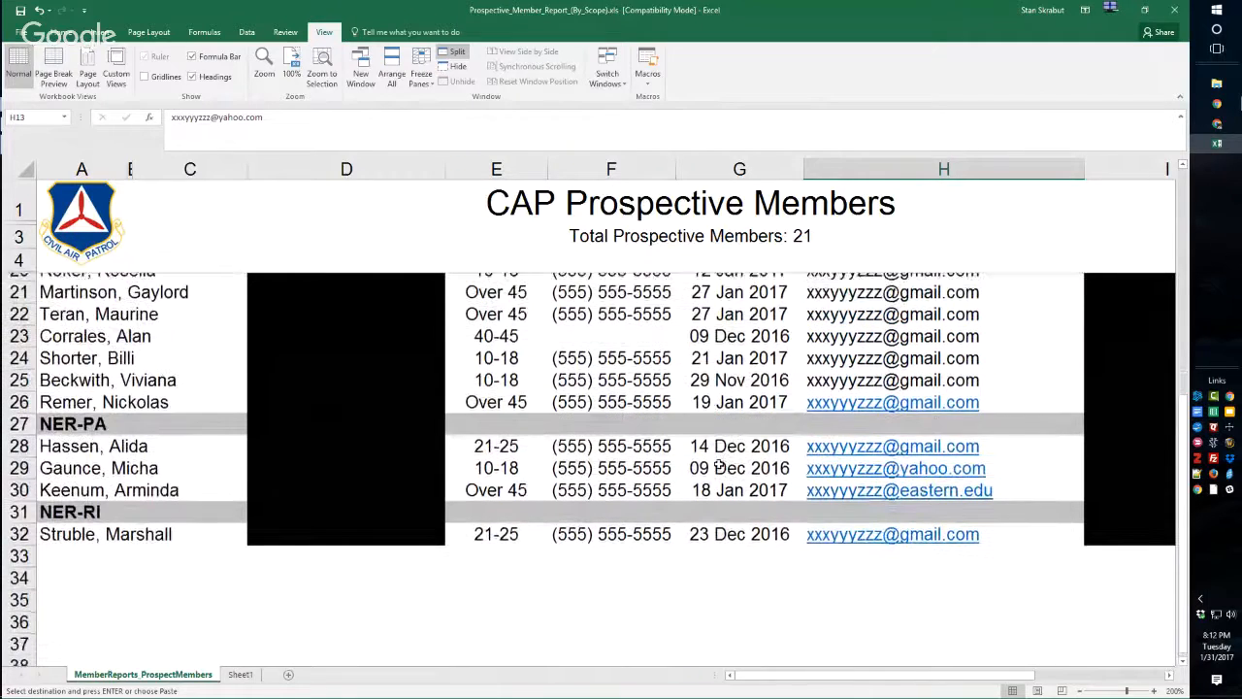
scroll(718, 521, "up", 4)
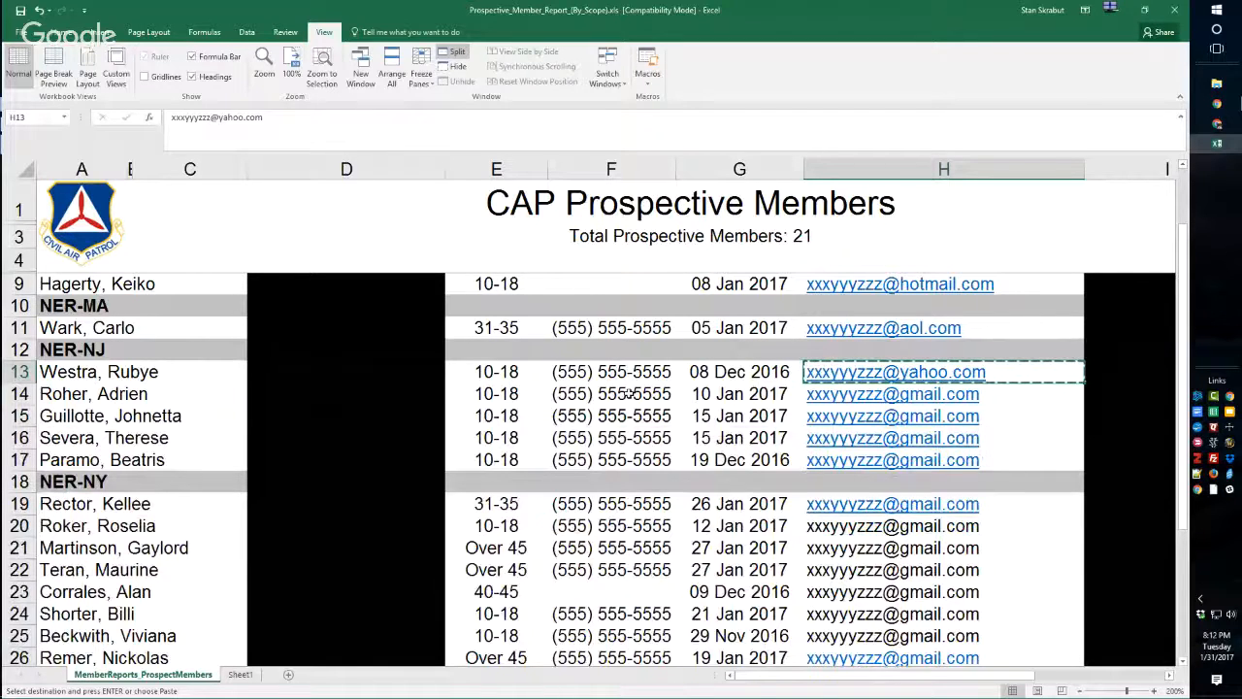
left_click(1121, 13)
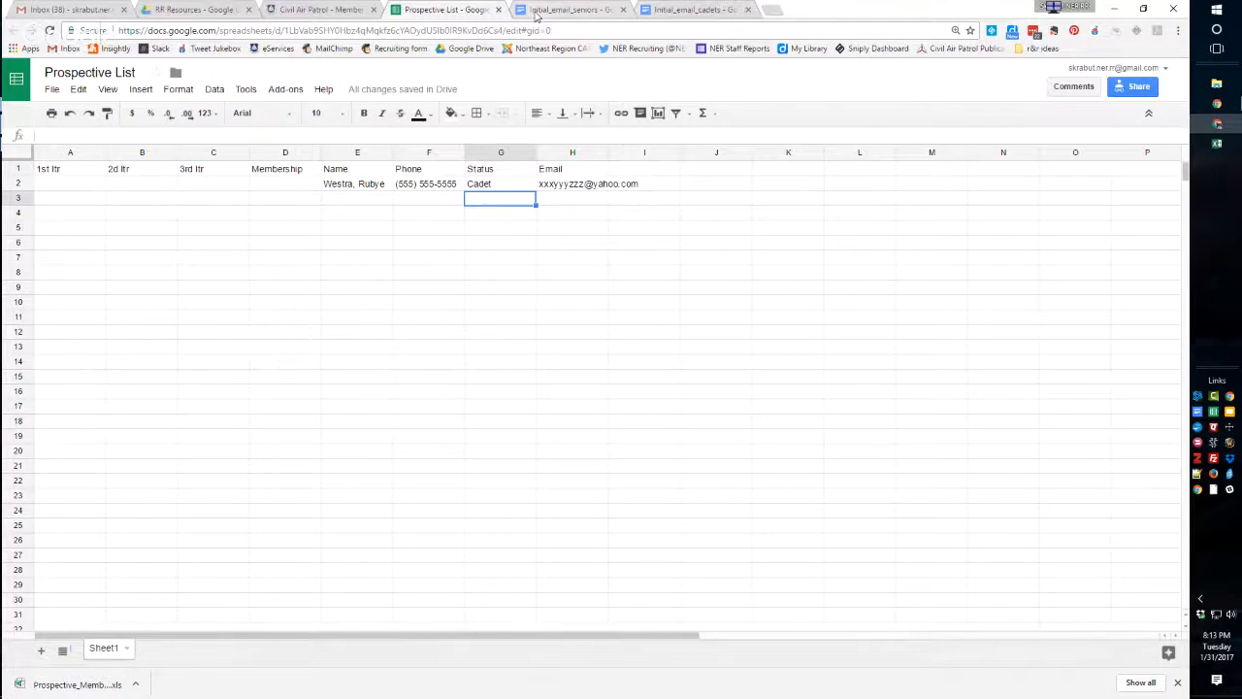
Open the Initial_email_cadets document in Google Docs and copy the entire letter text, from the greeting through the commander's signature block.
left_click(194, 10)
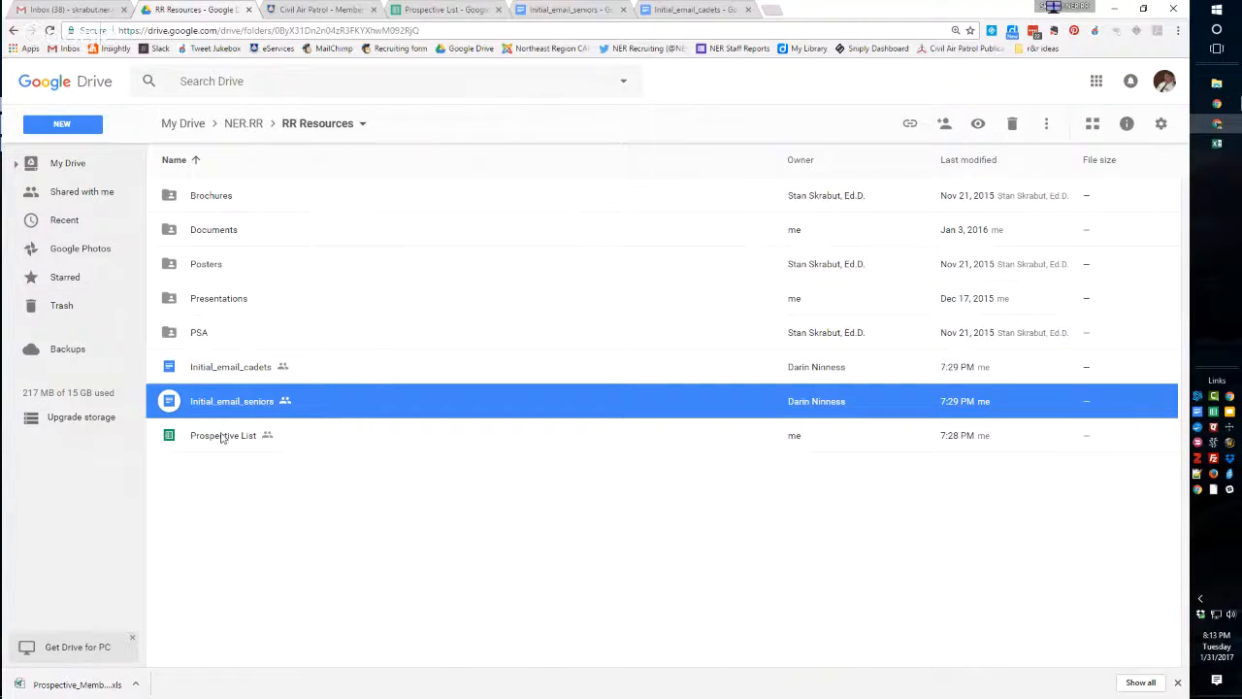
left_click(686, 9)
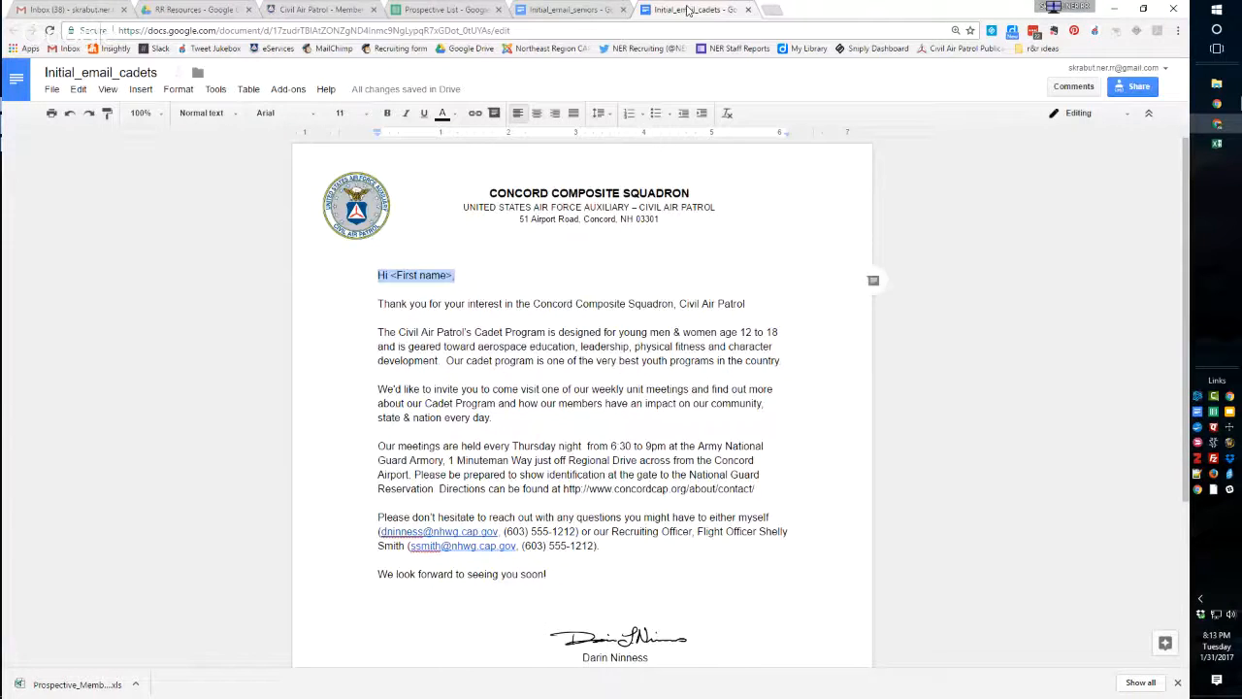
left_click(453, 291)
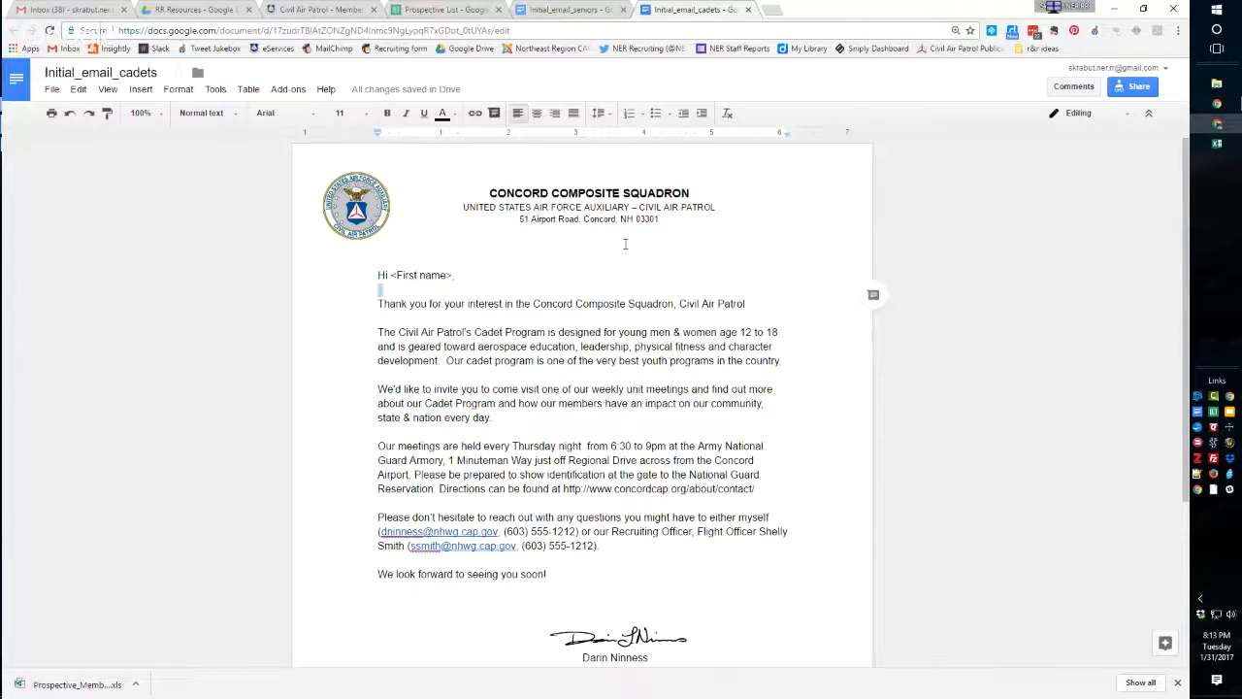
left_click(445, 305)
key("ctrl+a")
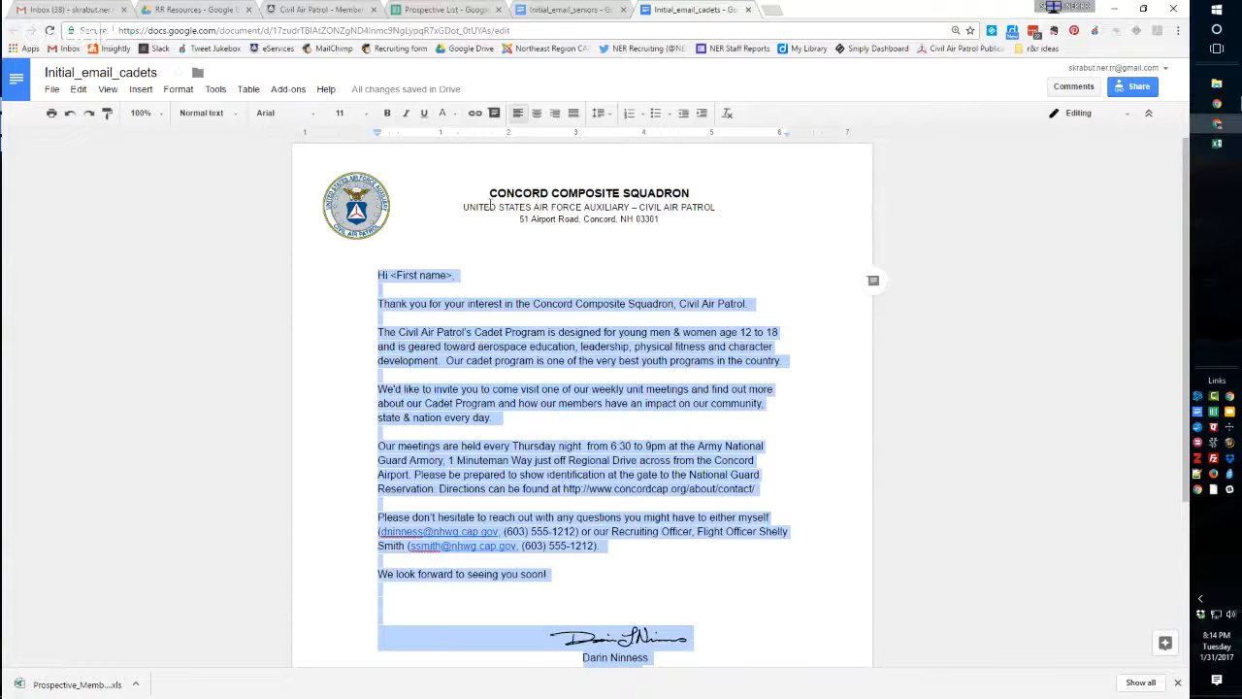
scroll(524, 337, "down", 2)
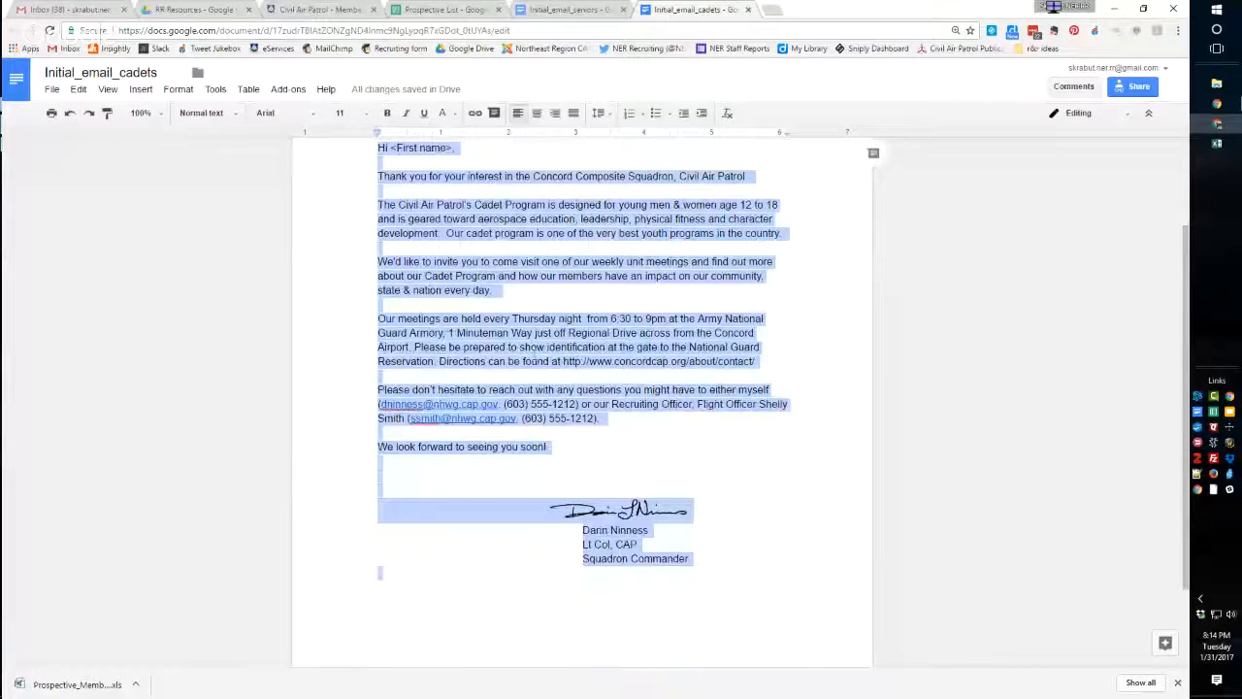
scroll(445, 240, "up", 1)
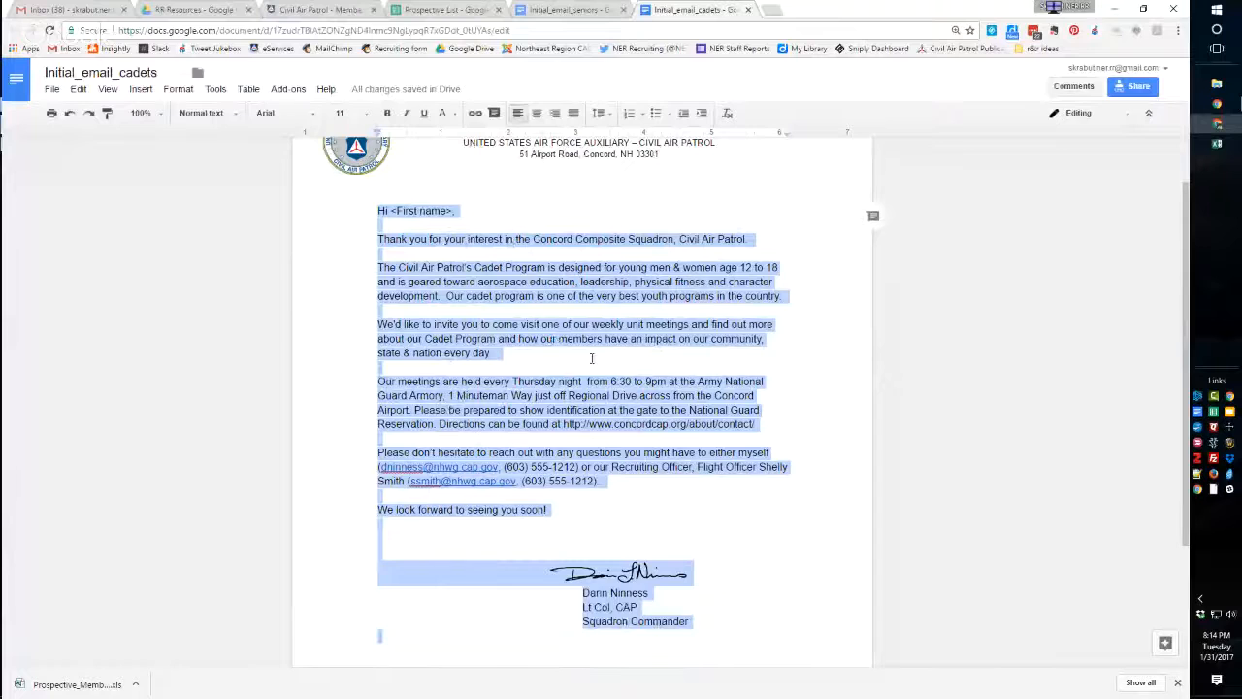
Start a new Gmail message, paste the cadet letter above the existing signature, and delete the squadron commander's signature block.
left_click(68, 9)
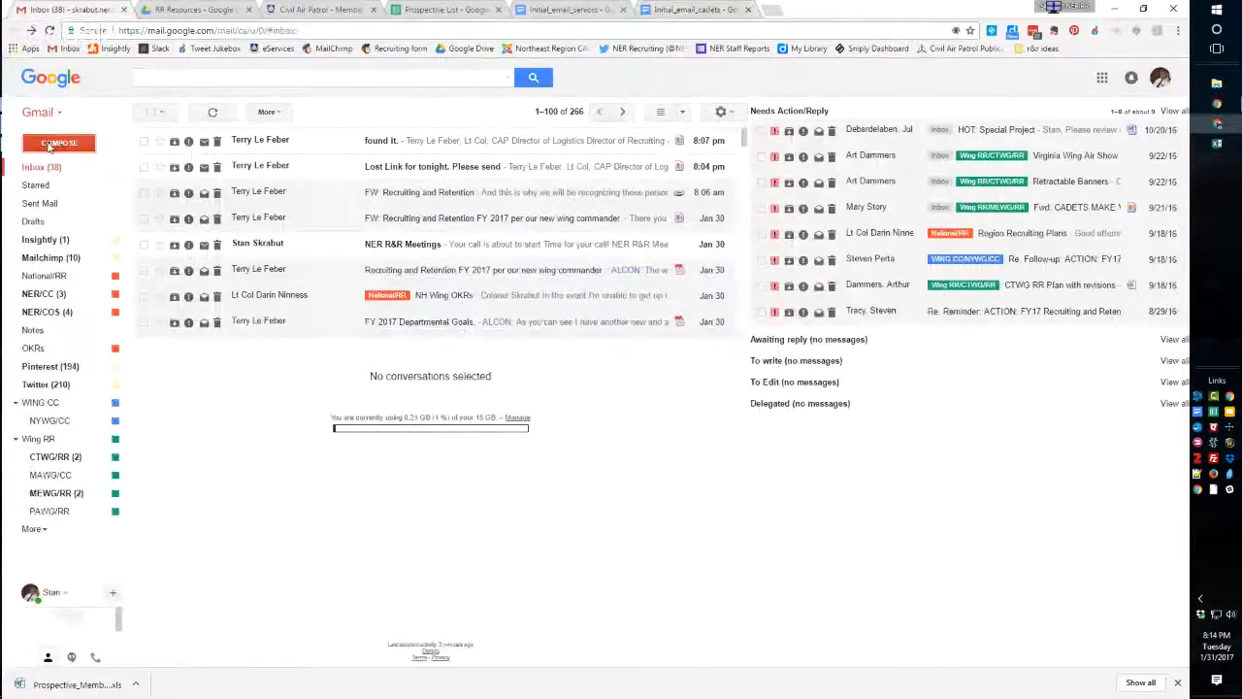
left_click(58, 142)
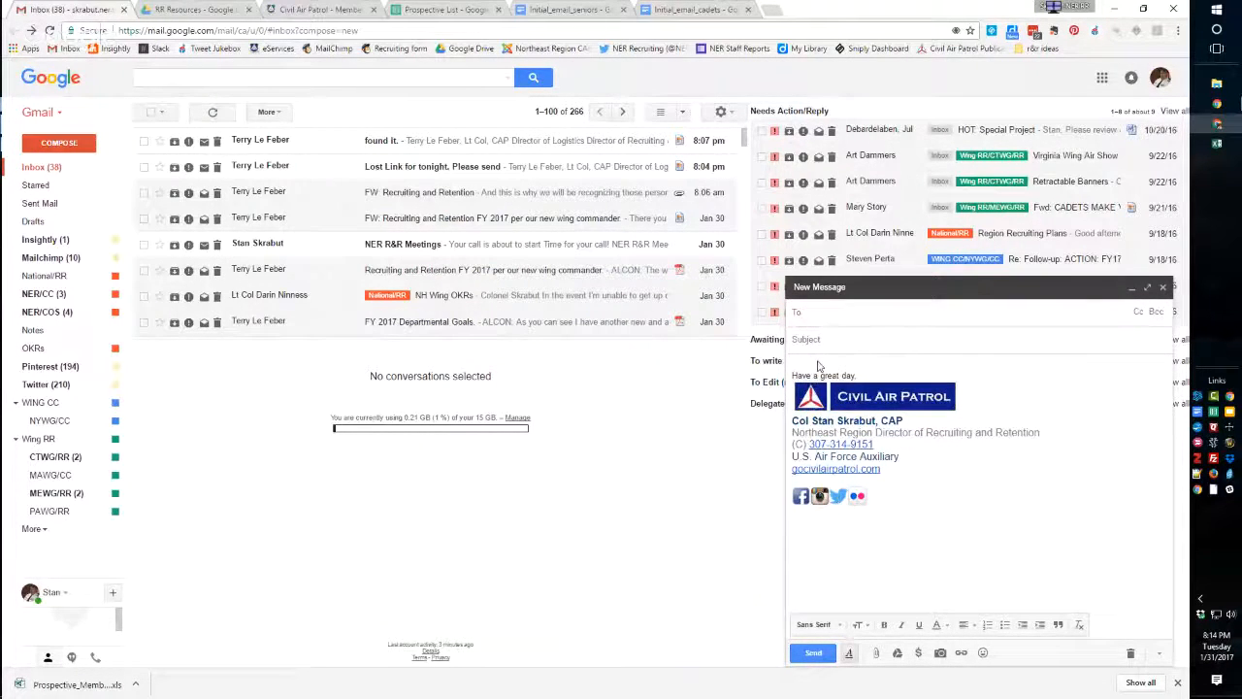
left_click(806, 363)
key("ctrl+v")
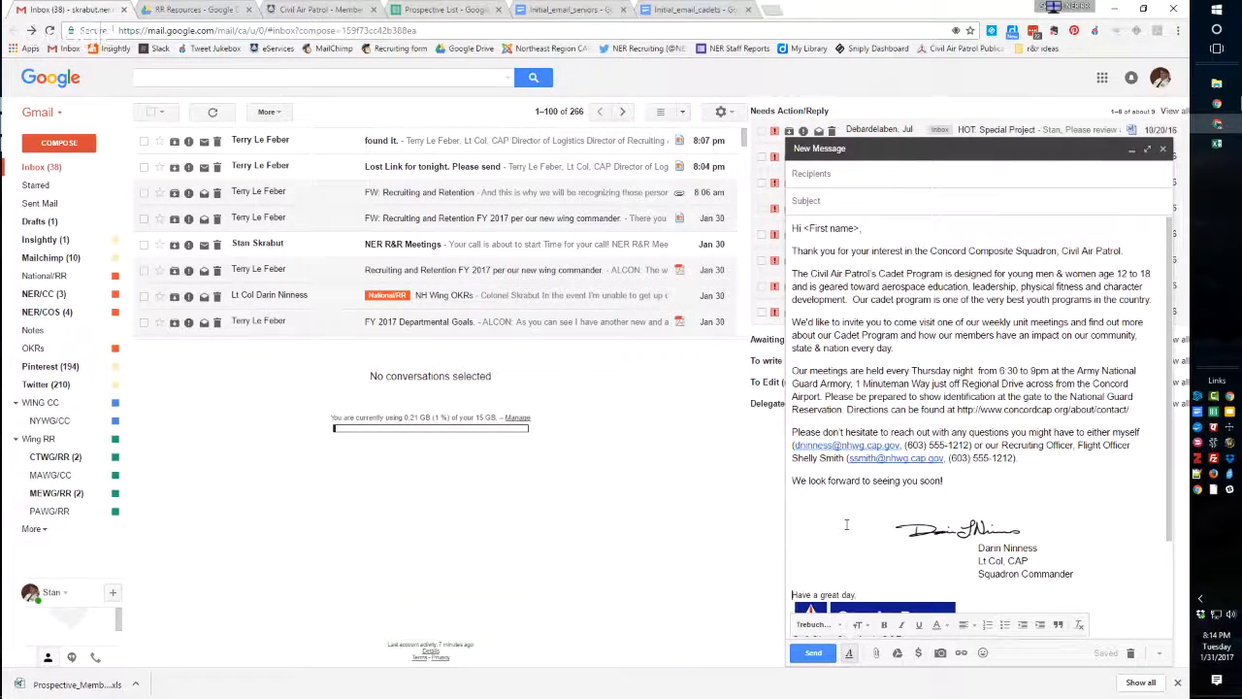
left_click_drag(945, 498, 1094, 582)
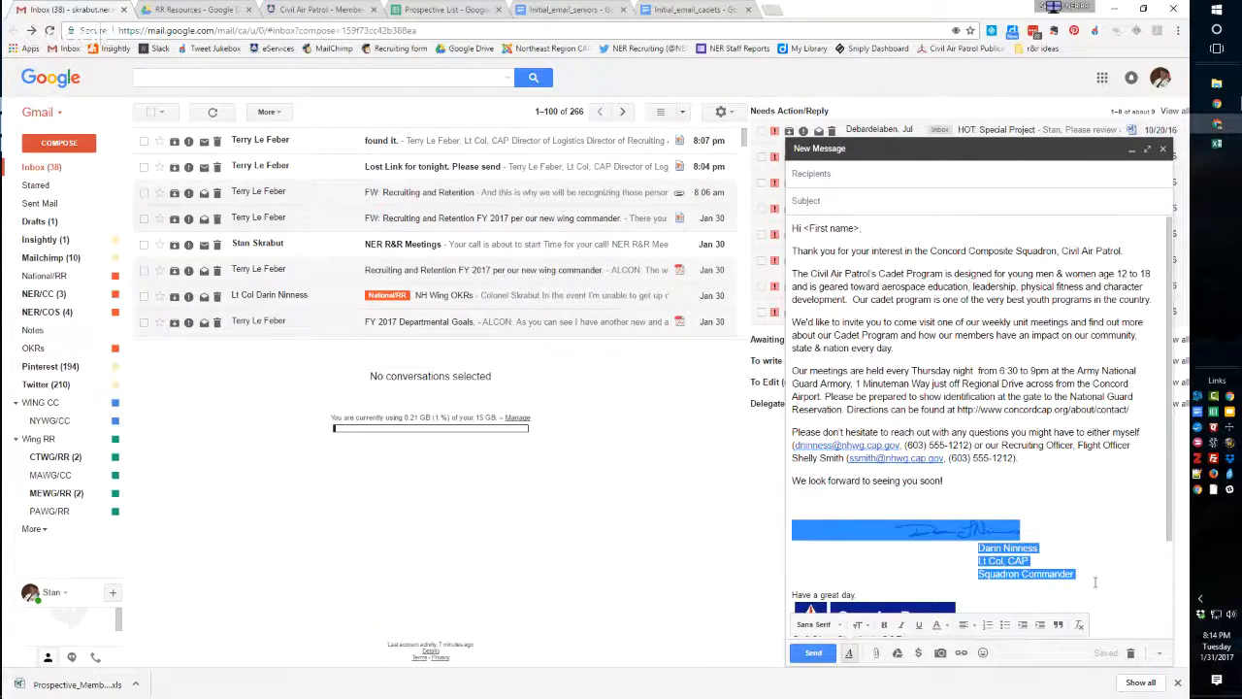
key("Delete")
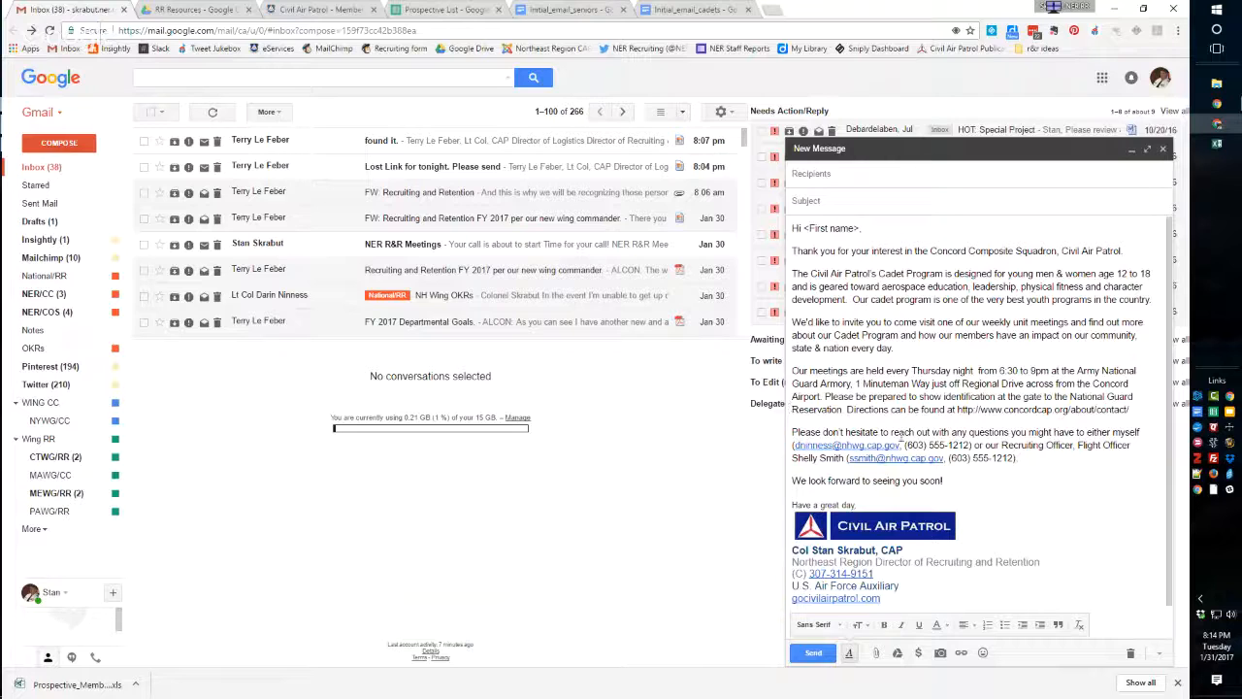
Replace the <First name> placeholder in the email greeting with the prospect's first name copied from cell E2 of the Prospective List.
left_click_drag(802, 228, 861, 228)
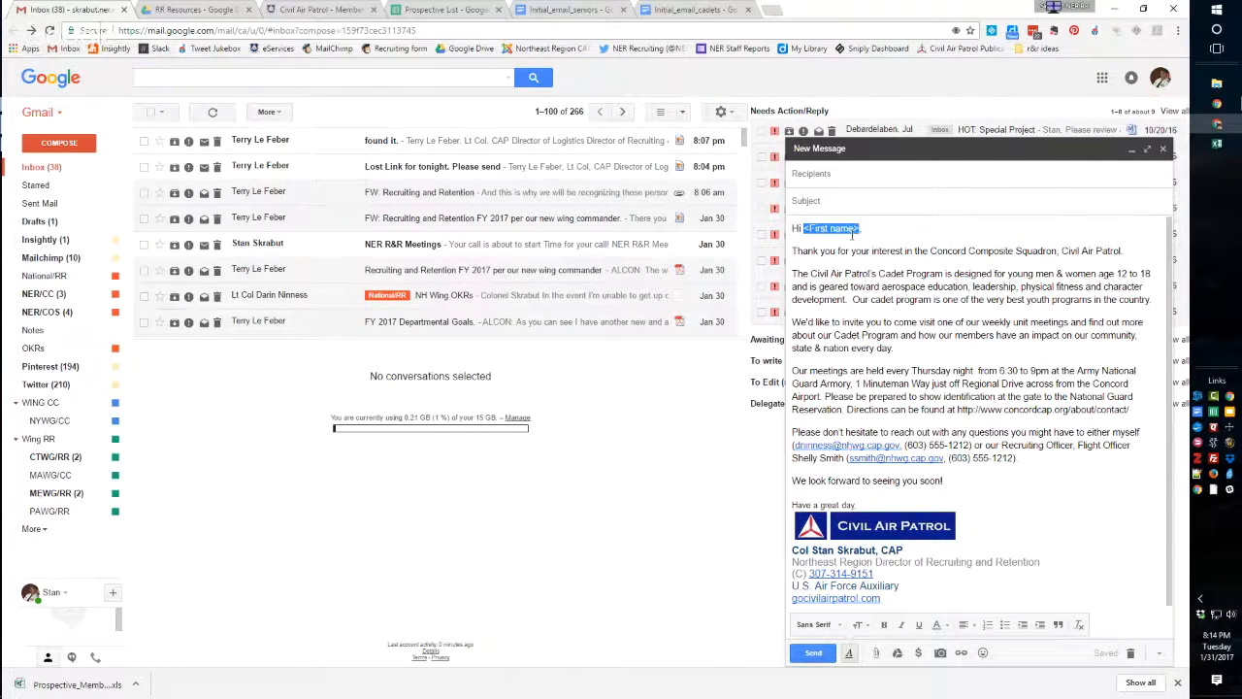
left_click(456, 10)
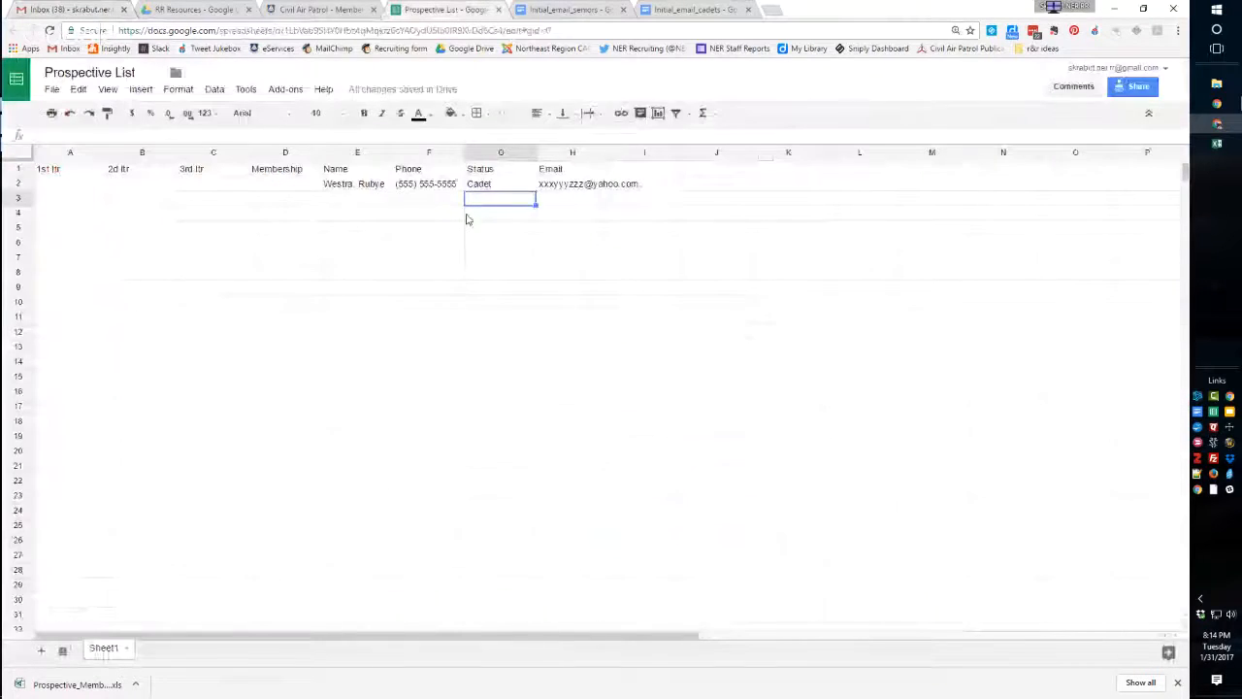
left_click(361, 187)
double_click(359, 187)
left_click_drag(358, 184, 385, 184)
key("ctrl+c")
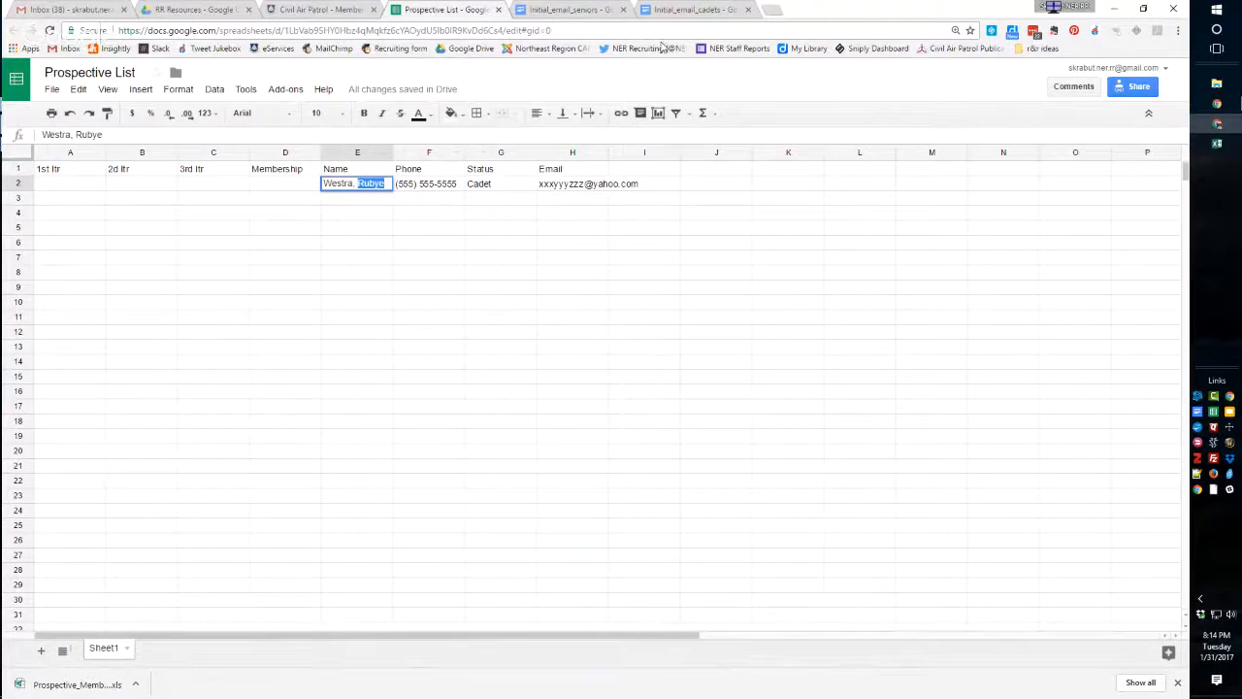
left_click(682, 9)
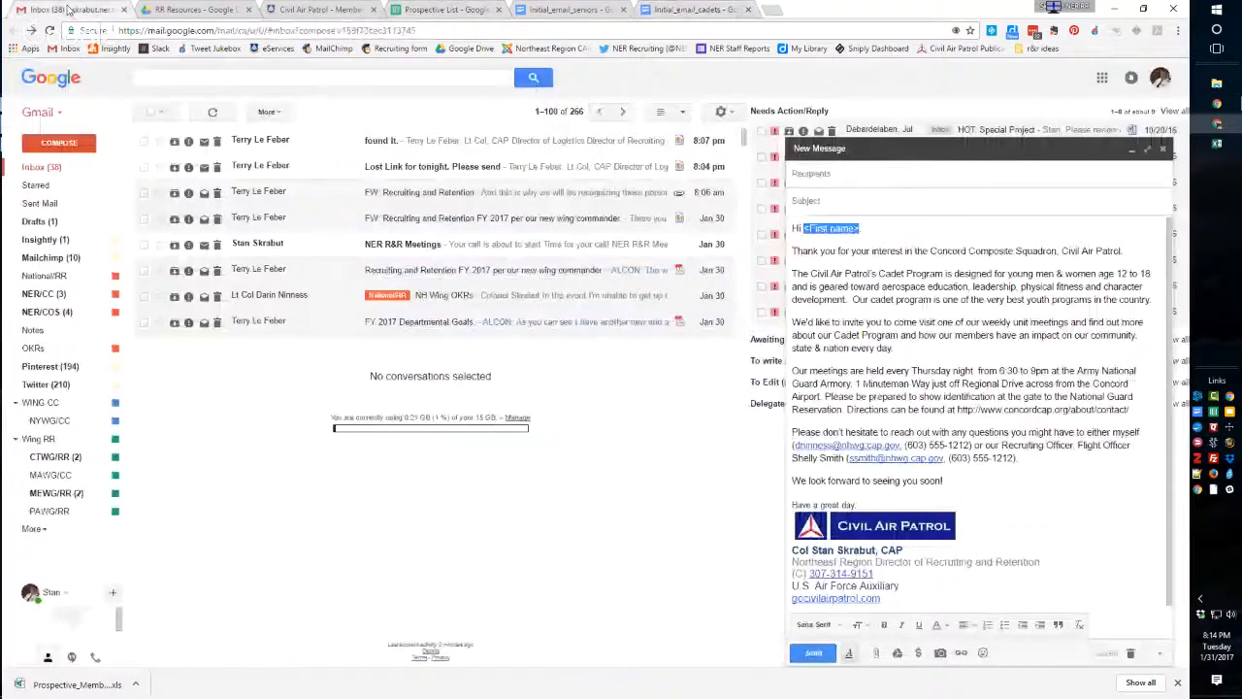
left_click(70, 10)
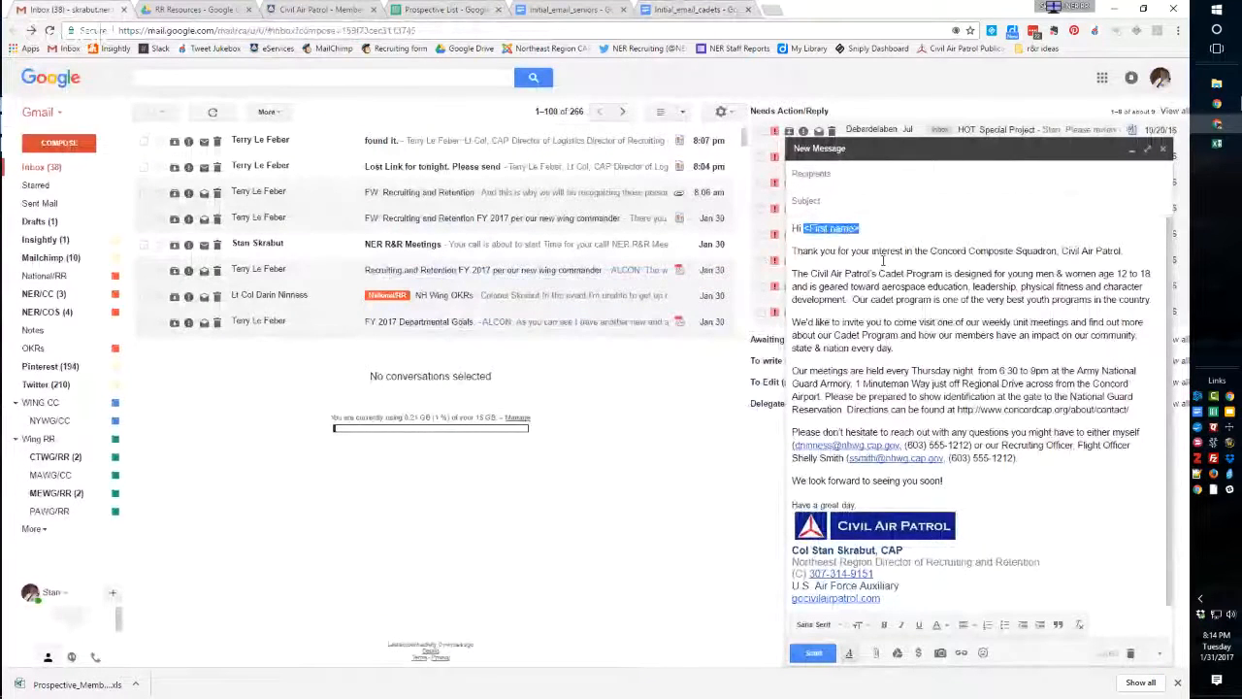
key("ctrl+v")
Set the email subject to "Thanks for your interest in Civil Air Patrol!".
left_click(826, 204)
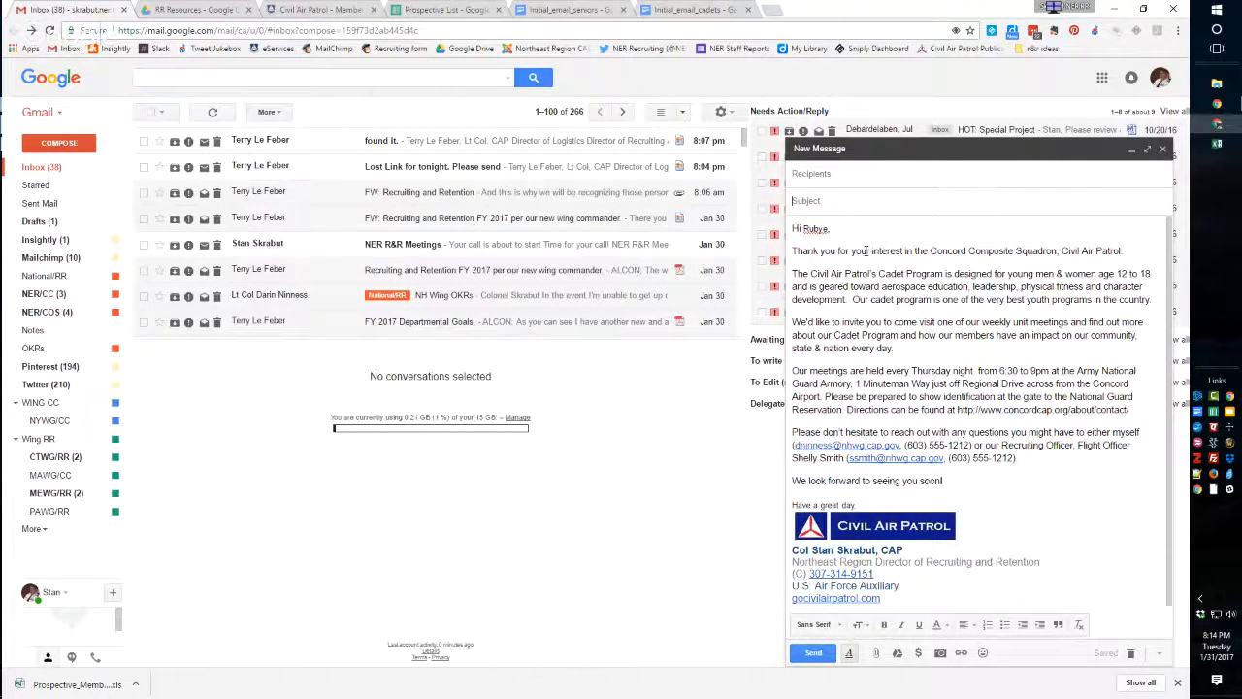
type("Thanks for your interest in Civil Air Patrol!")
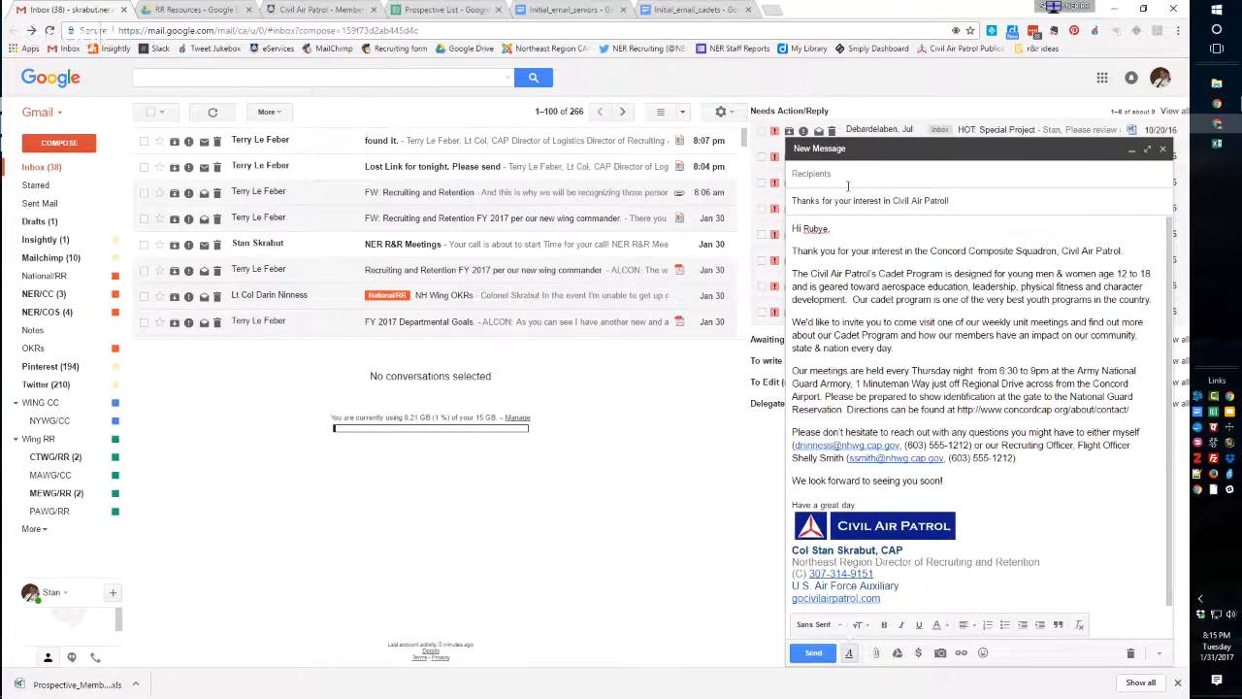
Copy the prospect's email address from cell H2 of the Prospective List into the recipient field of the Gmail message.
left_click(694, 10)
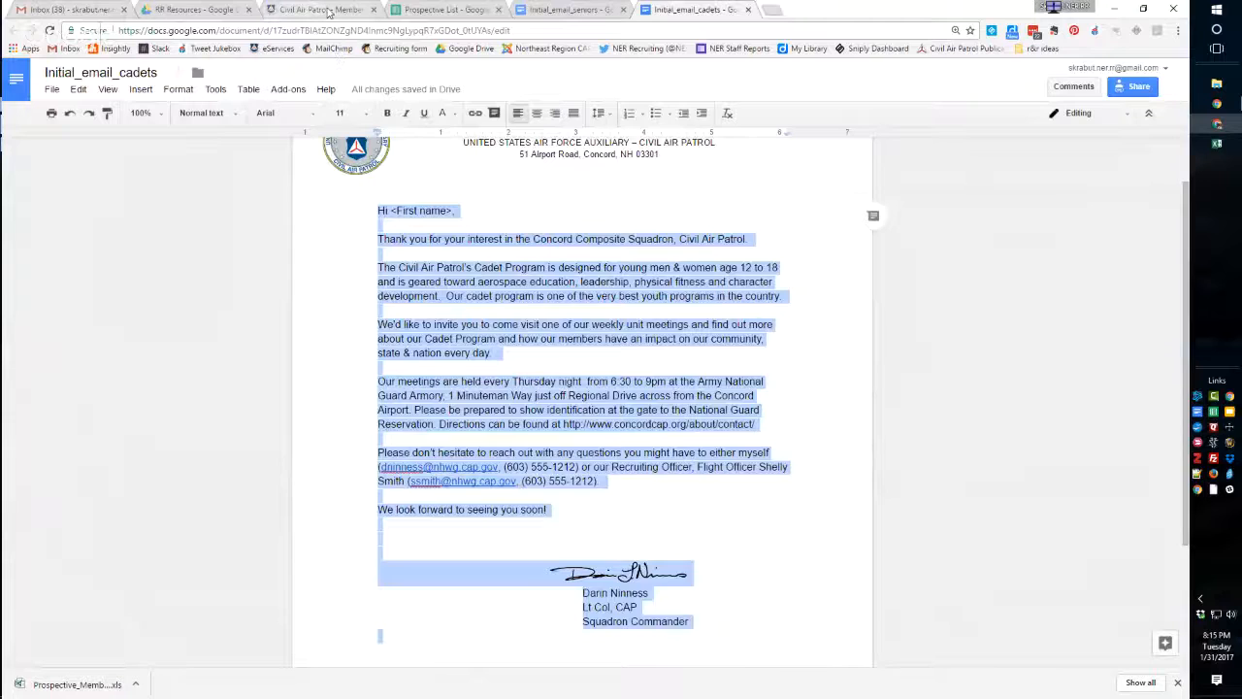
left_click(446, 9)
left_click(590, 187)
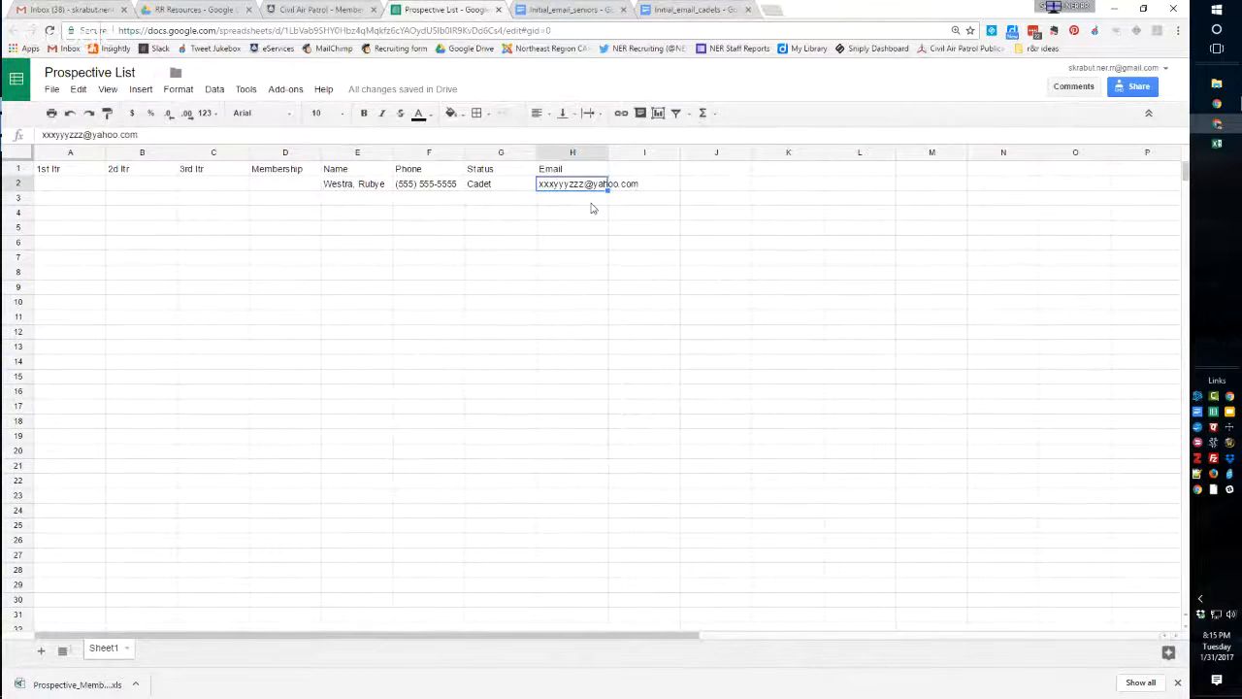
left_click(90, 10)
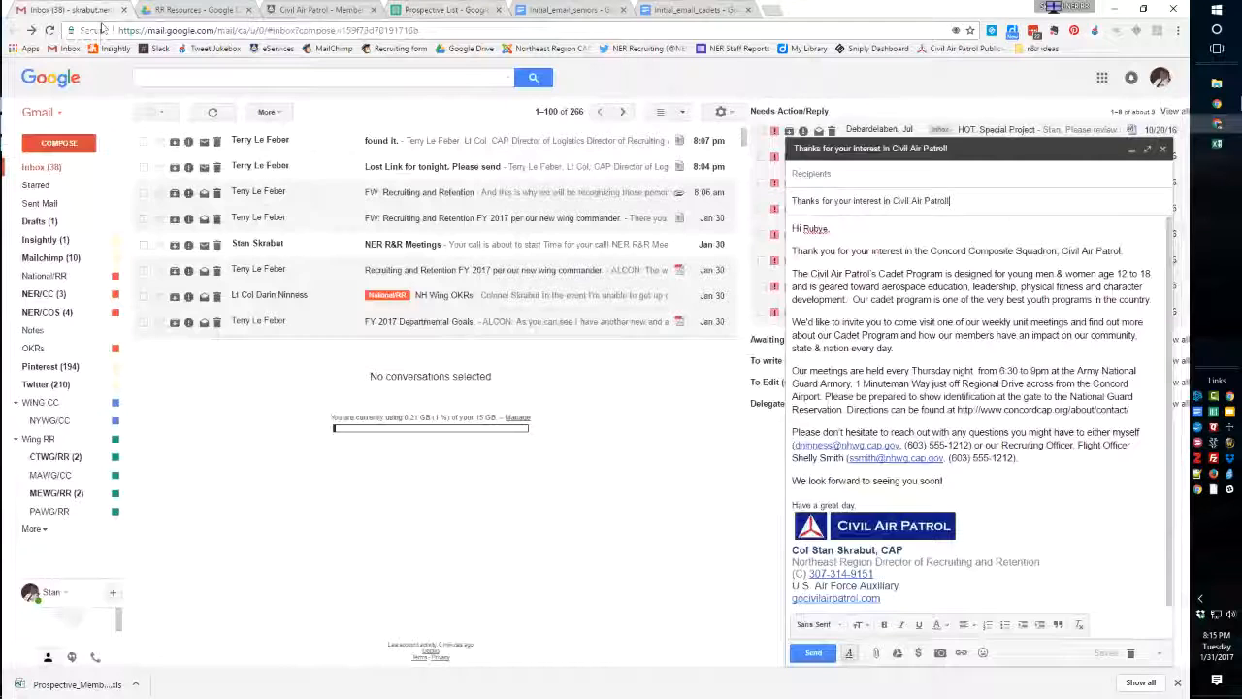
left_click(834, 179)
key("ctrl+v")
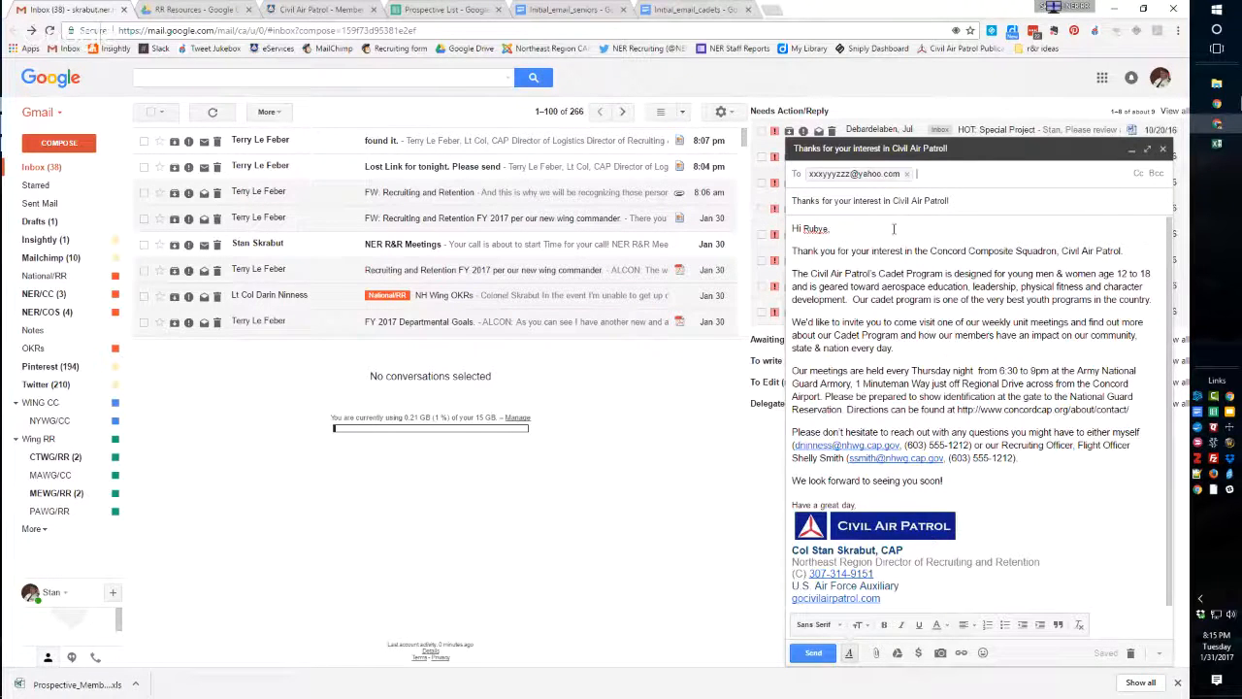
Record 31 jan 2017 as the first letter date in cell A2 of the Prospective List.
left_click(428, 14)
left_click(67, 188)
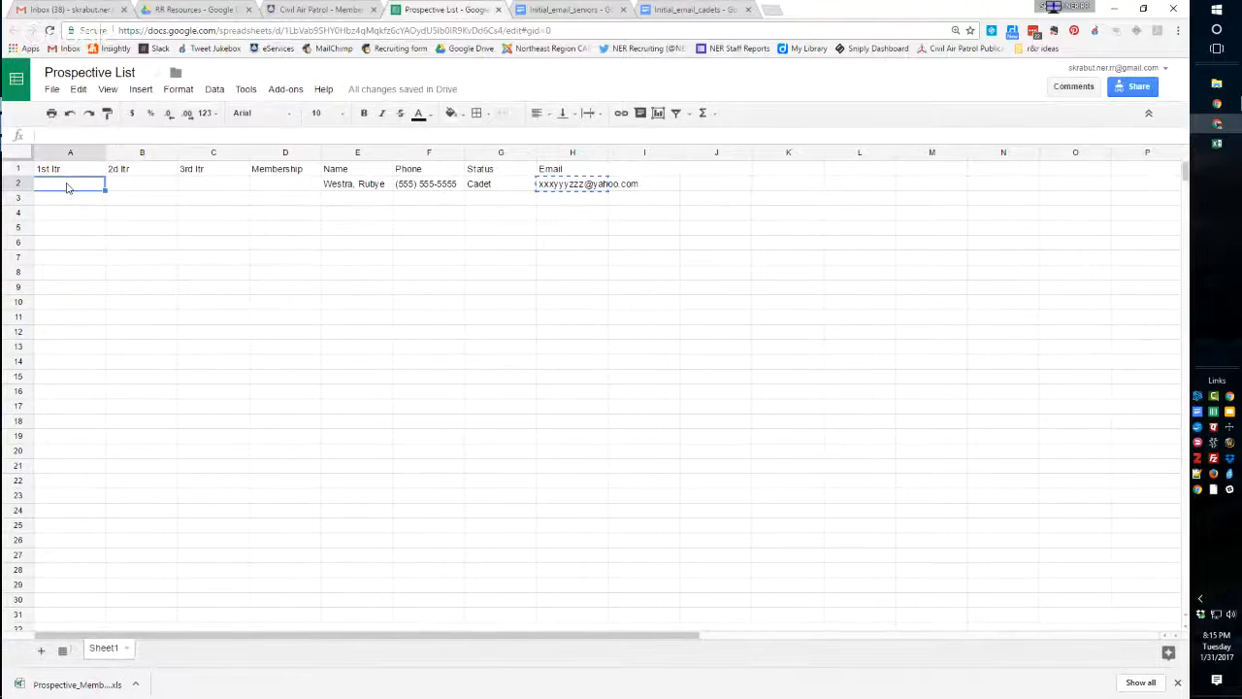
type("31 jan 2017")
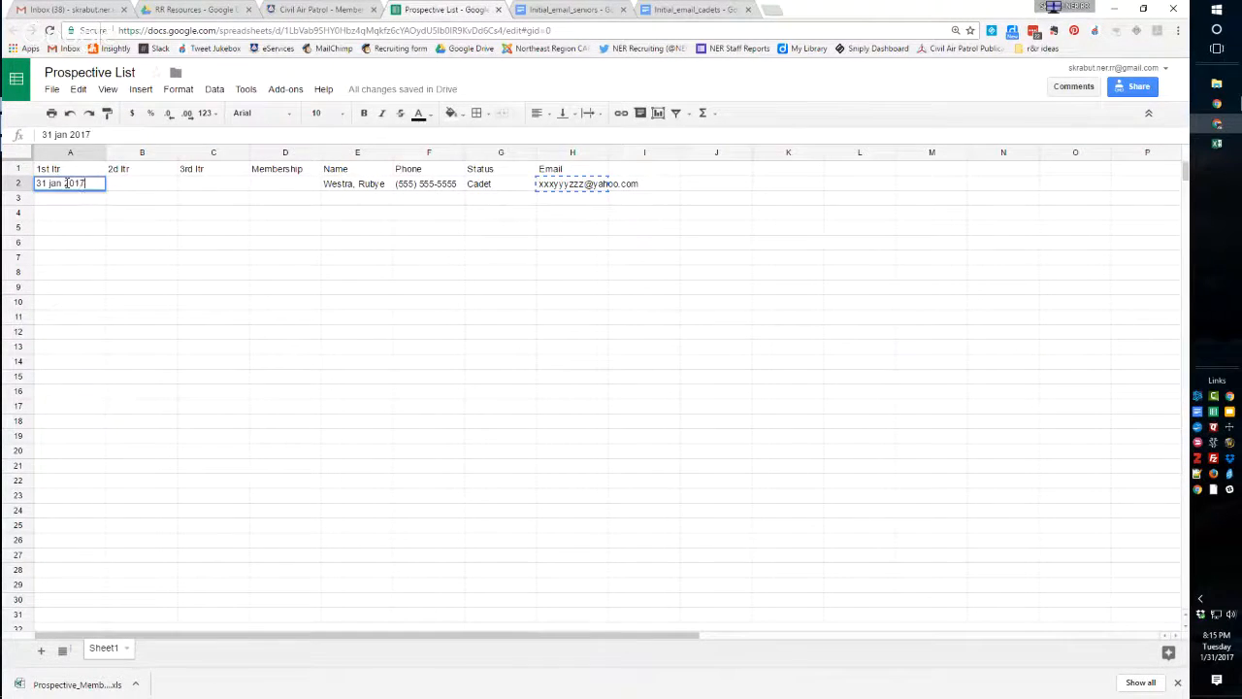
key("Return")
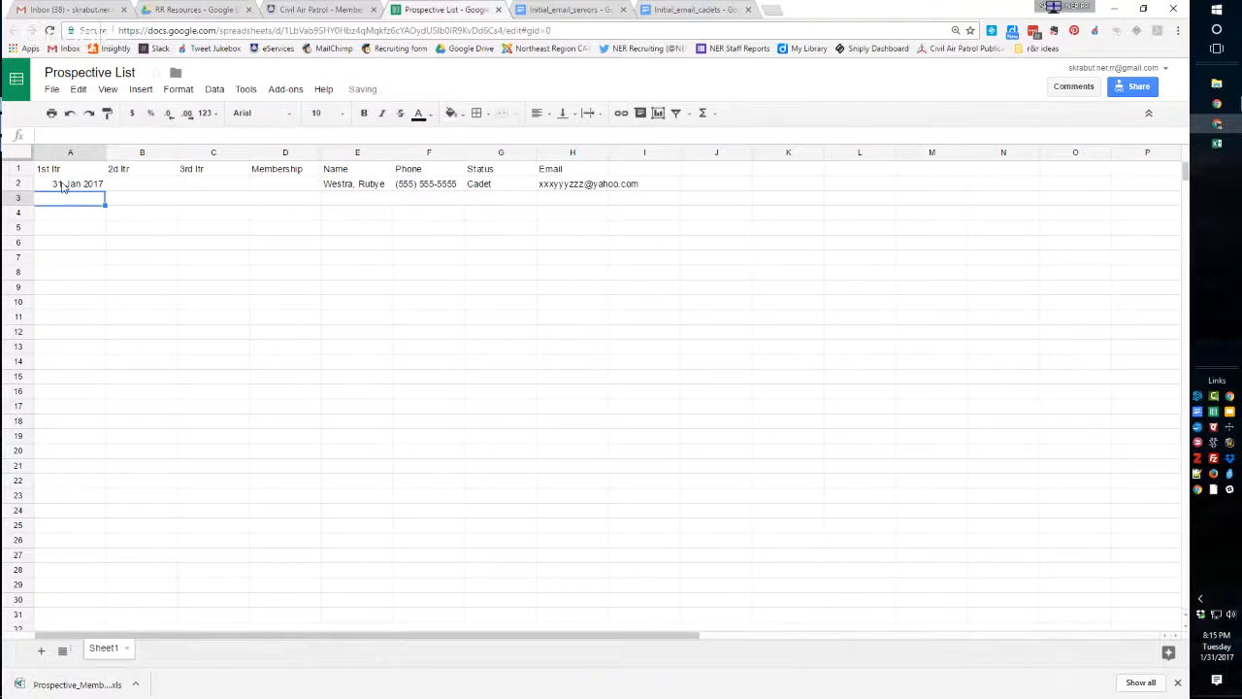
left_click(66, 187)
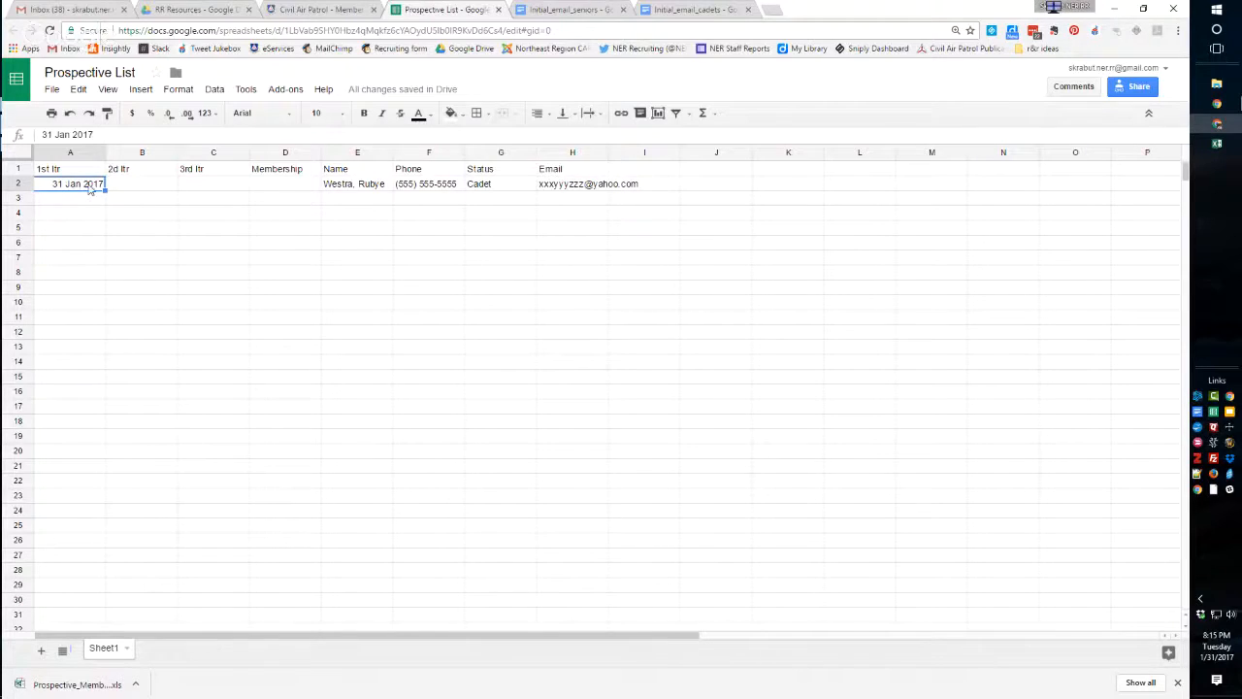
left_click(136, 189)
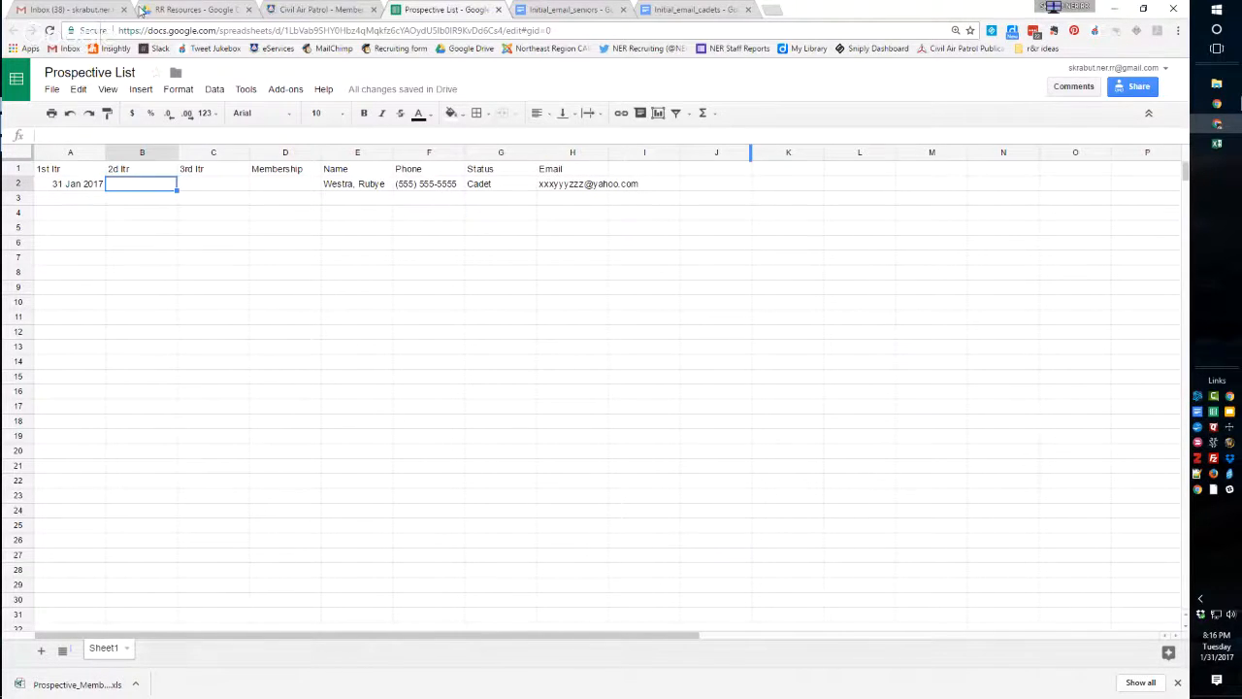
left_click(69, 10)
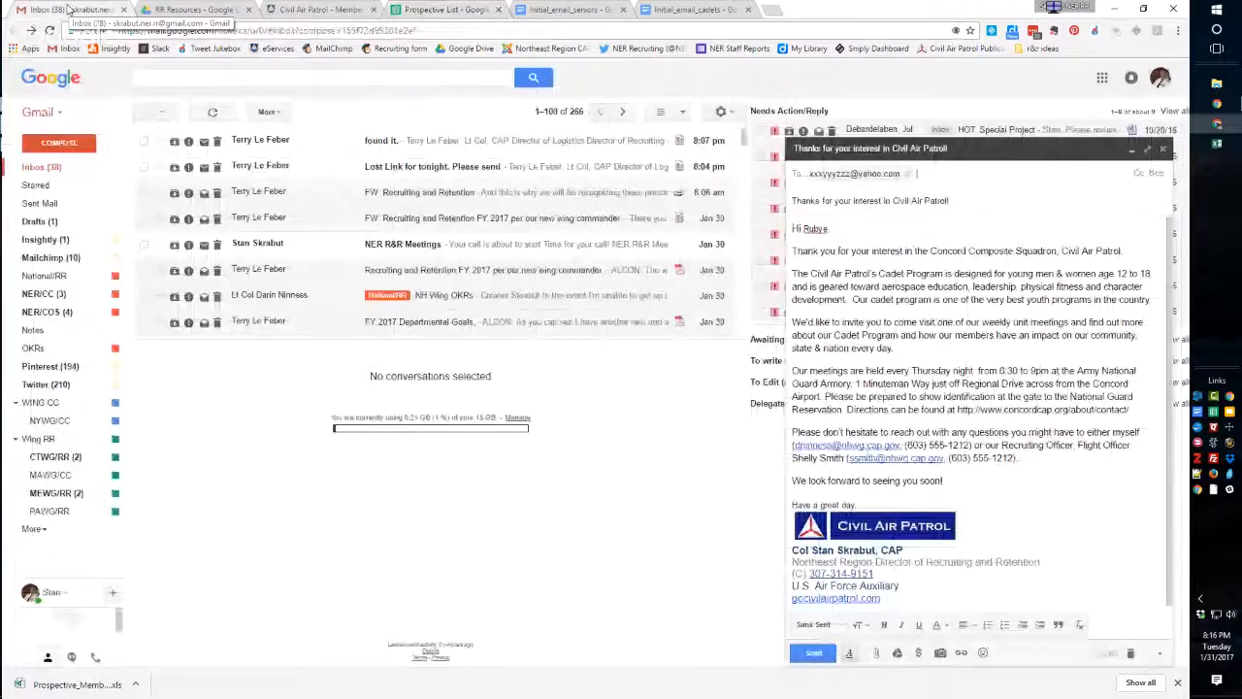
left_click(471, 16)
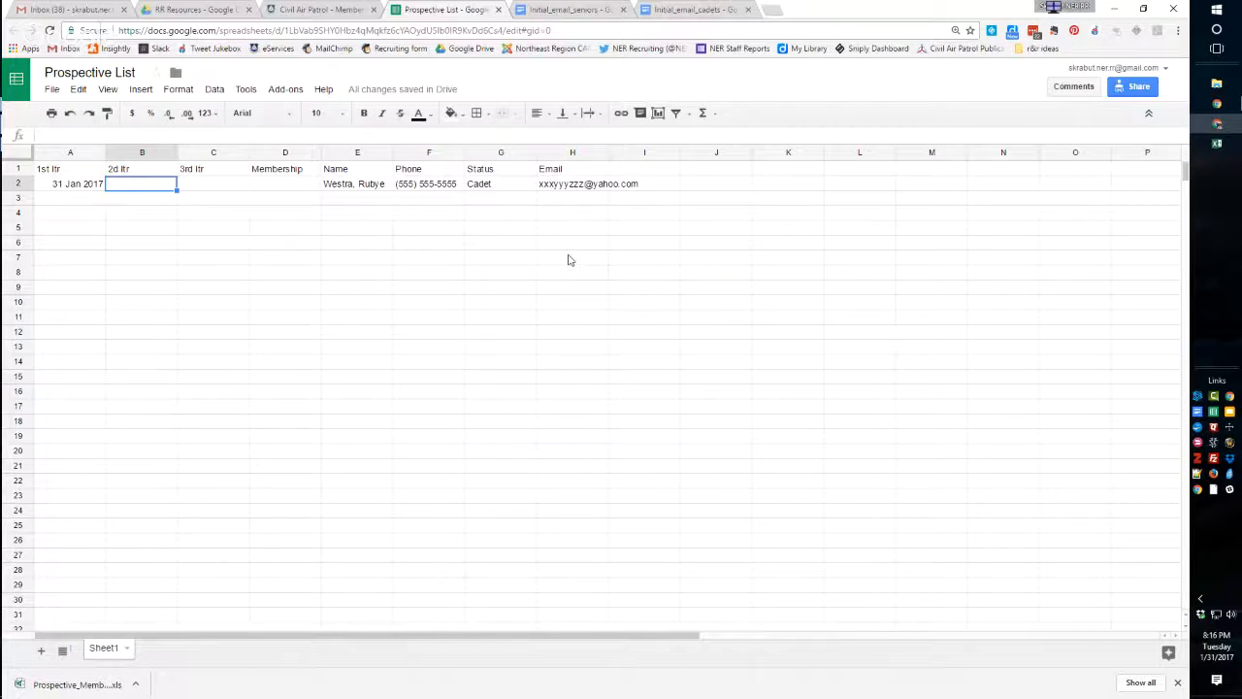
left_click(271, 188)
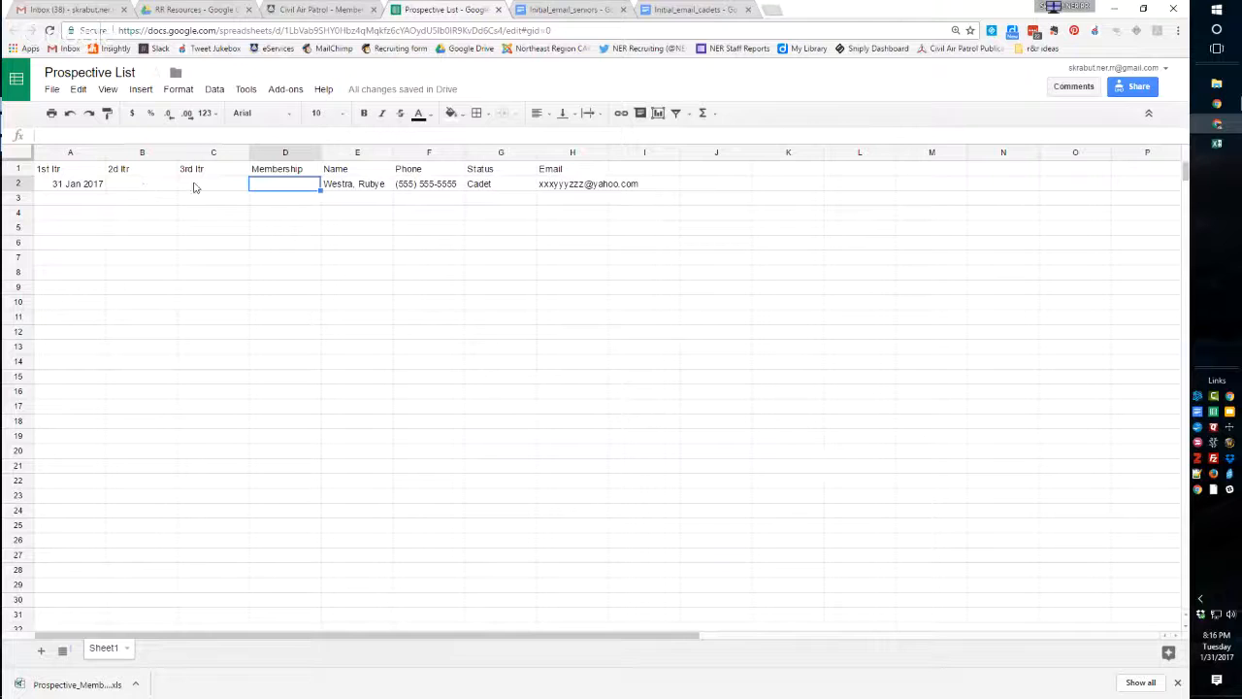
left_click(357, 186)
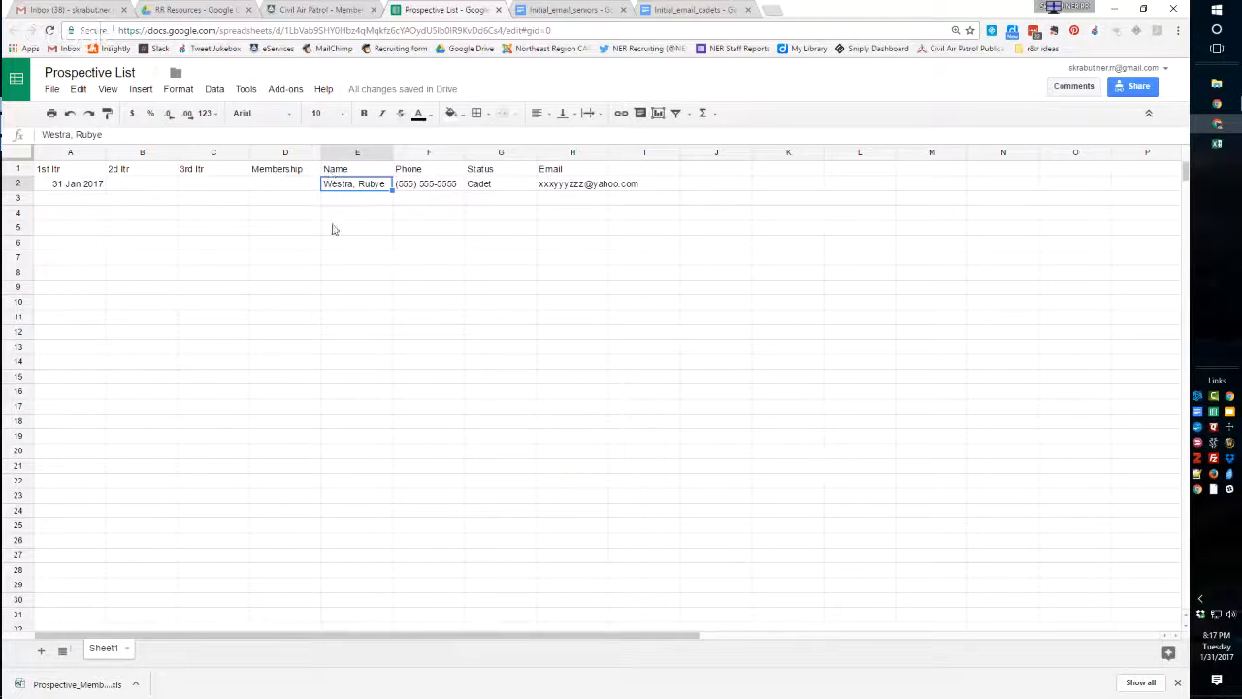
Switch to the Civil Air Patrol eServices site and open the Member Search application from the Administration area.
left_click(349, 9)
left_click(984, 77)
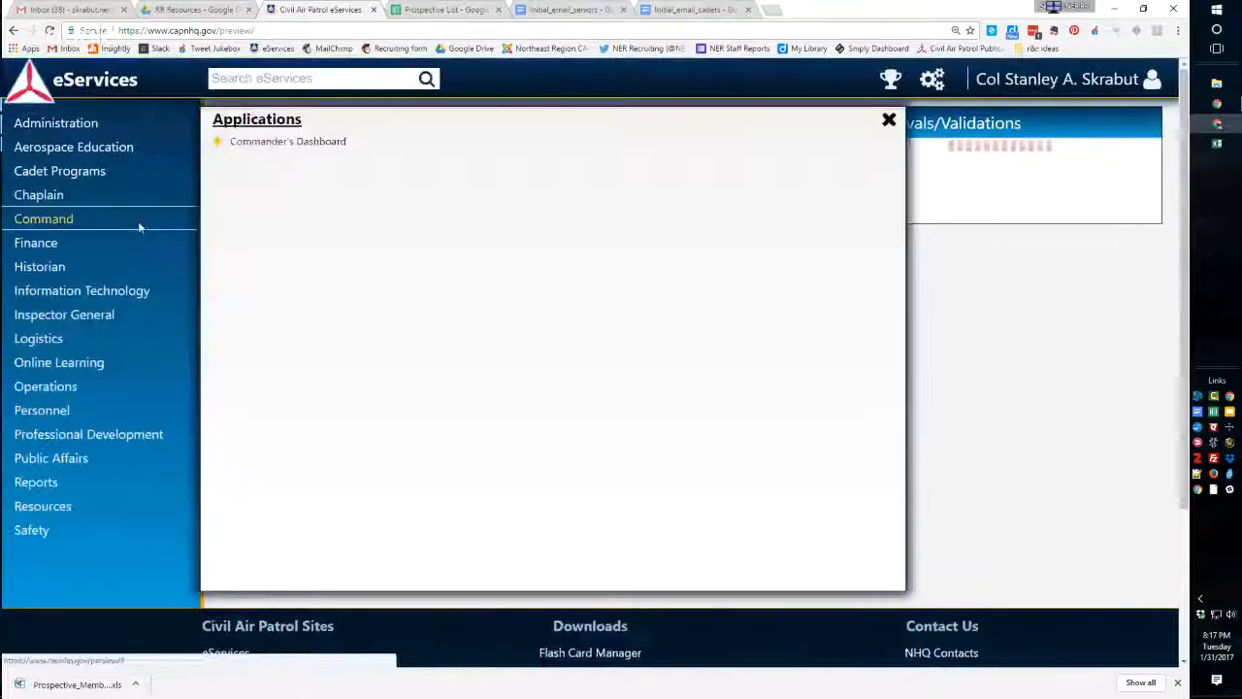
mouse_move(55, 464)
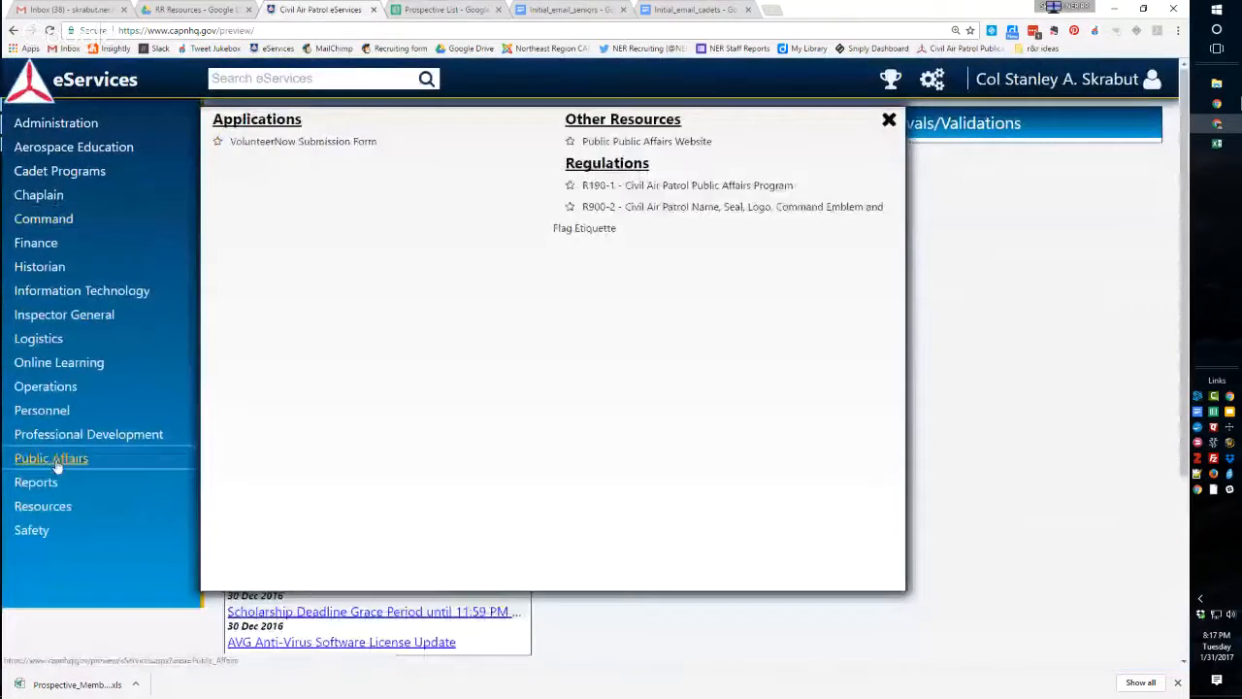
mouse_move(43, 484)
mouse_move(85, 125)
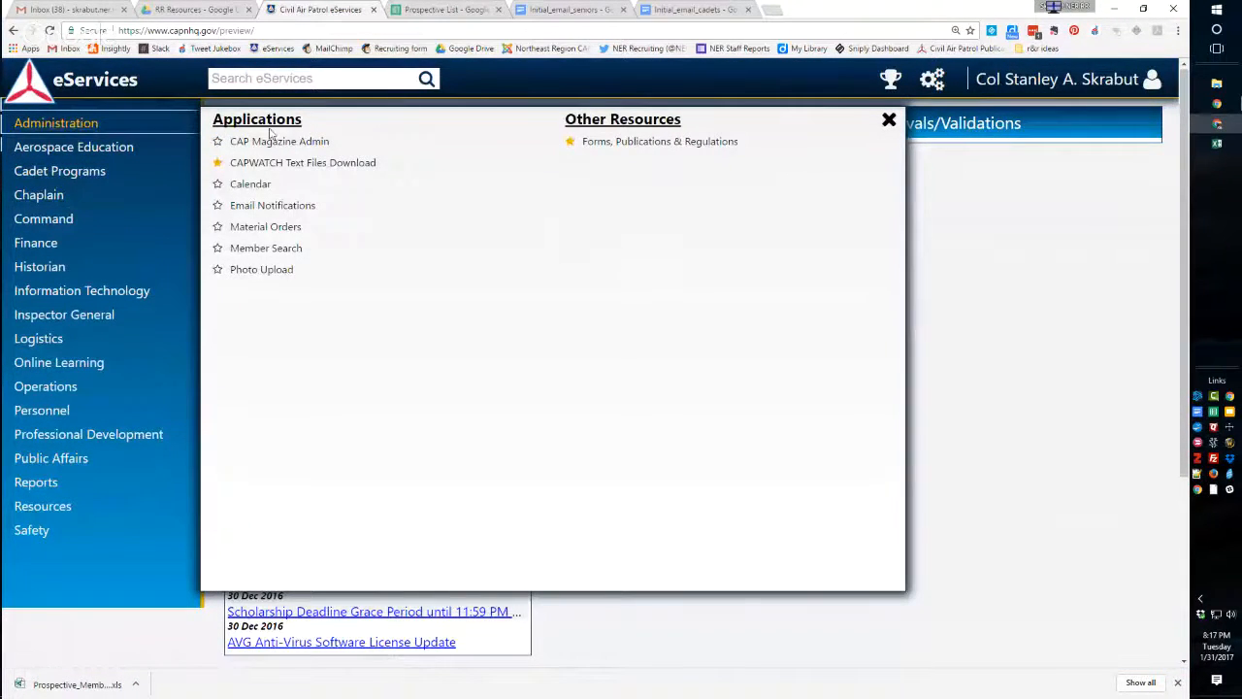
left_click(260, 252)
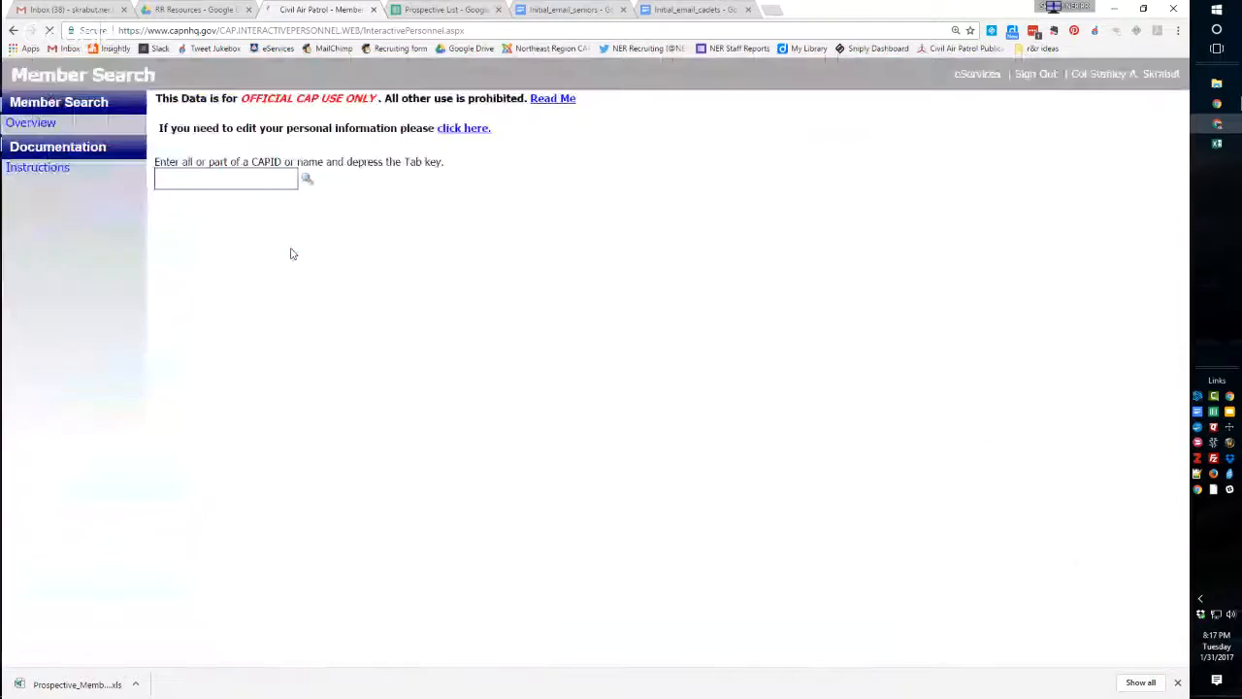
Search the member records by the member's last name and highlight the full name in the member details.
left_click(223, 185)
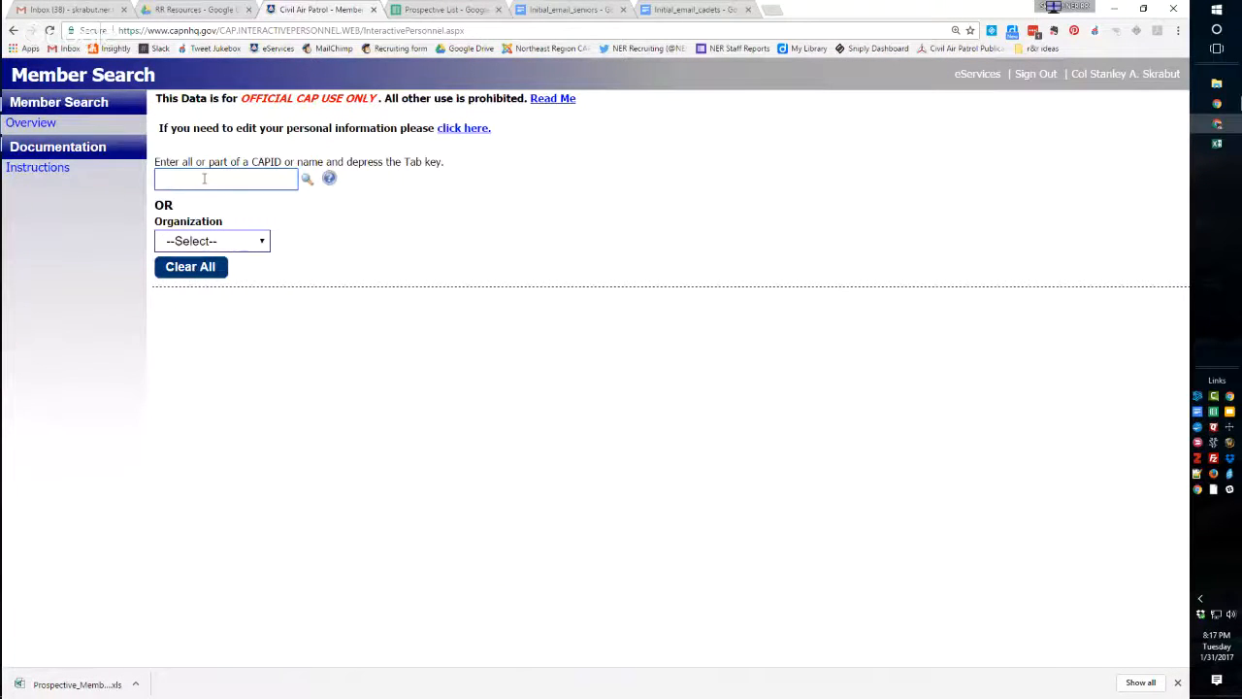
type("ninness")
left_click(306, 178)
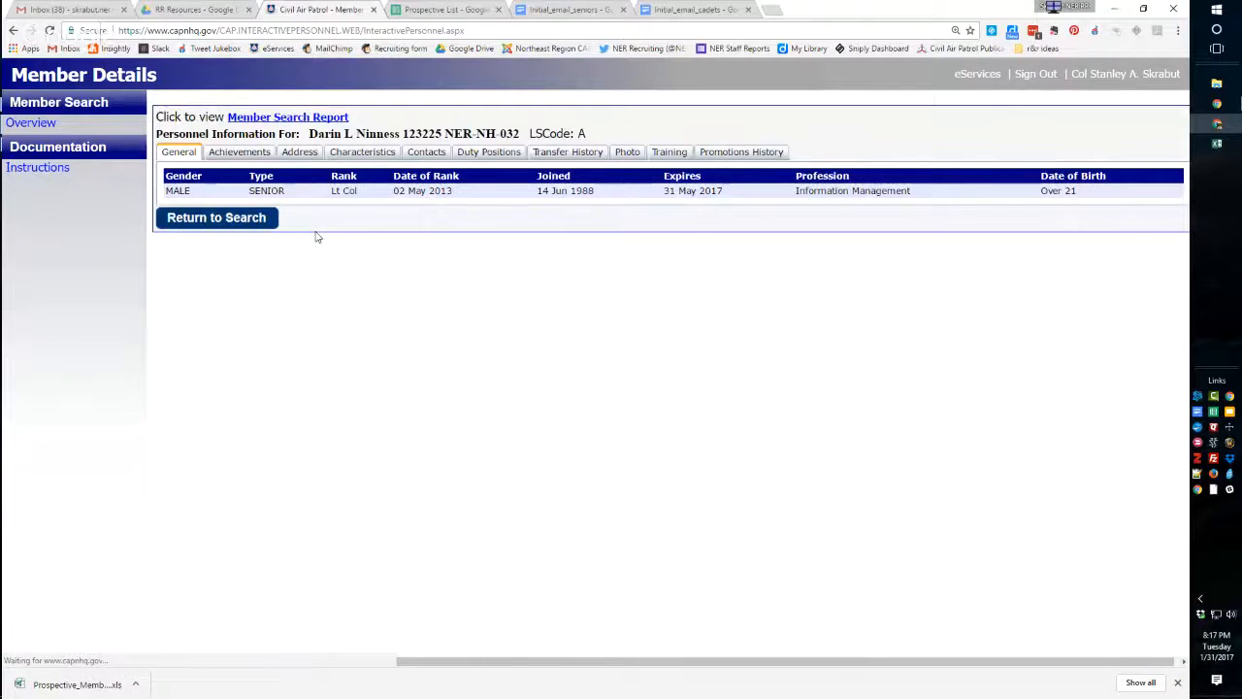
left_click_drag(308, 134, 398, 133)
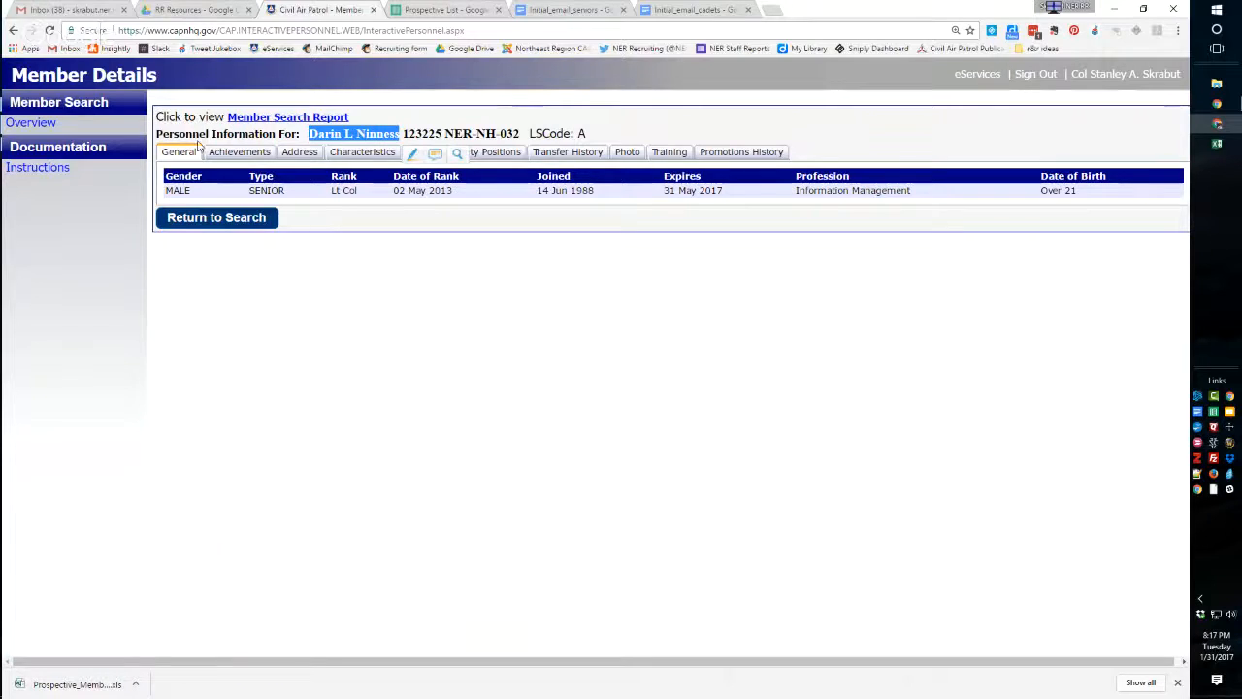
Mark the prospect as a member with an x in Membership cell D2 of the Prospective List.
left_click(427, 10)
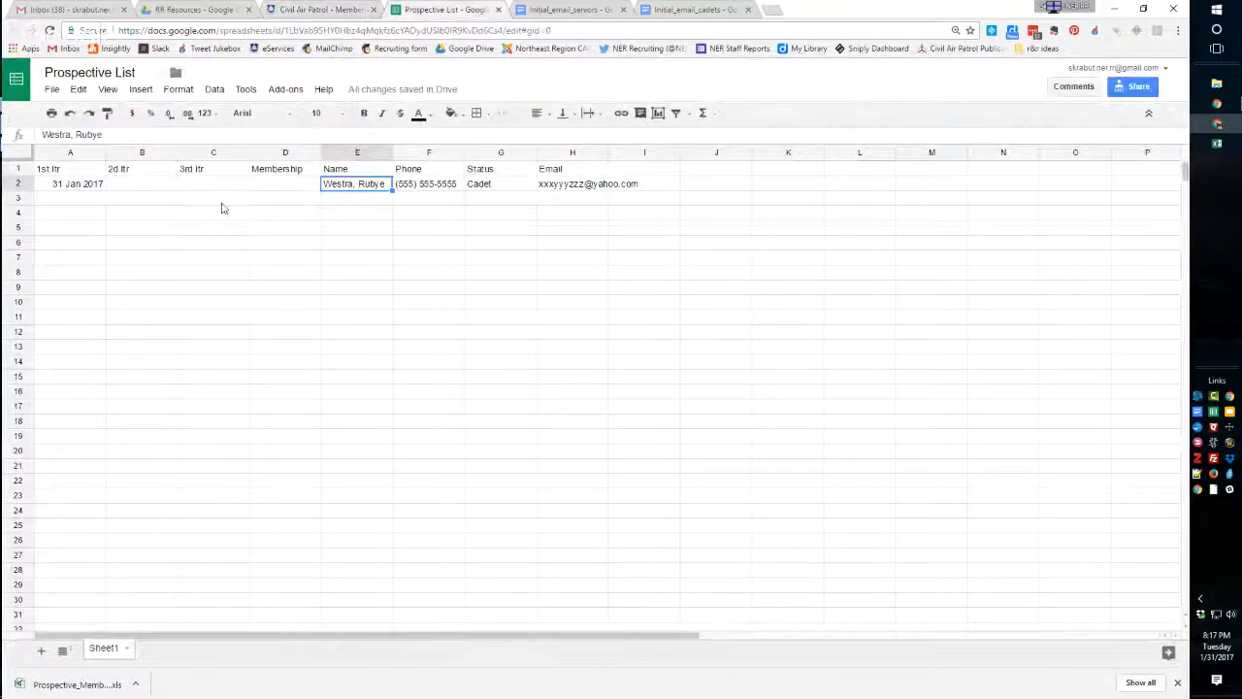
left_click(278, 187)
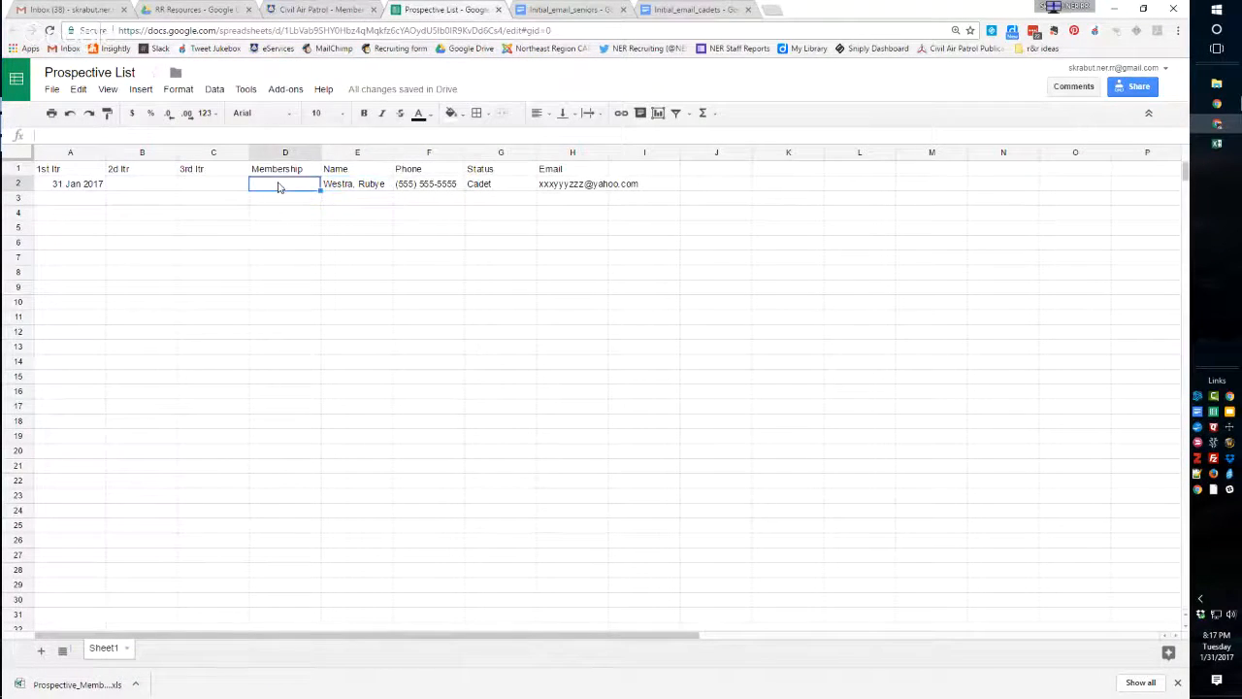
type("x")
left_click(277, 215)
left_click(275, 187)
Insert a column before the Name column and enter Welcome as its header in cell E1.
left_click(343, 153)
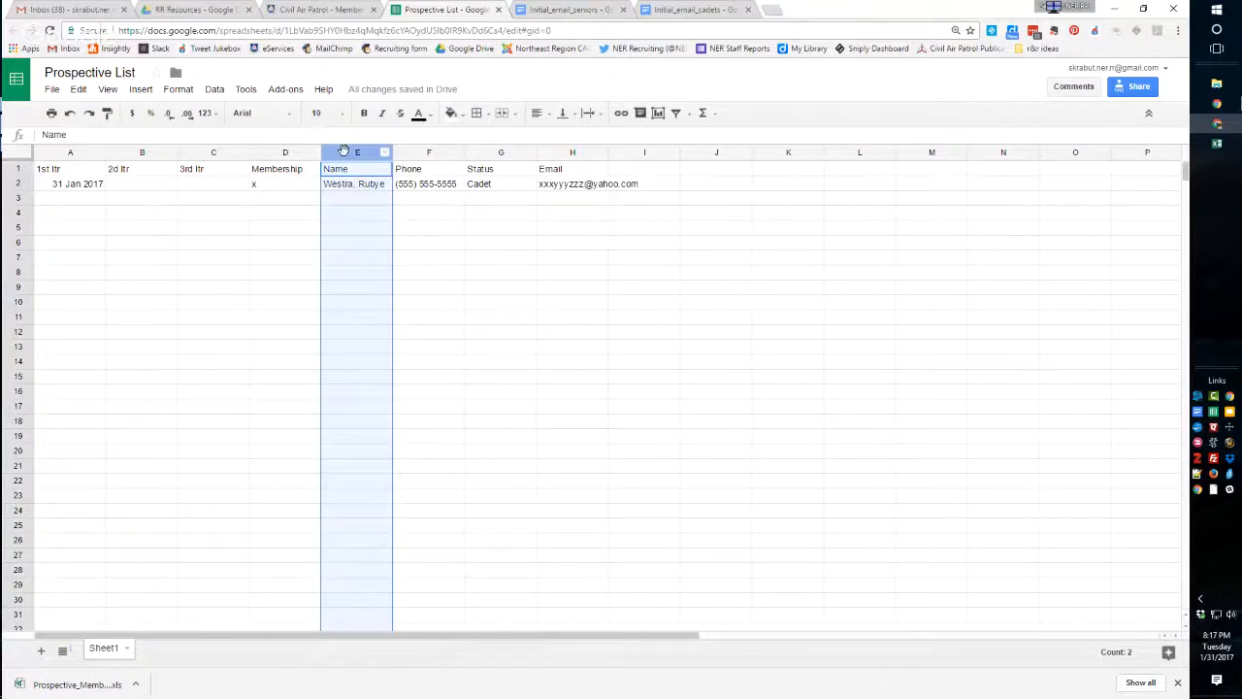
right_click(344, 154)
left_click(380, 250)
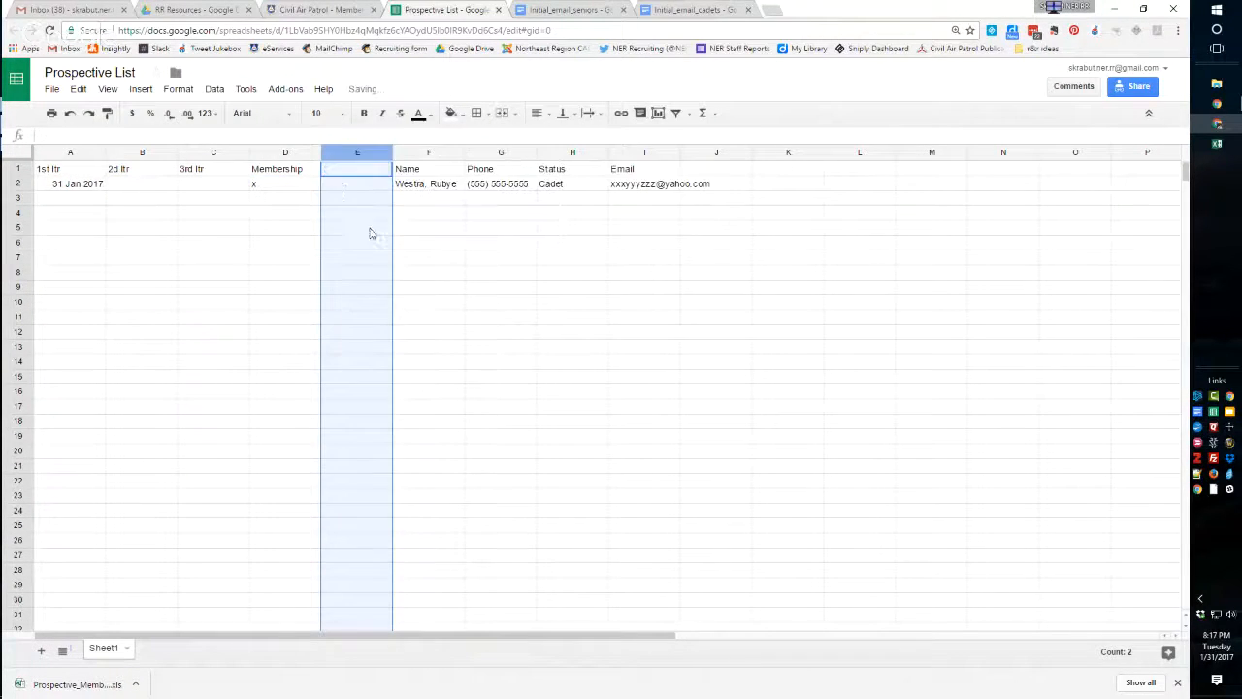
left_click(337, 172)
type("Welcome")
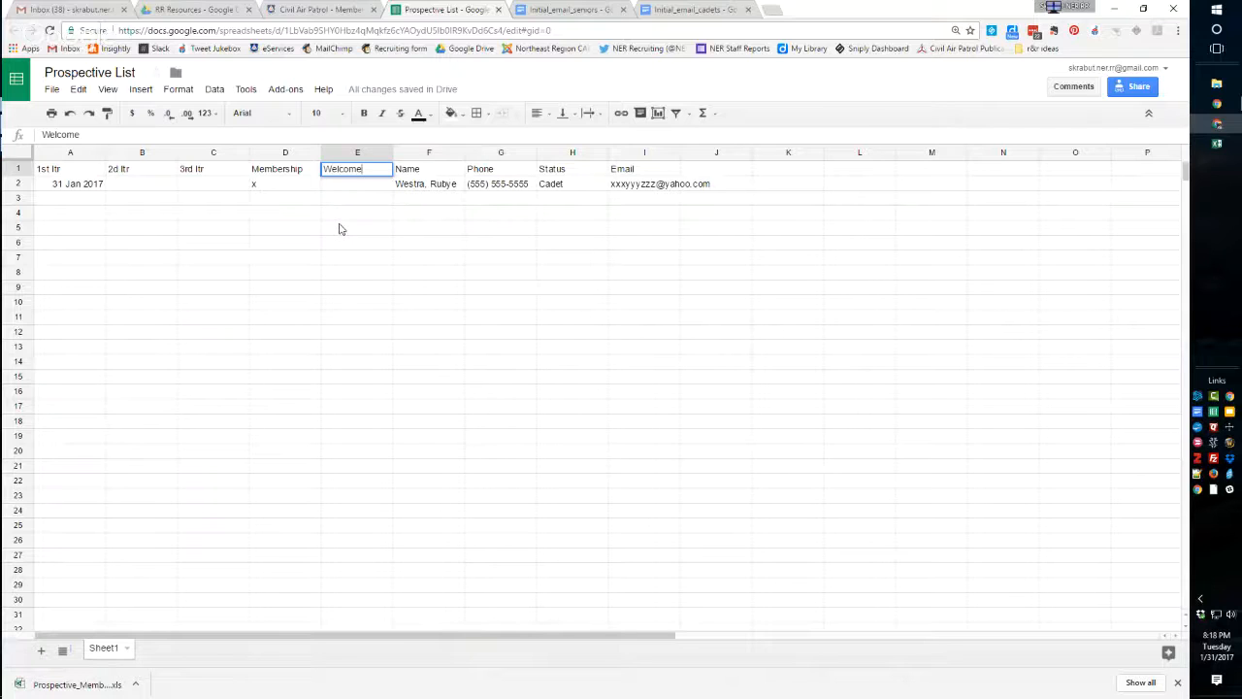
Open the Initial_email_cadets document, enlarge the page, and examine the greeting and the squadron name in the opening line.
left_click(700, 12)
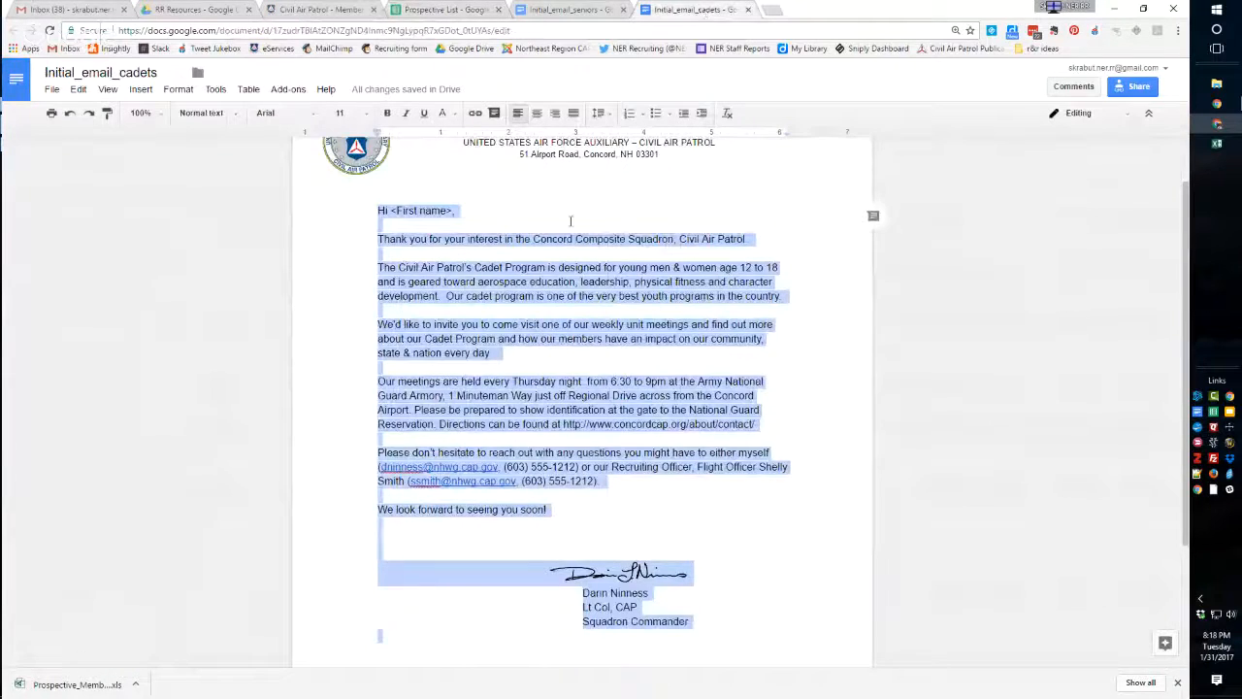
left_click(570, 221)
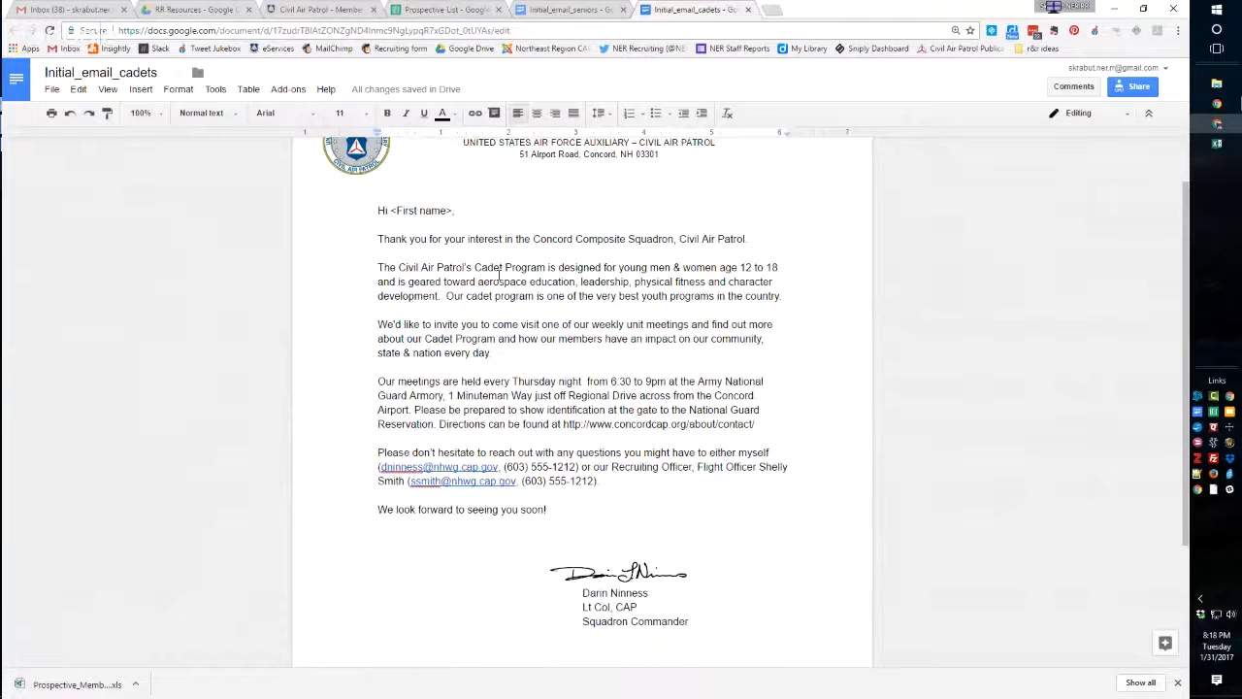
key("ctrl+plus")
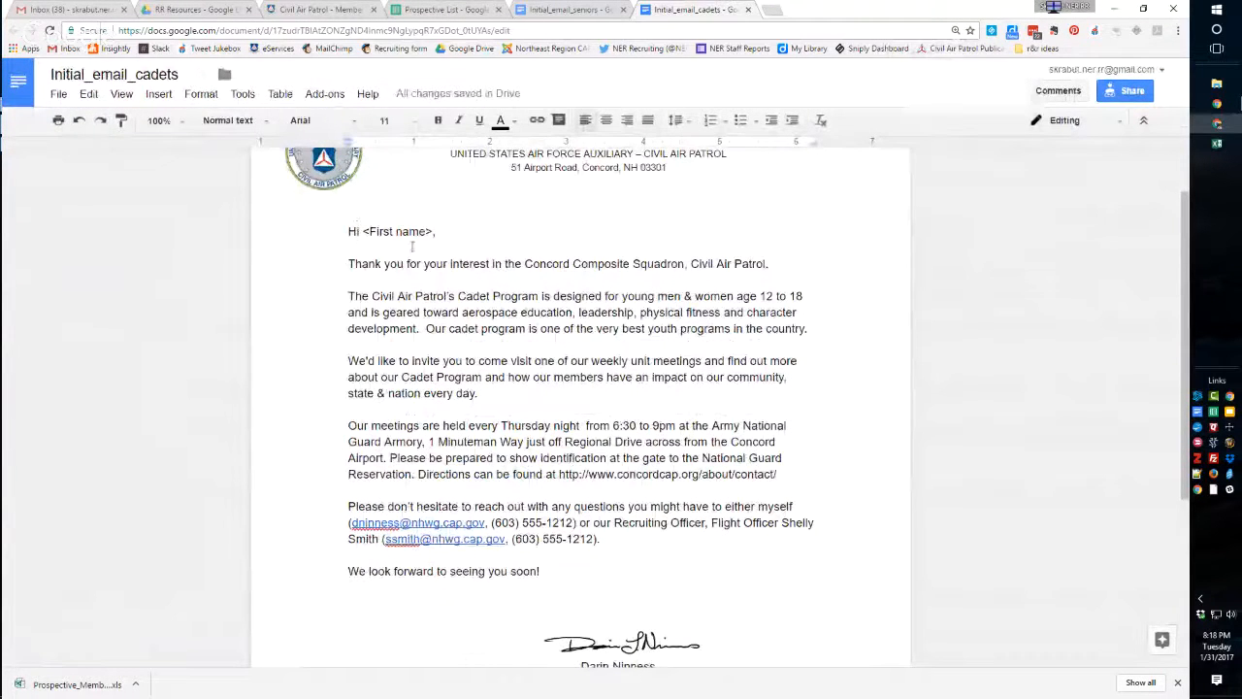
scroll(536, 293, "up", 1)
scroll(536, 293, "down", 2)
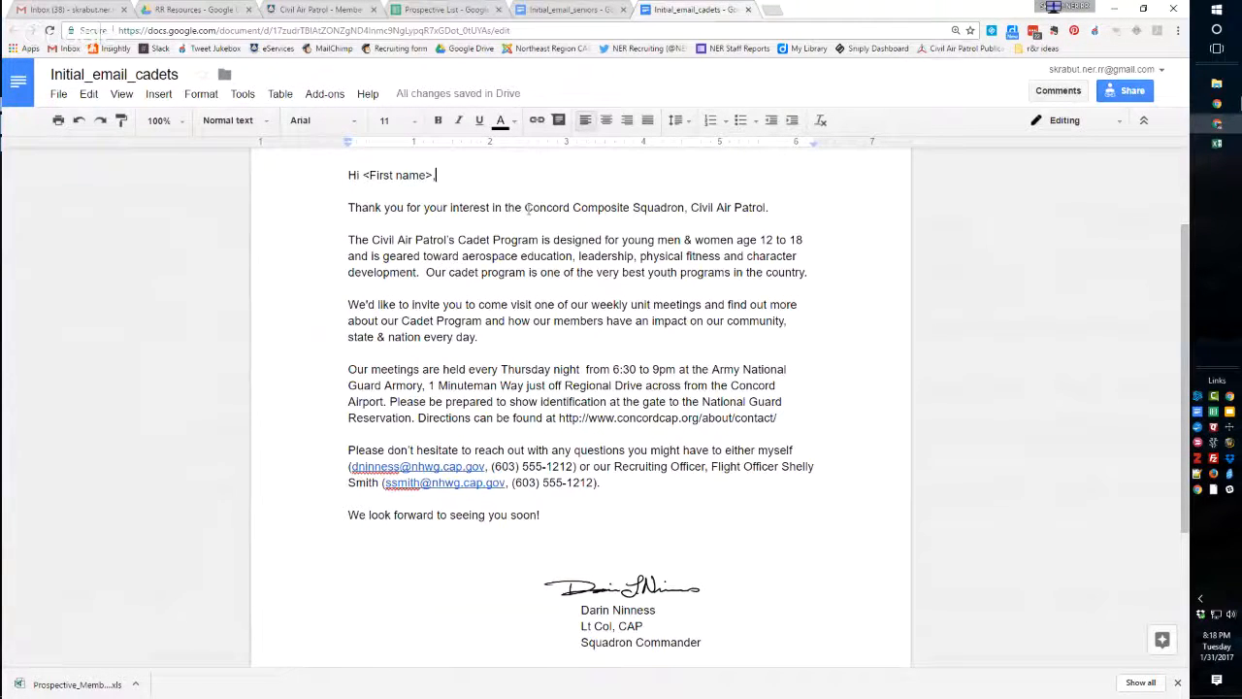
left_click_drag(525, 208, 768, 209)
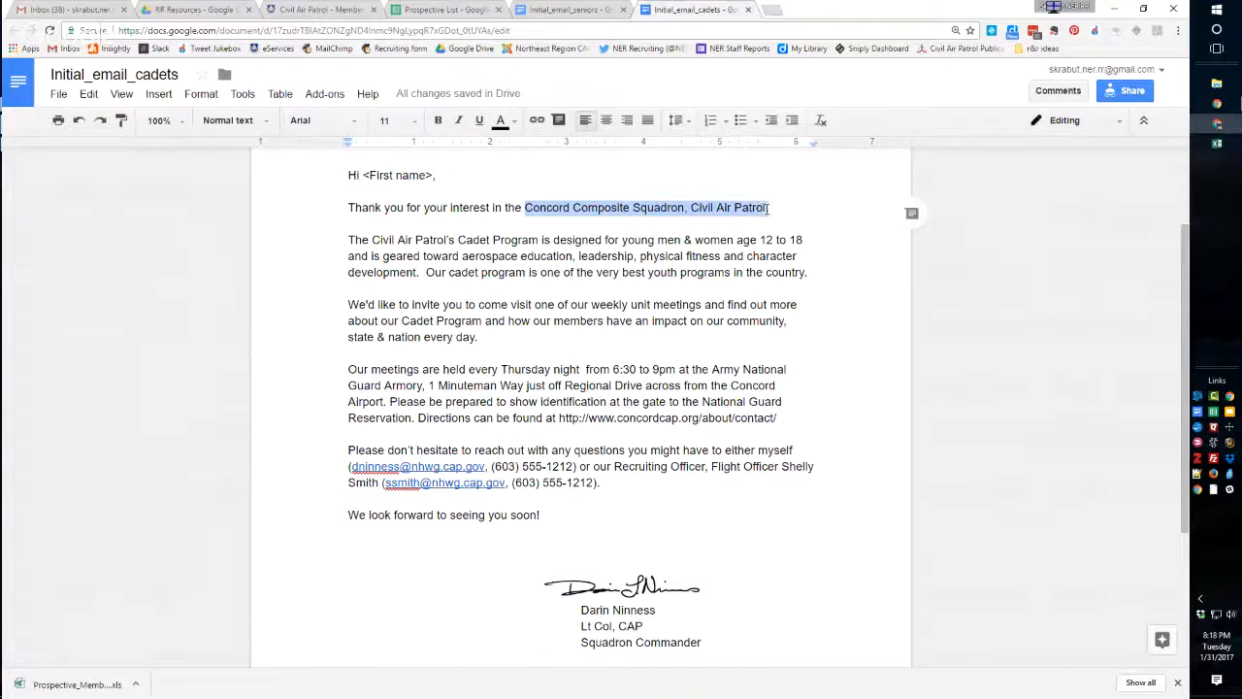
left_click(502, 212)
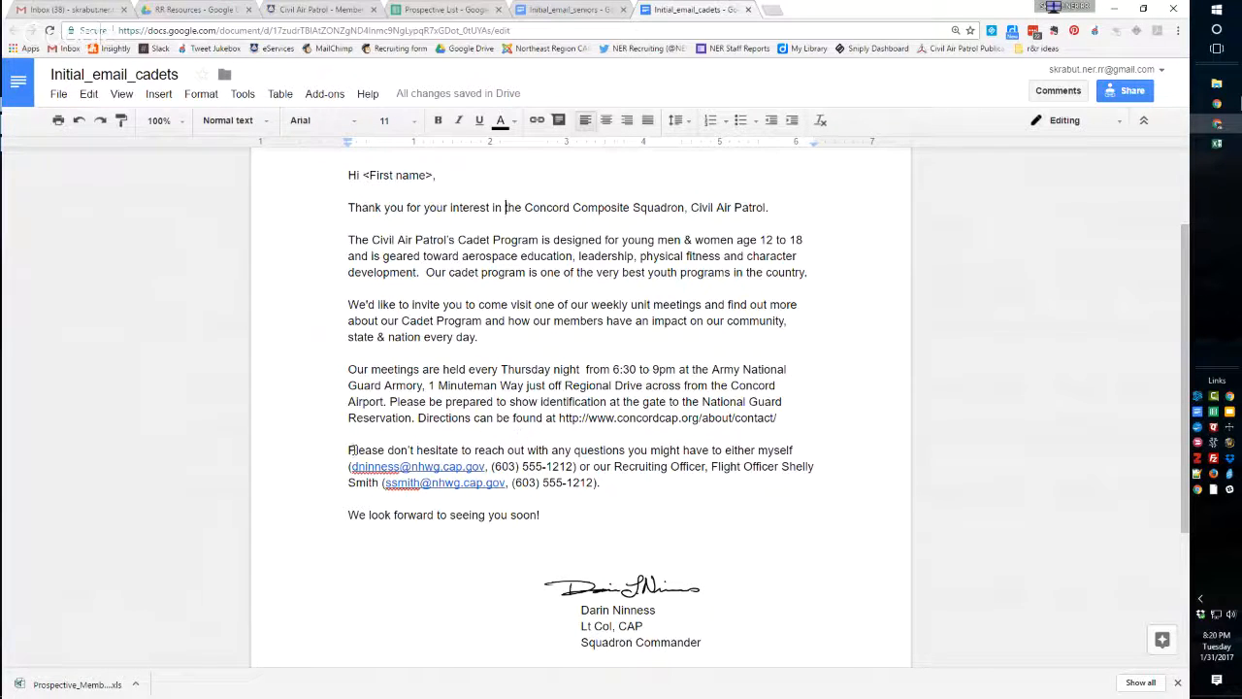
Add an empty paragraph after the contact-information paragraph in the Initial_email_cadets letter.
left_click_drag(347, 450, 793, 452)
left_click(493, 450)
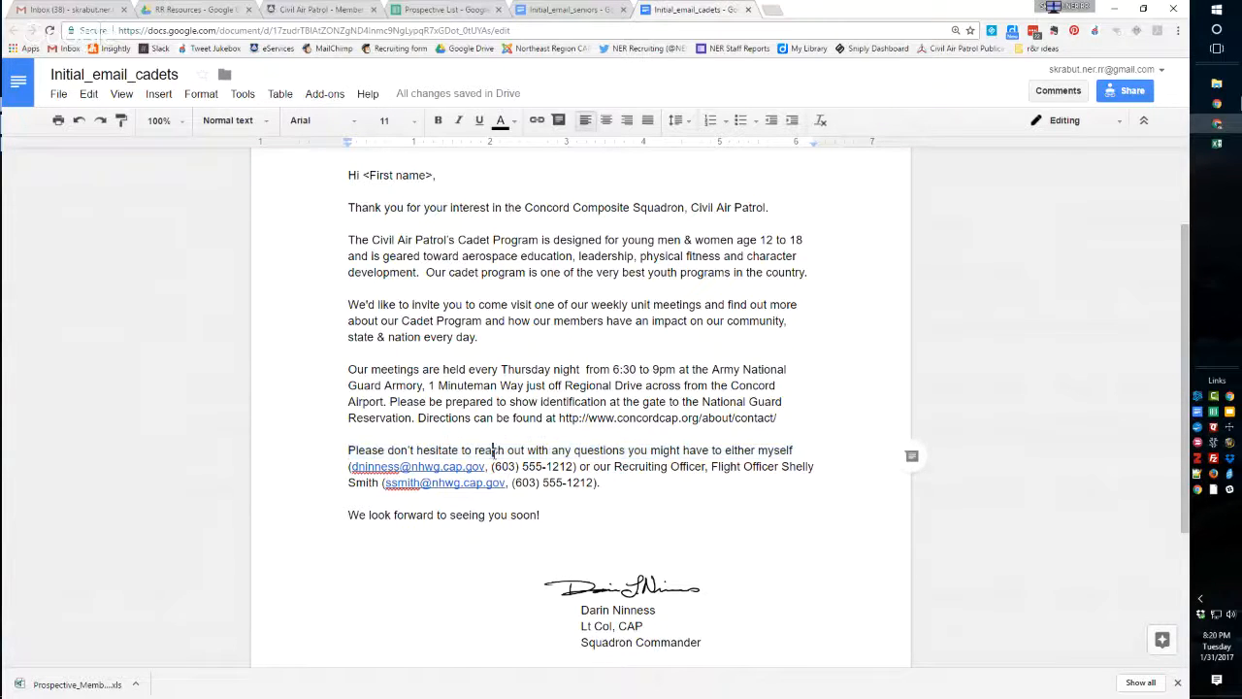
left_click_drag(347, 451, 612, 483)
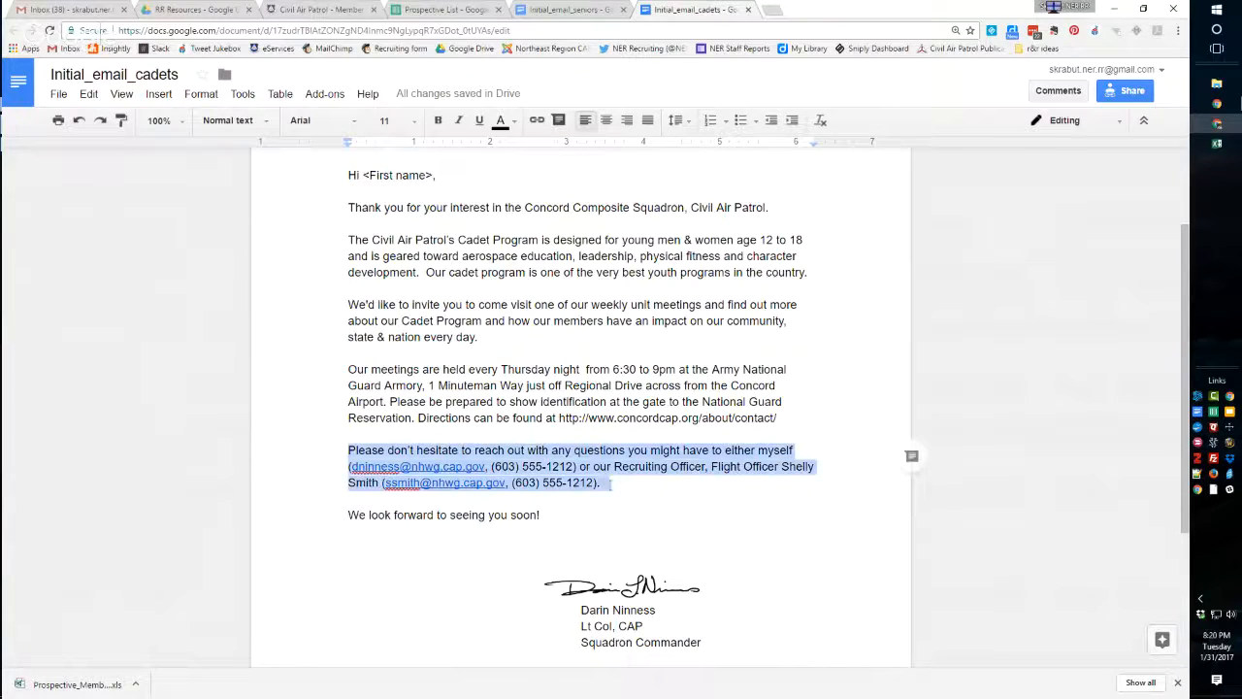
left_click(612, 481)
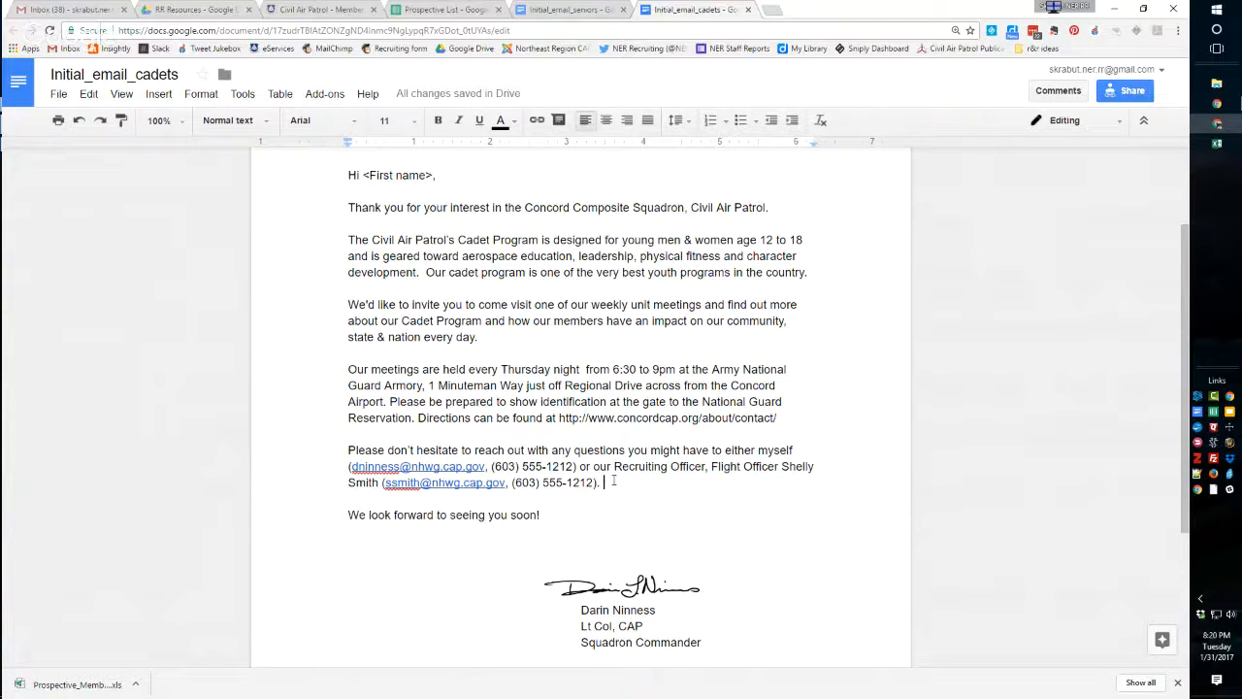
key("Return")
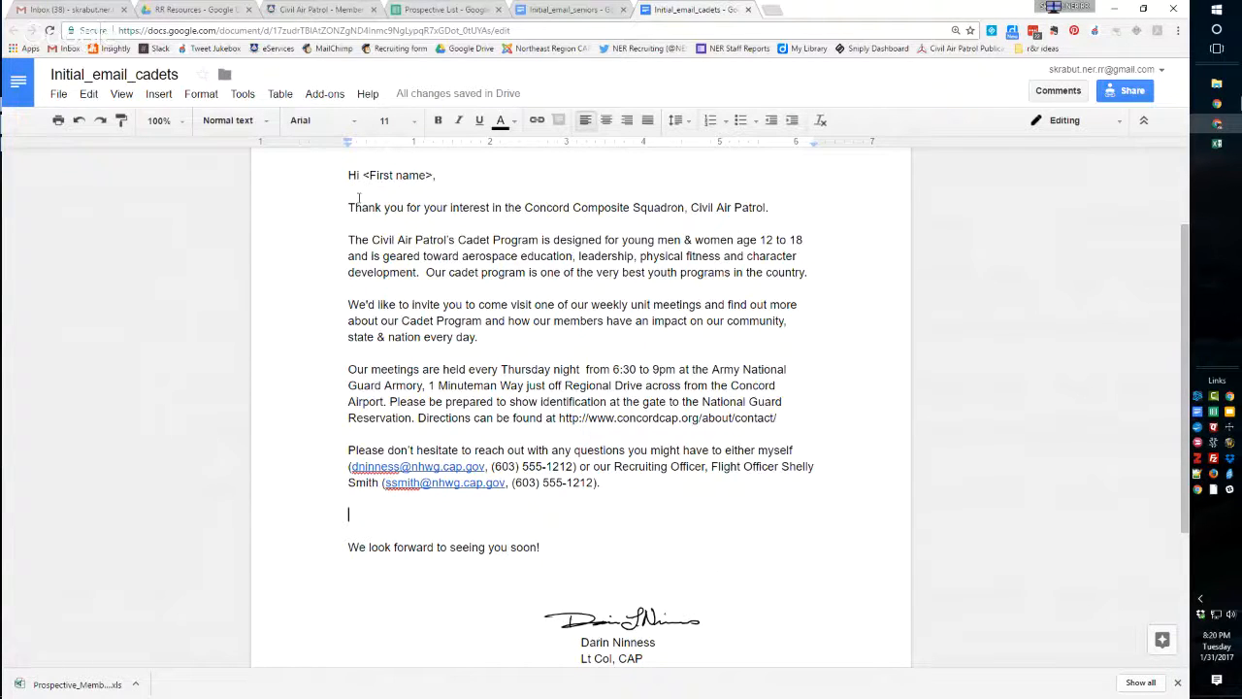
Examine the layout of the cadet letter from the letterhead and greeting down to the signature block.
left_click_drag(346, 174, 375, 253)
left_click(341, 283)
scroll(340, 398, "down", 2)
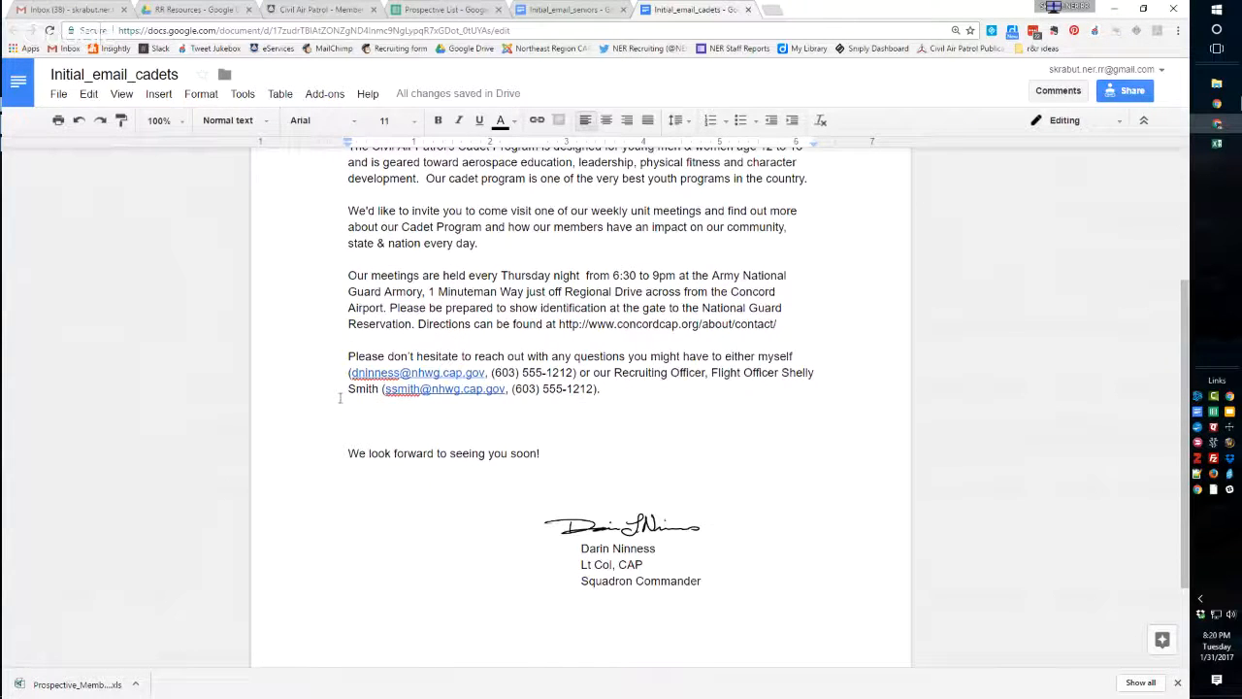
scroll(340, 398, "up", 3)
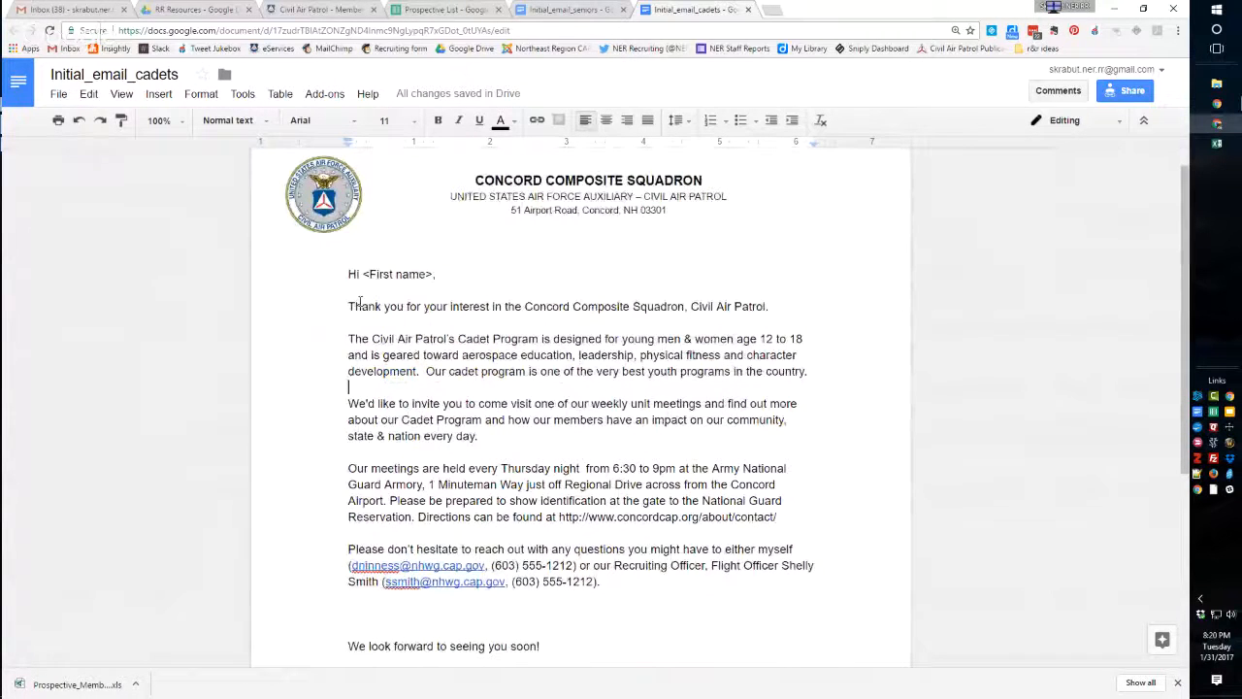
Return to the Prospective List and complete the Welcome header entry in cell E1.
left_click(441, 10)
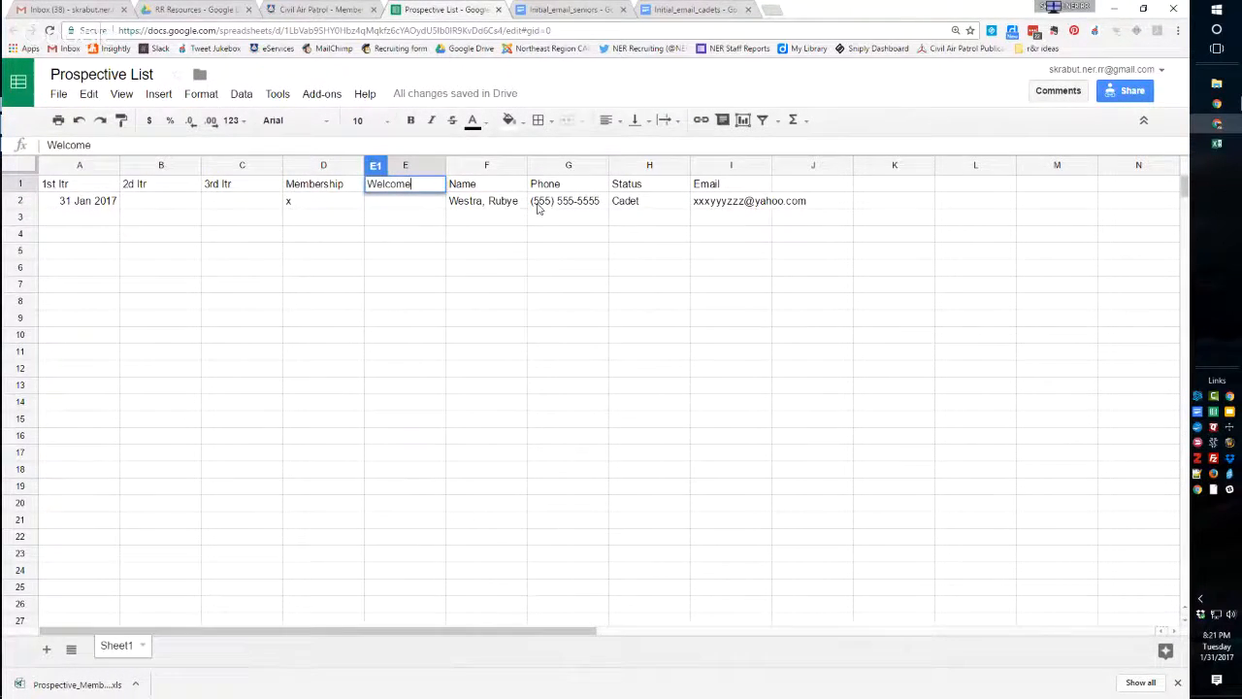
key("Return")
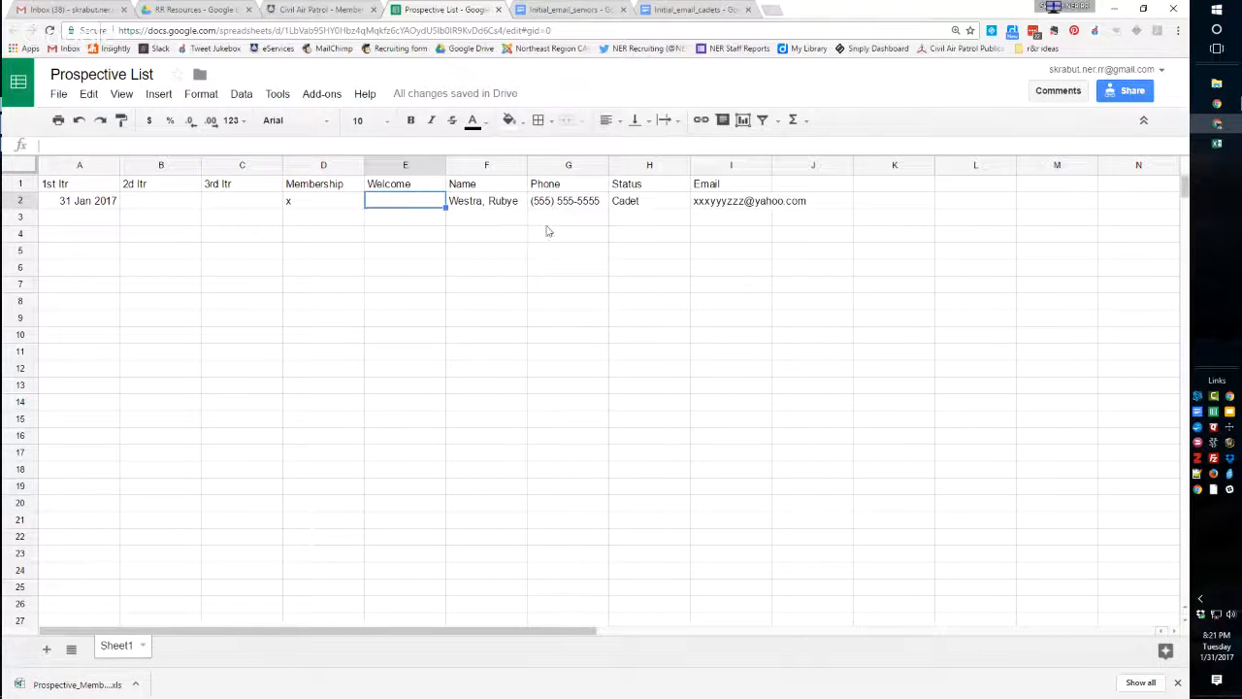
Switch to the other Chrome window showing YouTube live events and open Google Drive in a new tab there.
left_click(1113, 10)
left_click(1217, 104)
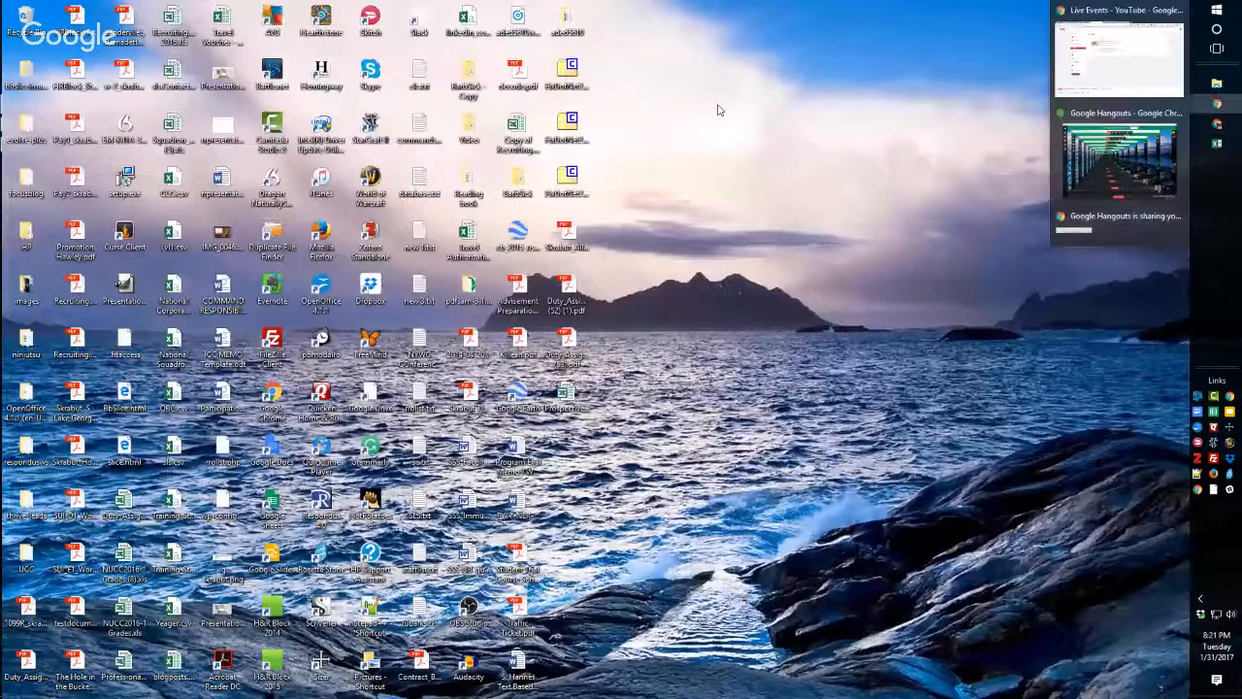
left_click(1107, 13)
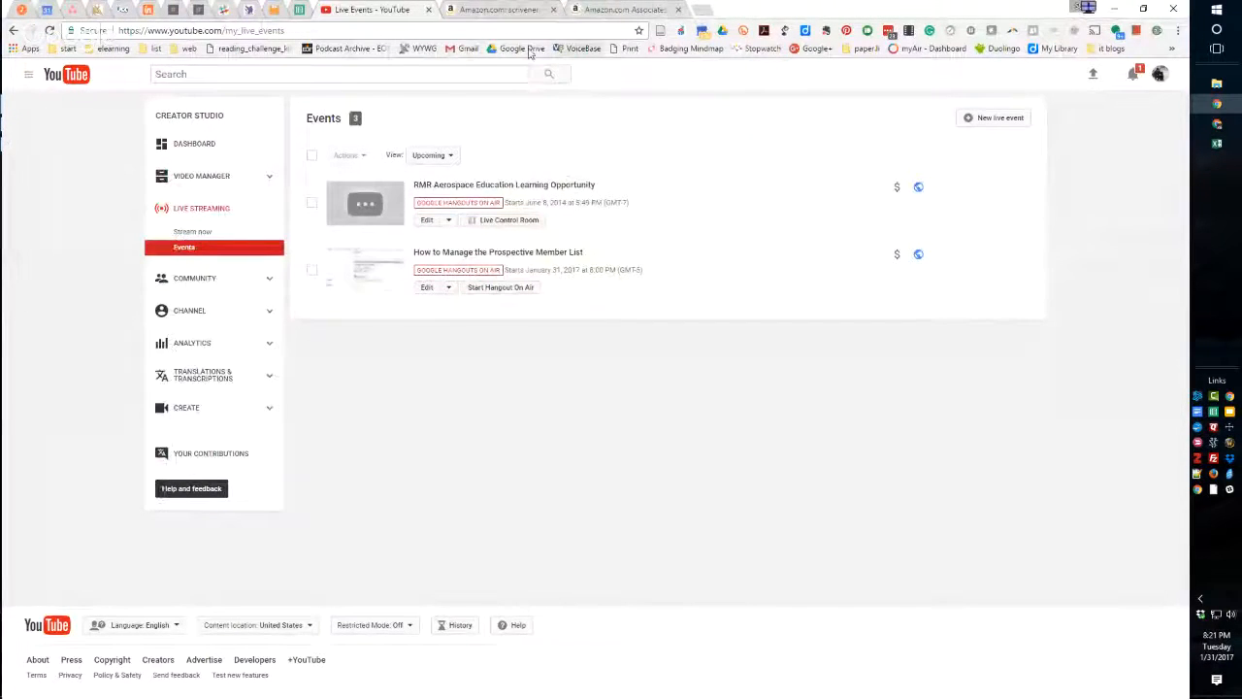
middle_click(515, 49)
left_click(735, 12)
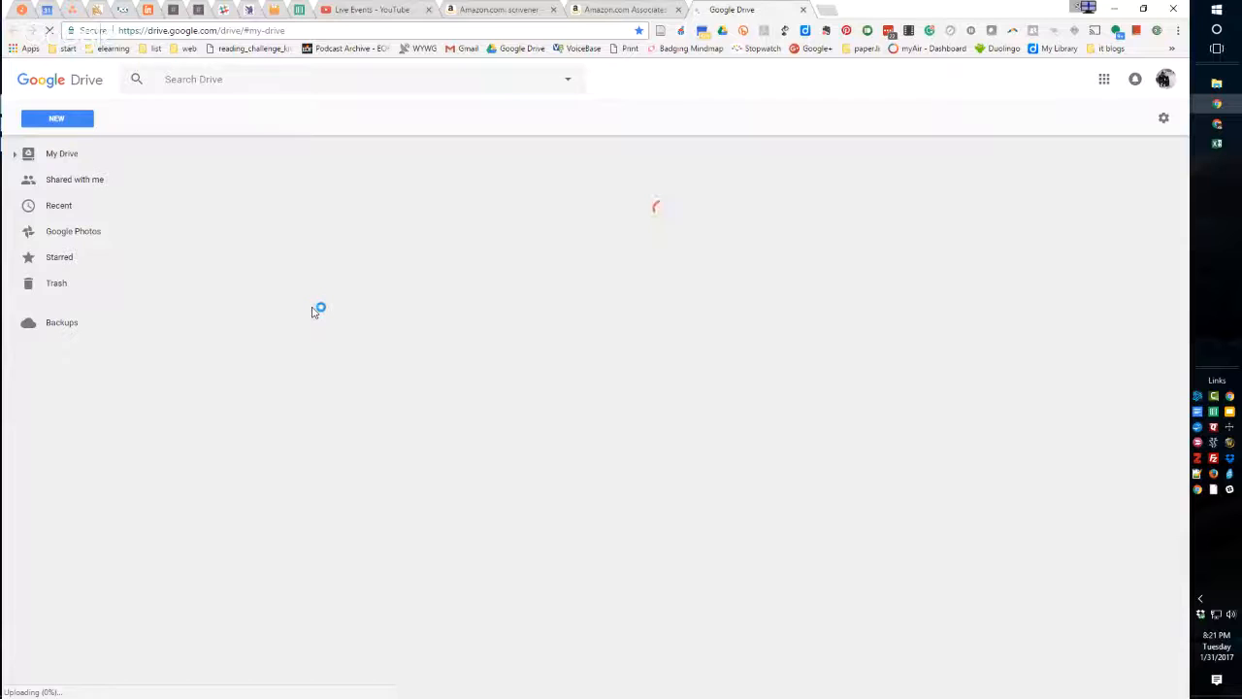
Open the 1st Letters folder inside JCCTEI, 30-Distance Learning, 30.70 Online Prospects.
scroll(313, 312, "down", 6)
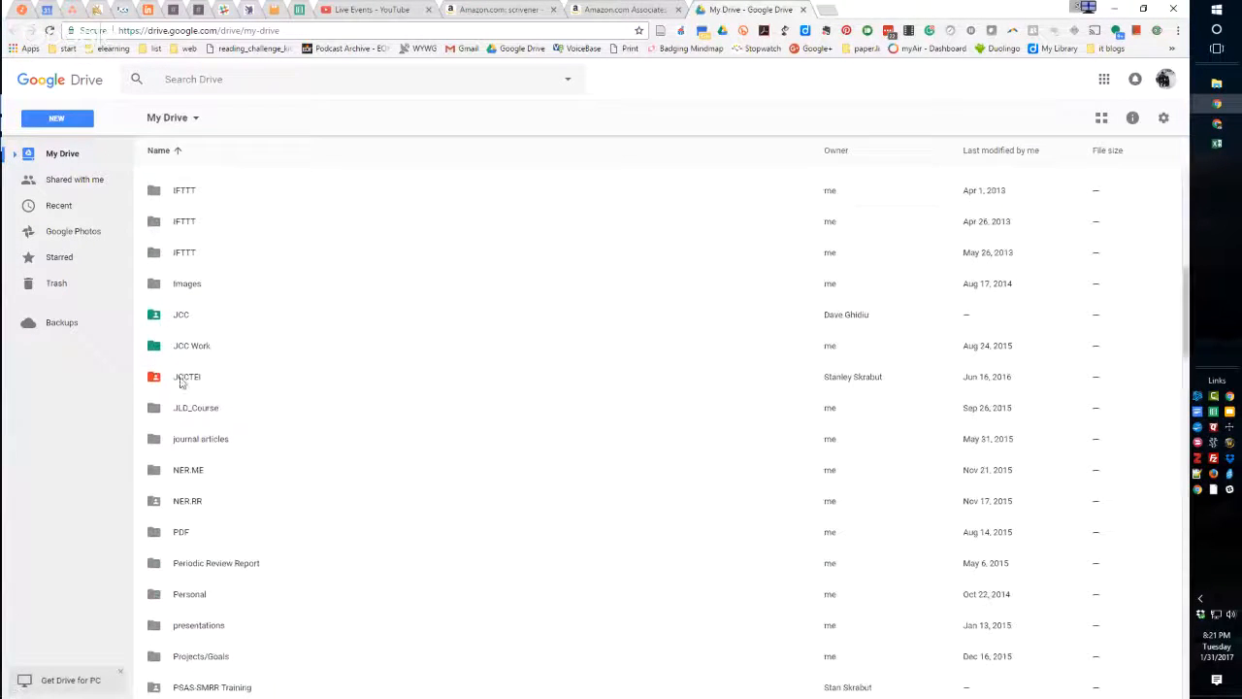
double_click(183, 380)
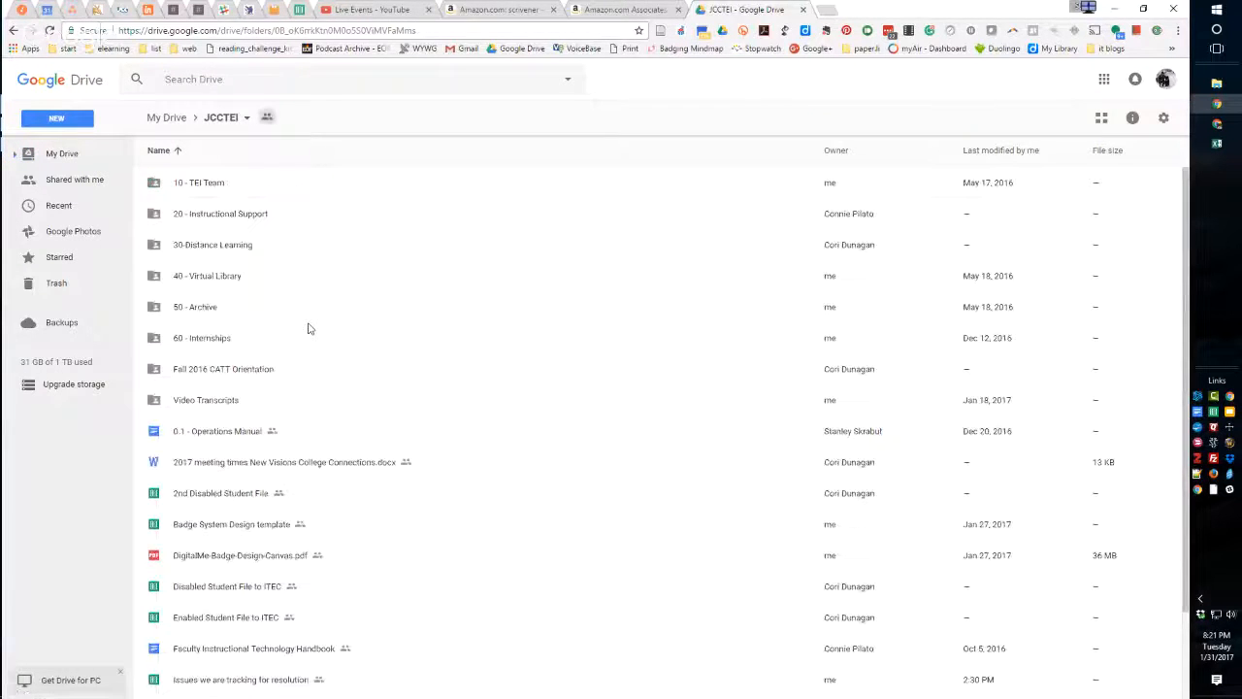
double_click(214, 244)
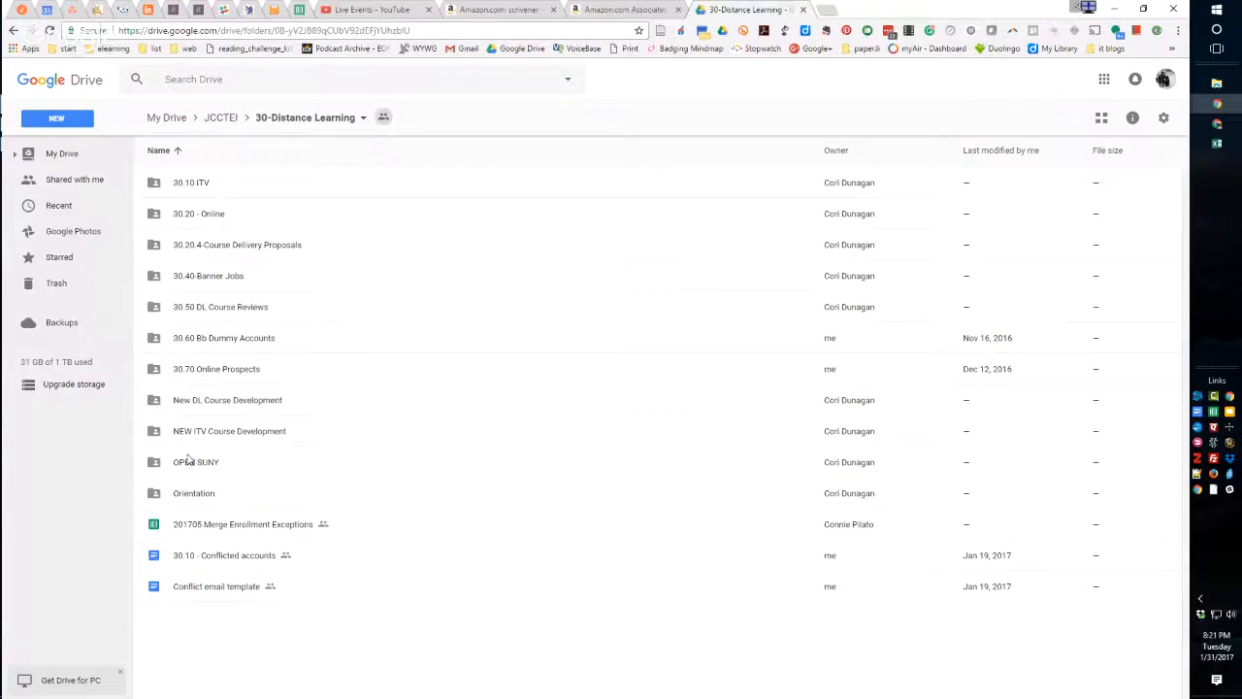
left_click(199, 370)
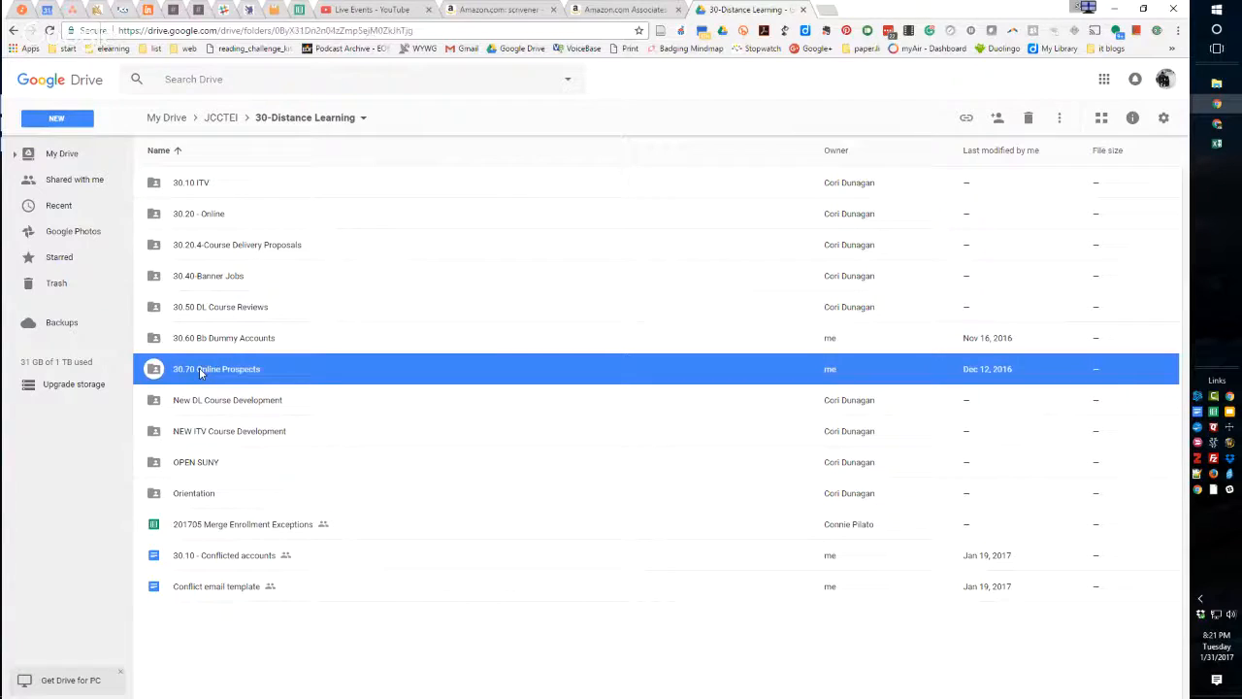
double_click(199, 369)
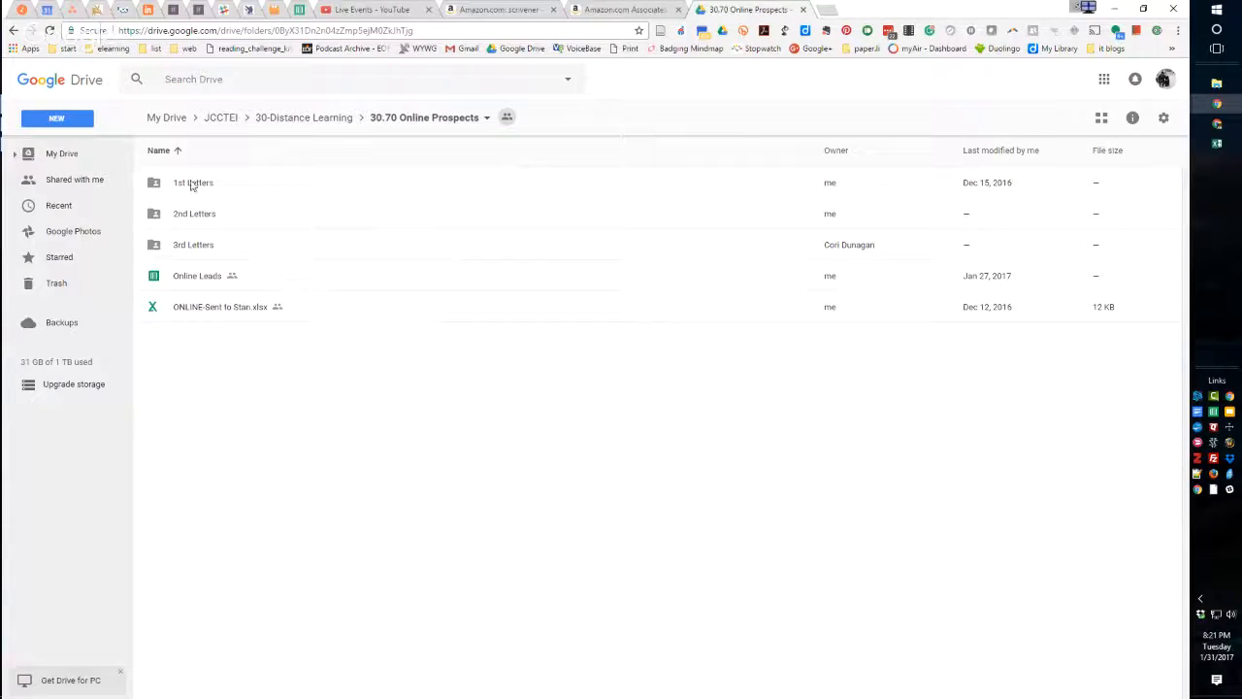
left_click(190, 188)
double_click(190, 188)
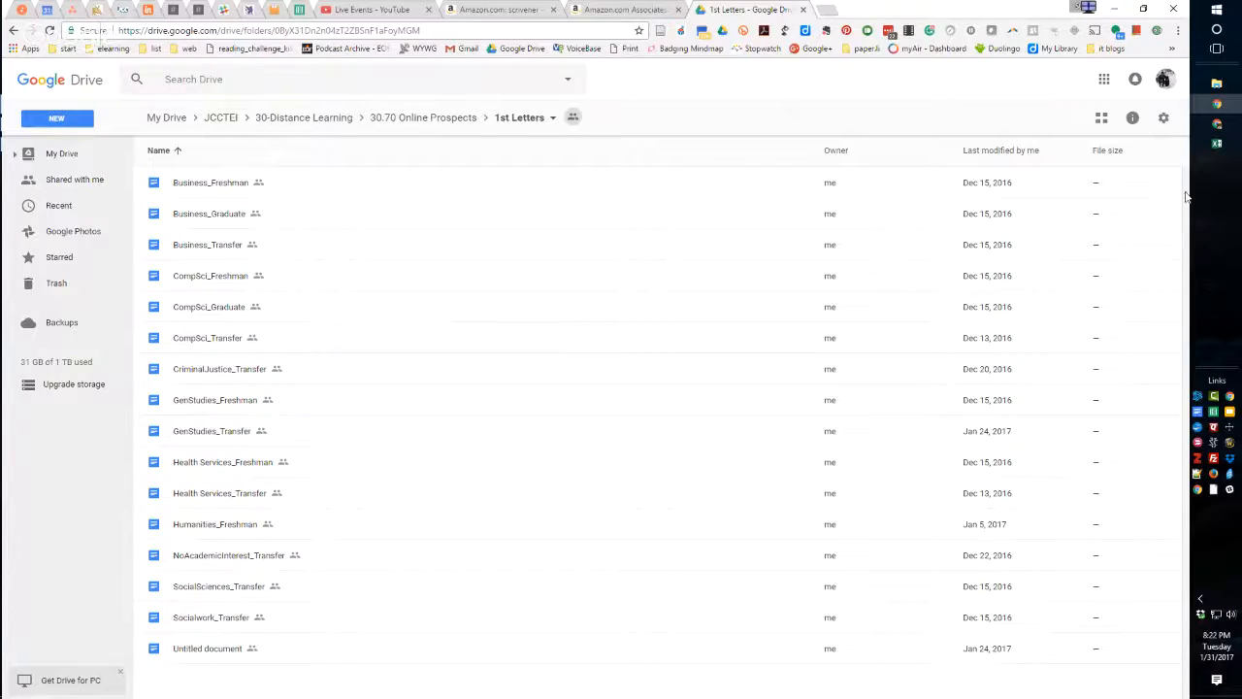
Look at the CAP Prospective Members report in Excel and the Prospective List, and return to the Google Drive window.
mouse_move(1227, 129)
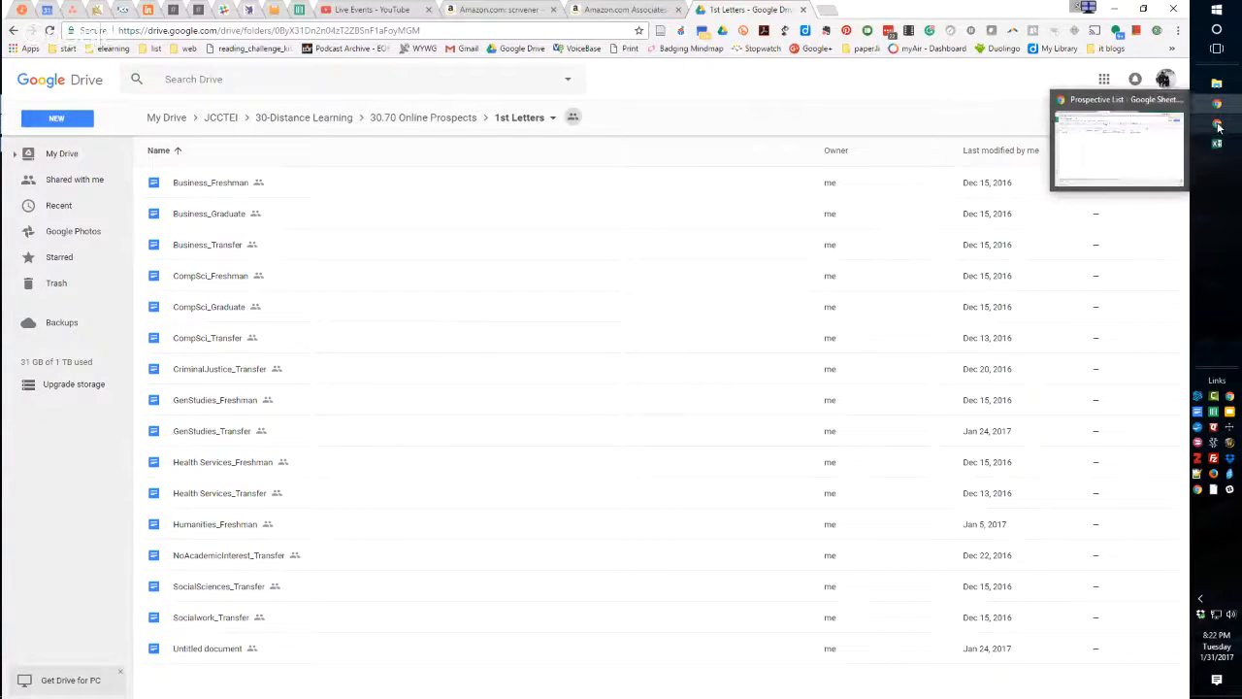
left_click(1216, 145)
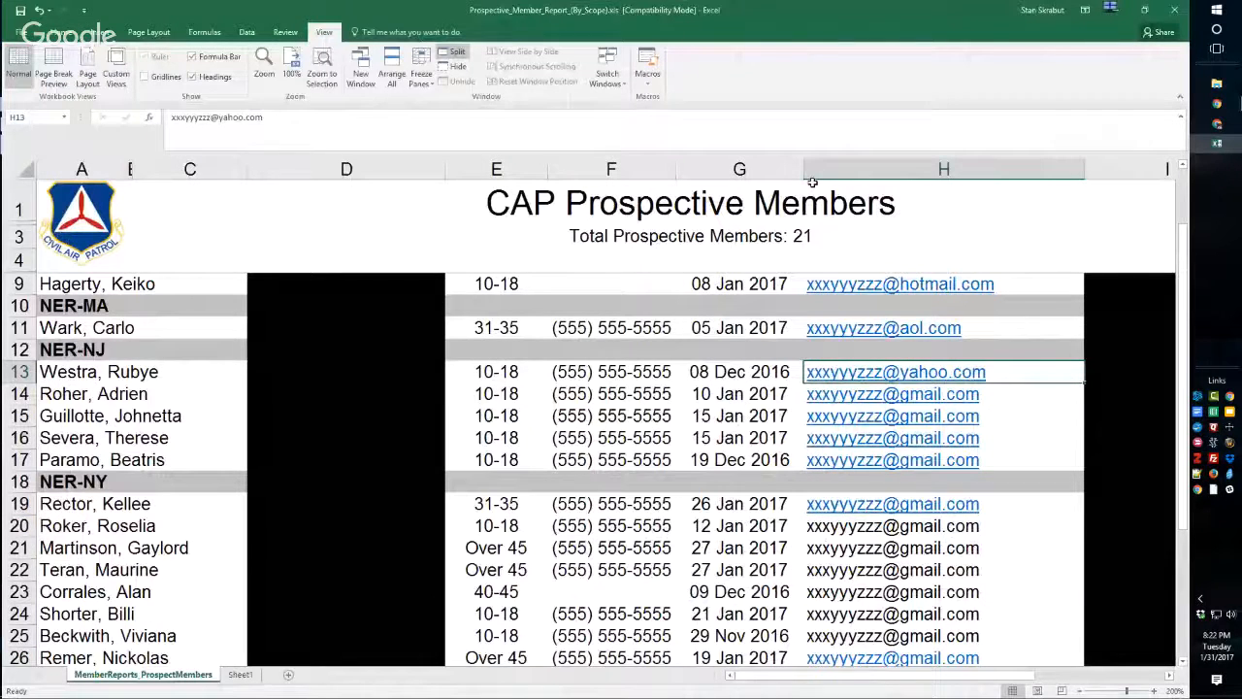
left_click(1217, 126)
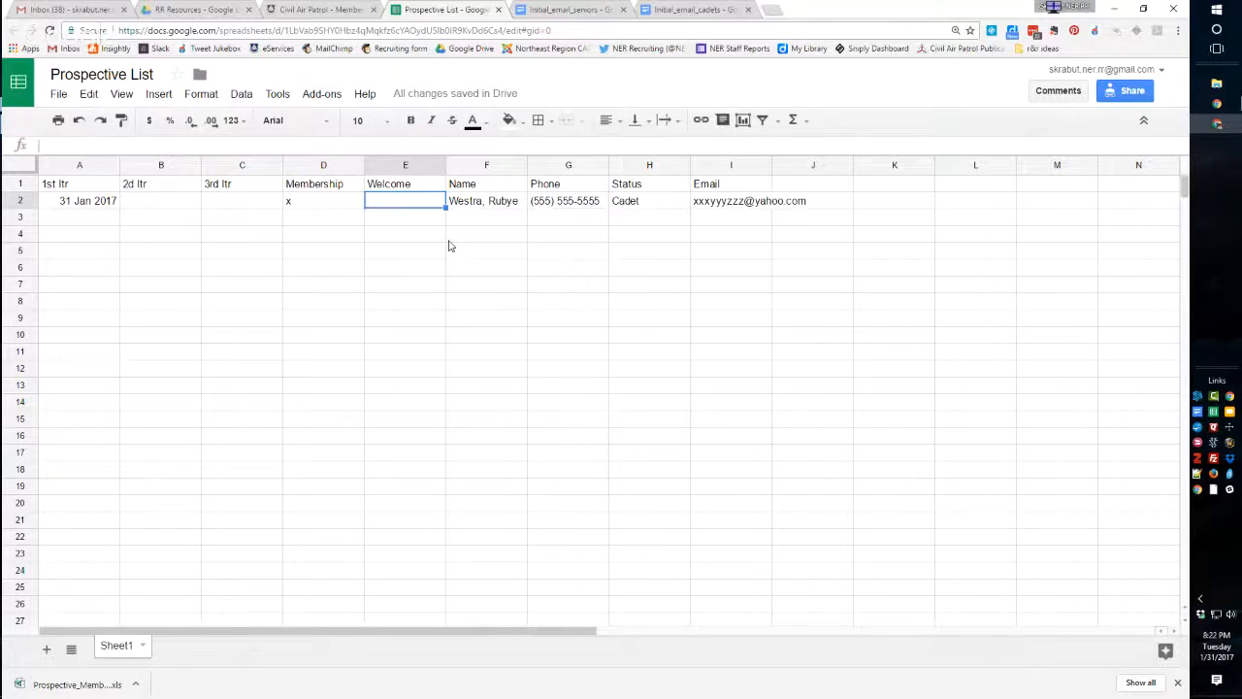
left_click(1113, 9)
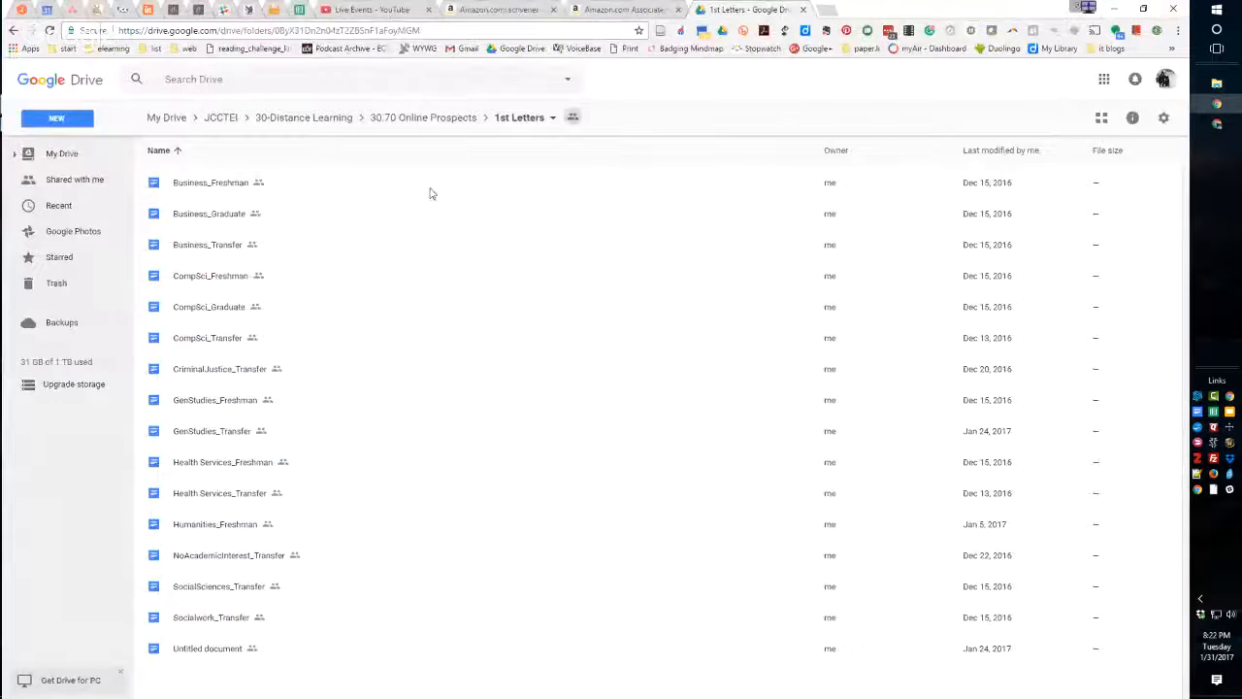
Enlarge the Drive page to 150% and examine the 30.70 Online Prospects folder and its 1st Letters templates.
key("ctrl+plus")
key("ctrl+plus")
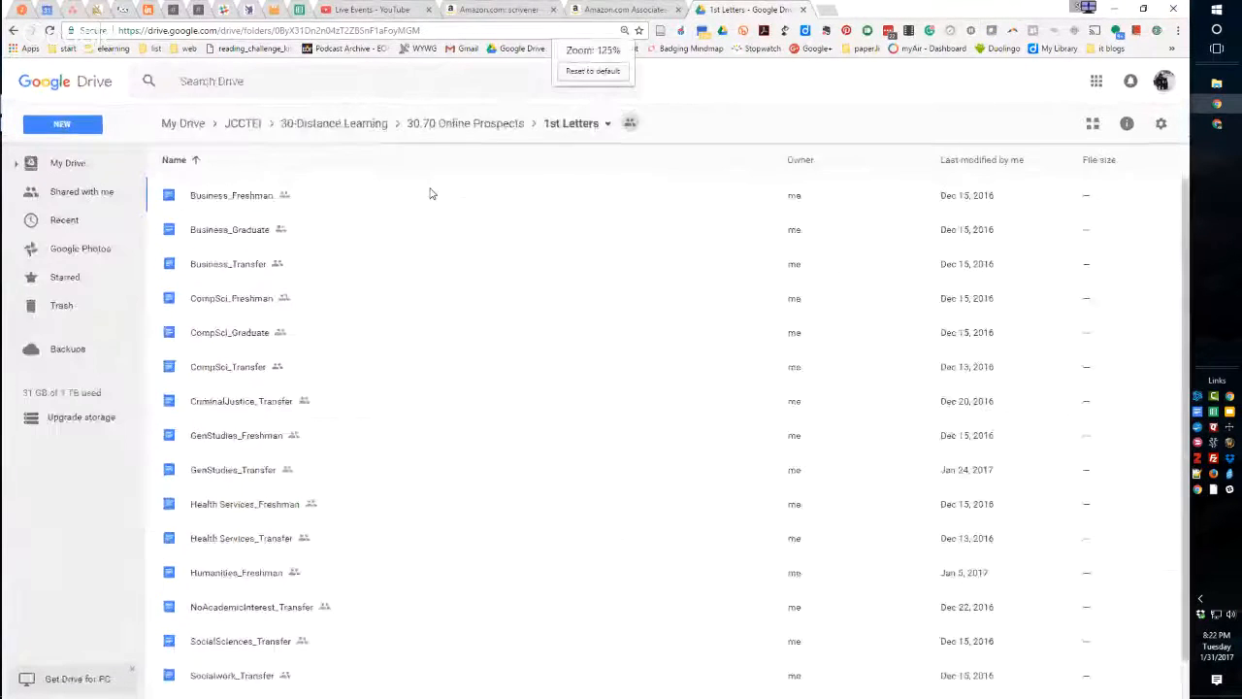
key("ctrl+plus")
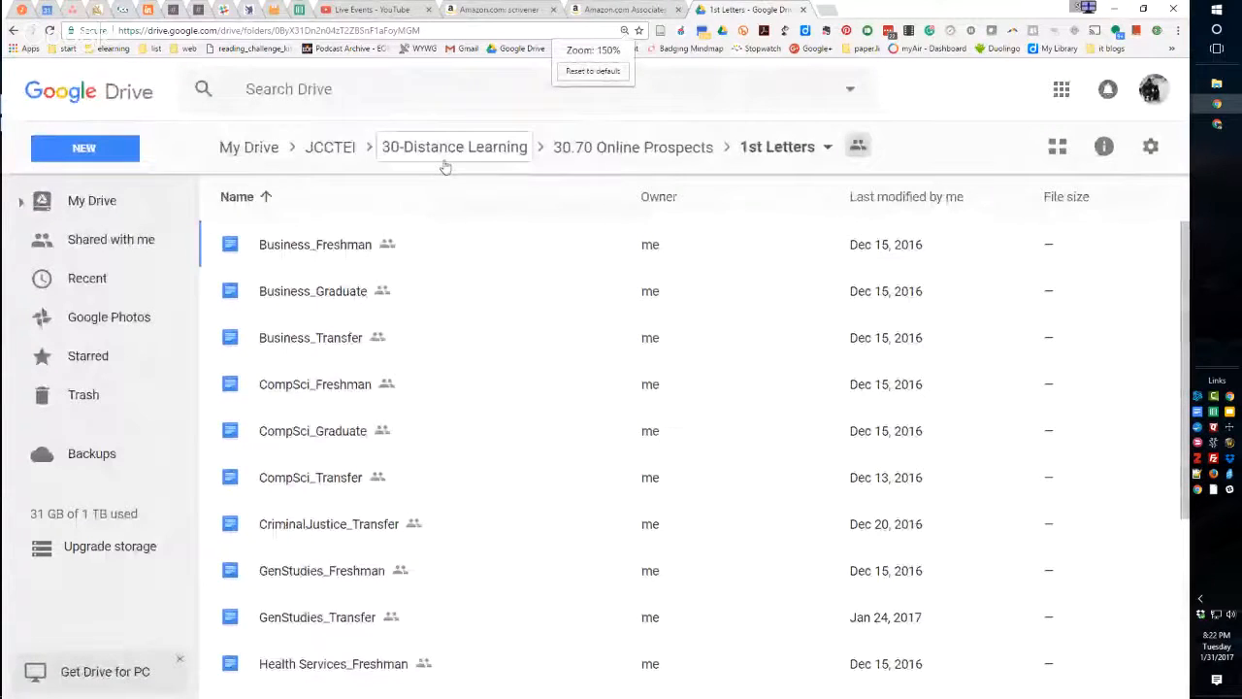
scroll(452, 236, "down", 1)
scroll(452, 236, "up", 1)
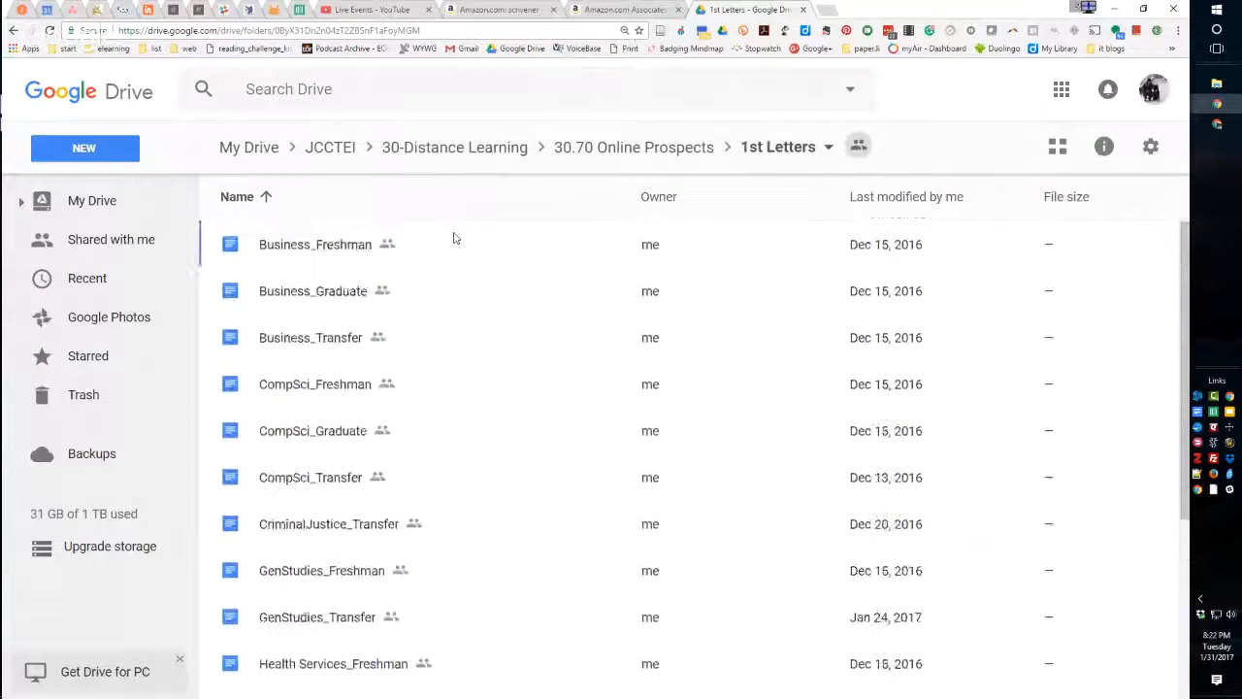
left_click(624, 148)
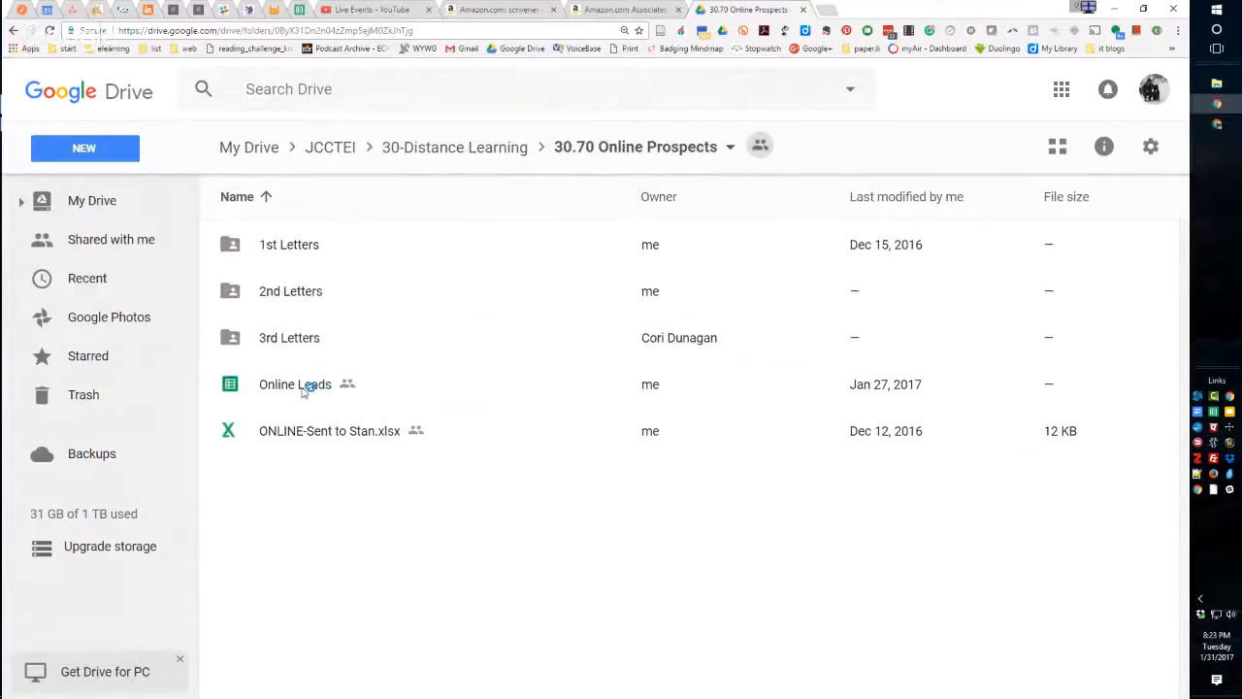
double_click(287, 250)
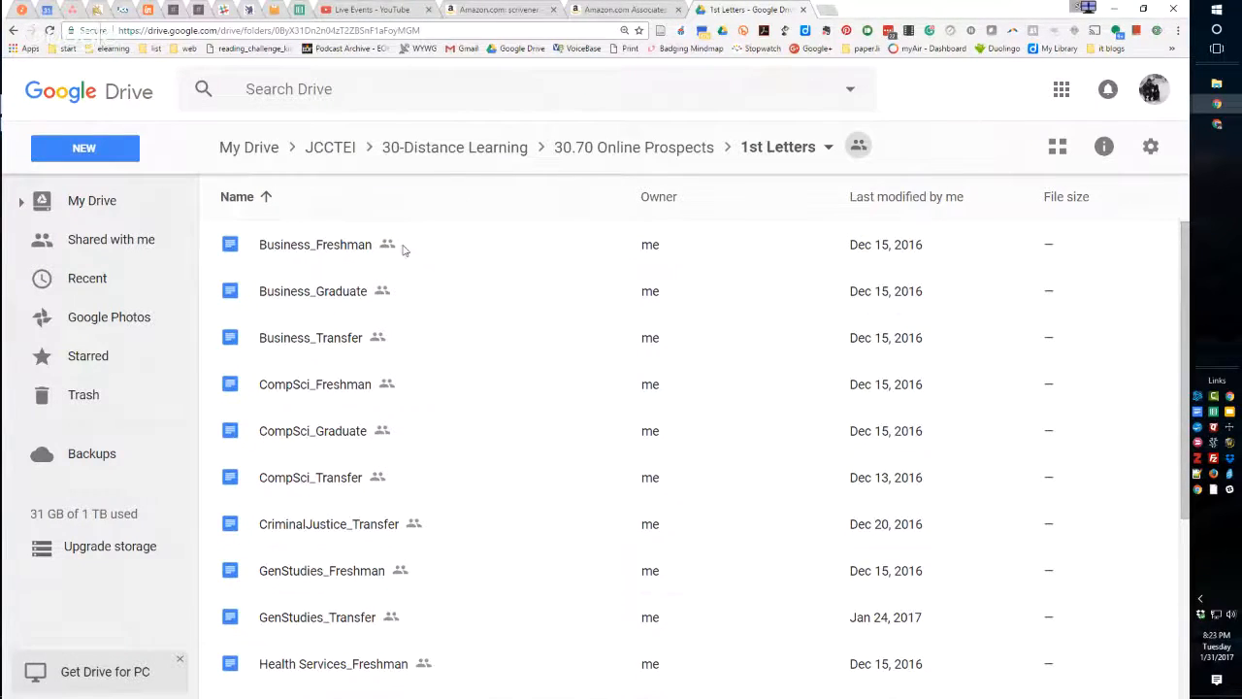
scroll(410, 258, "down", 3)
scroll(415, 267, "up", 3)
Open the Business_Transfer letter and look through its subject line, images and opening paragraphs.
double_click(281, 339)
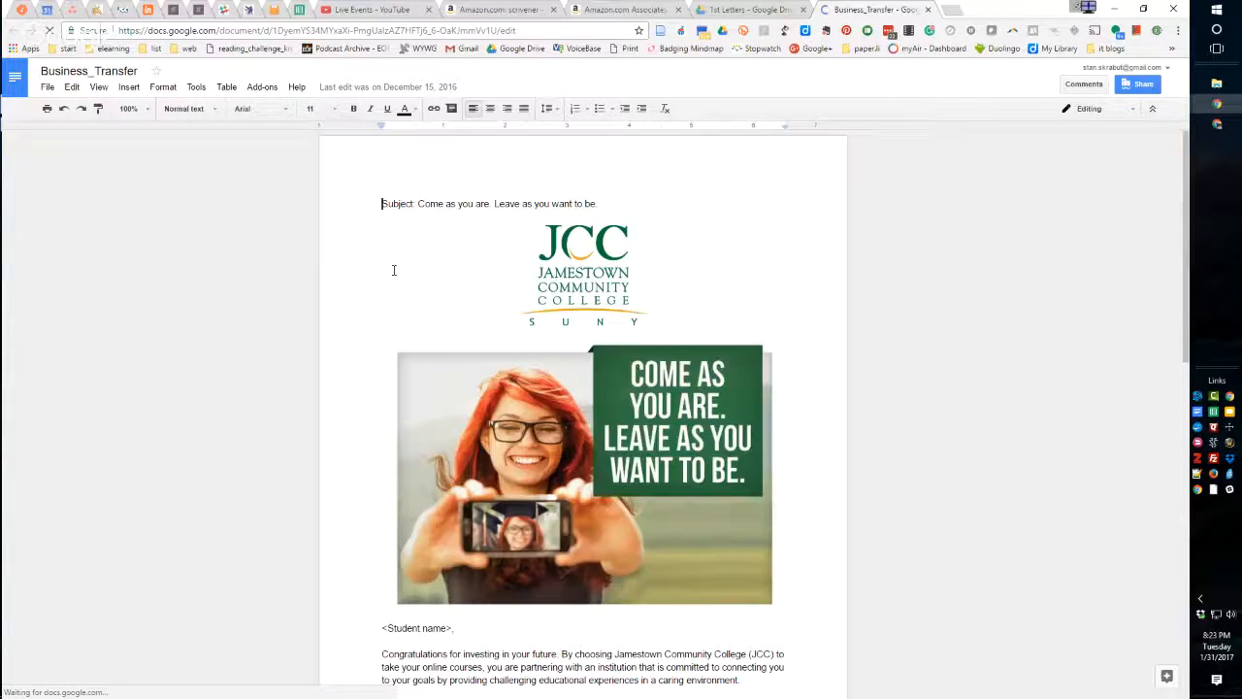
left_click(394, 270)
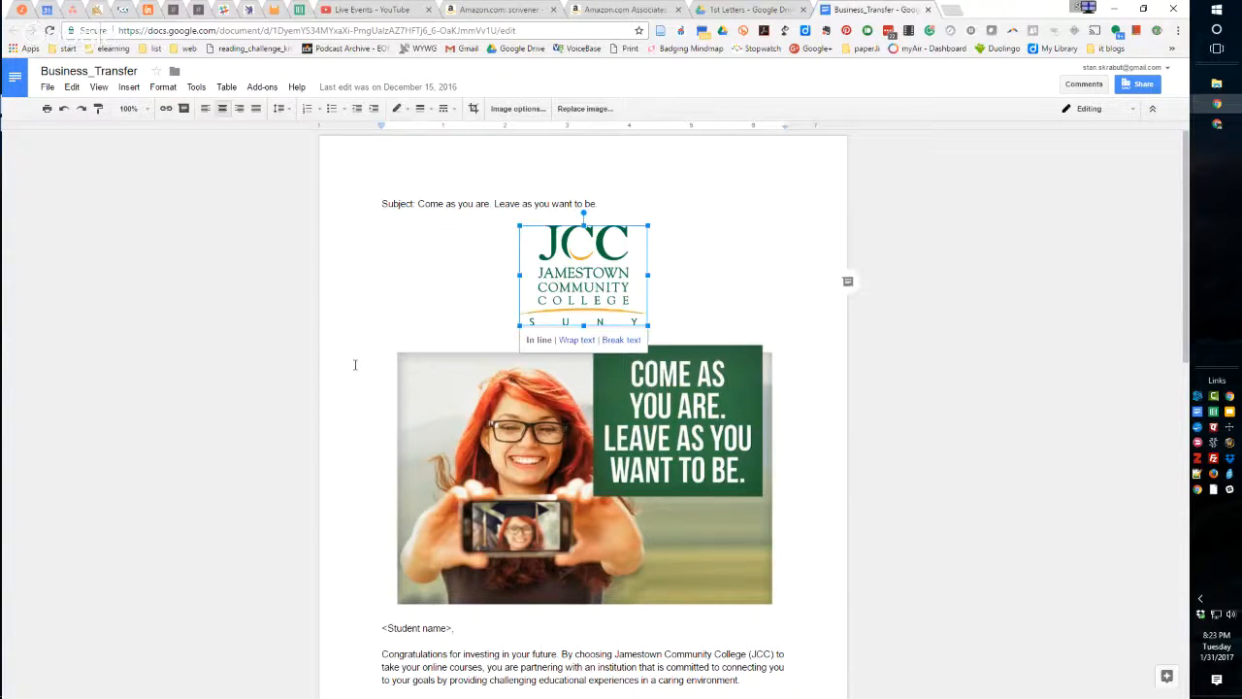
scroll(355, 365, "down", 2)
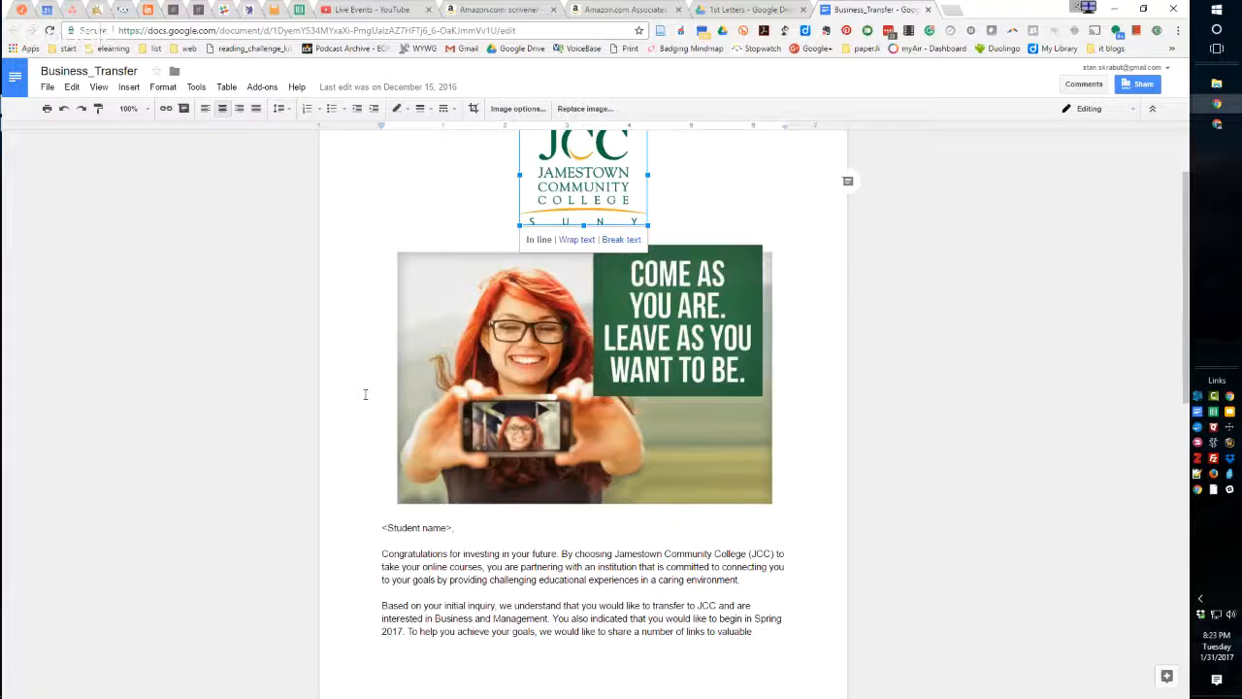
scroll(366, 394, "down", 10)
scroll(366, 394, "up", 12)
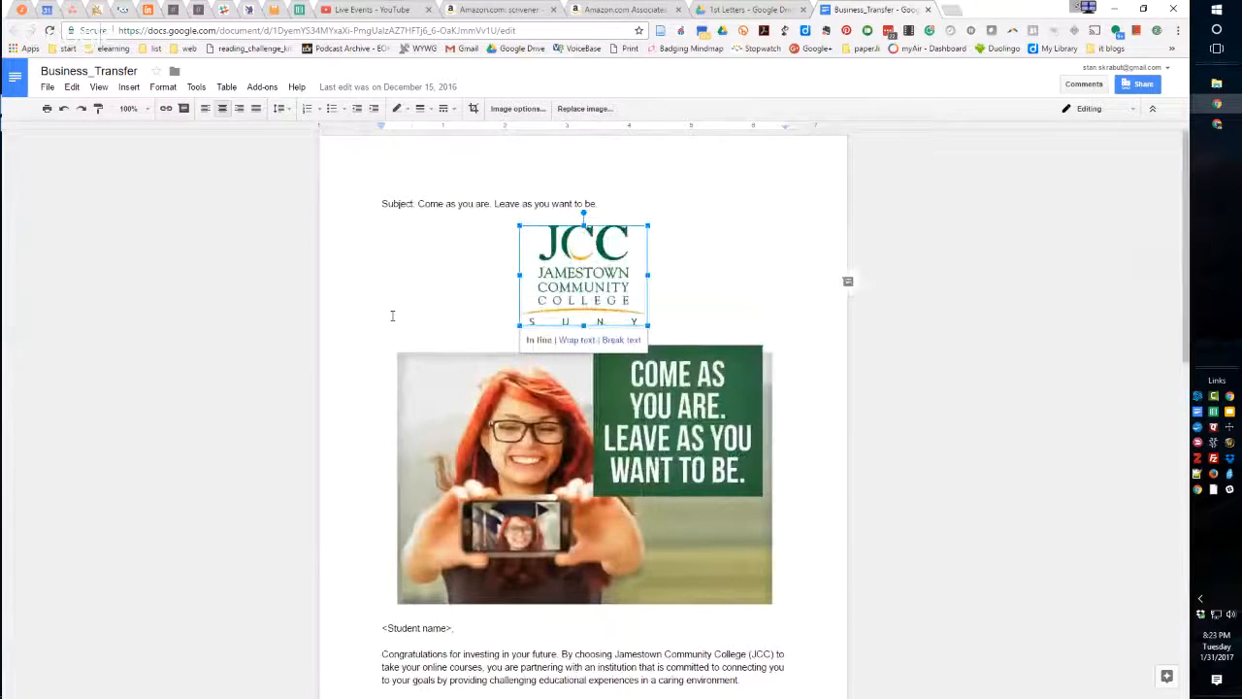
Copy the whole Business_Transfer letter and paste it over the body text of the Gmail draft, above the signature.
key("ctrl+a")
key("alt+Tab")
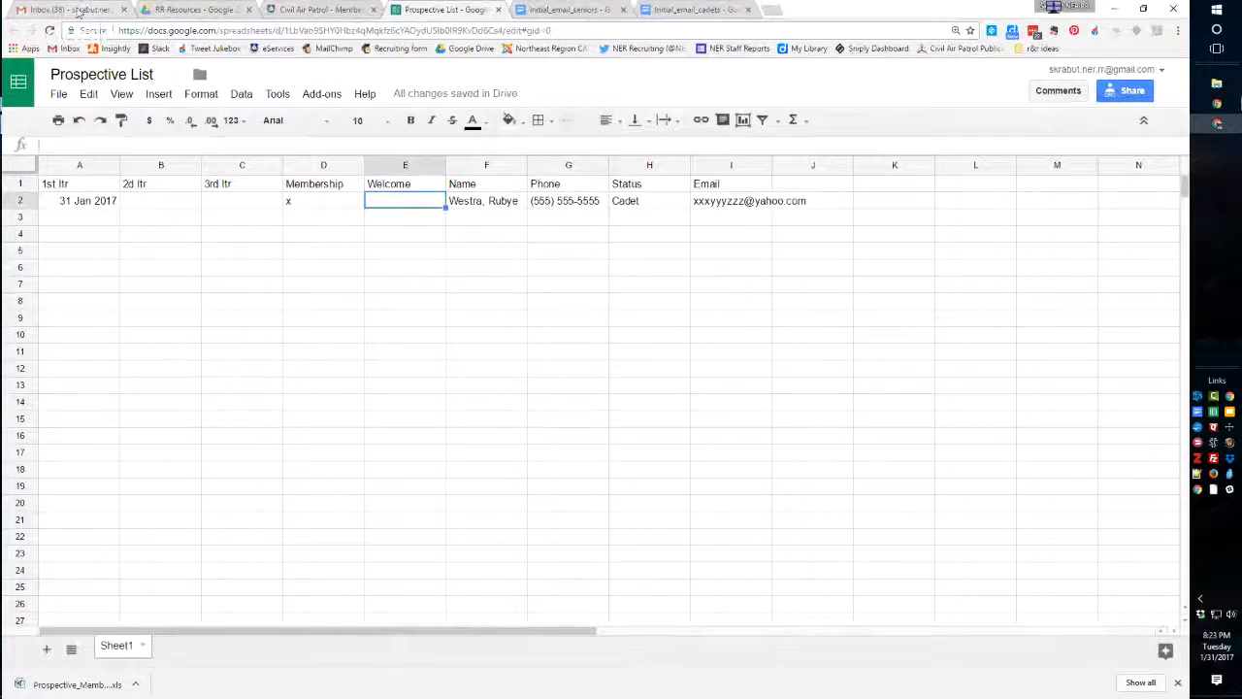
key("ctrl+1")
left_click_drag(791, 228, 944, 482)
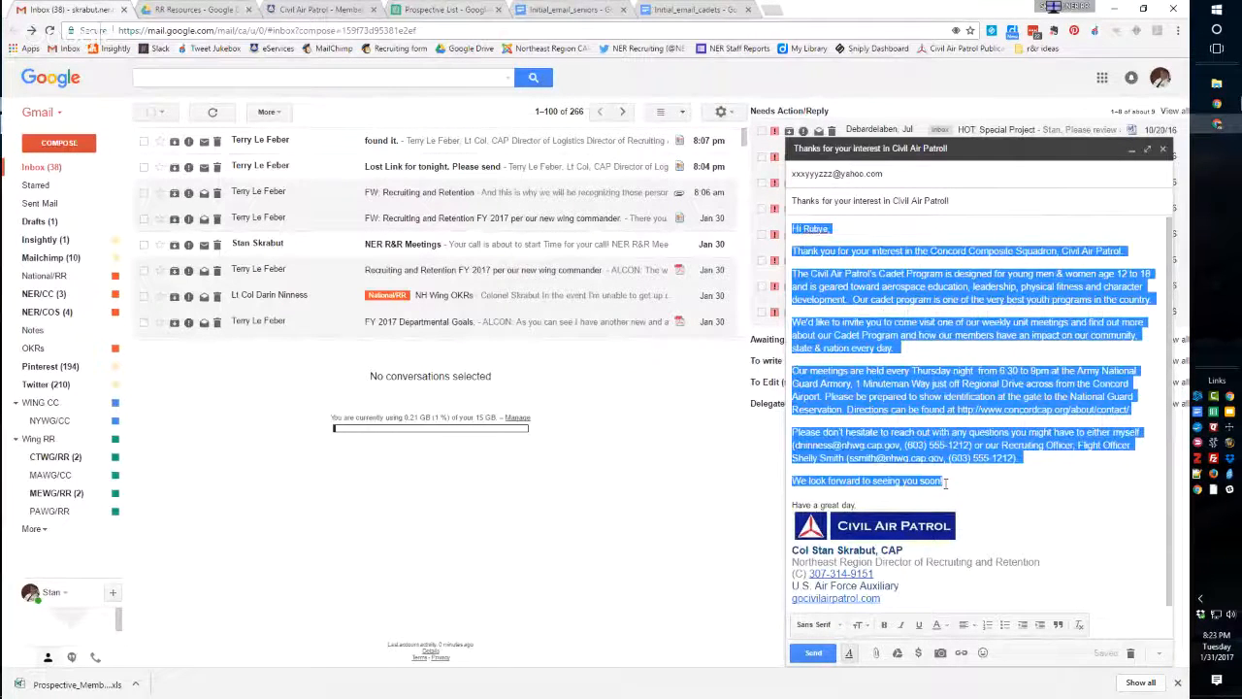
key("ctrl+v")
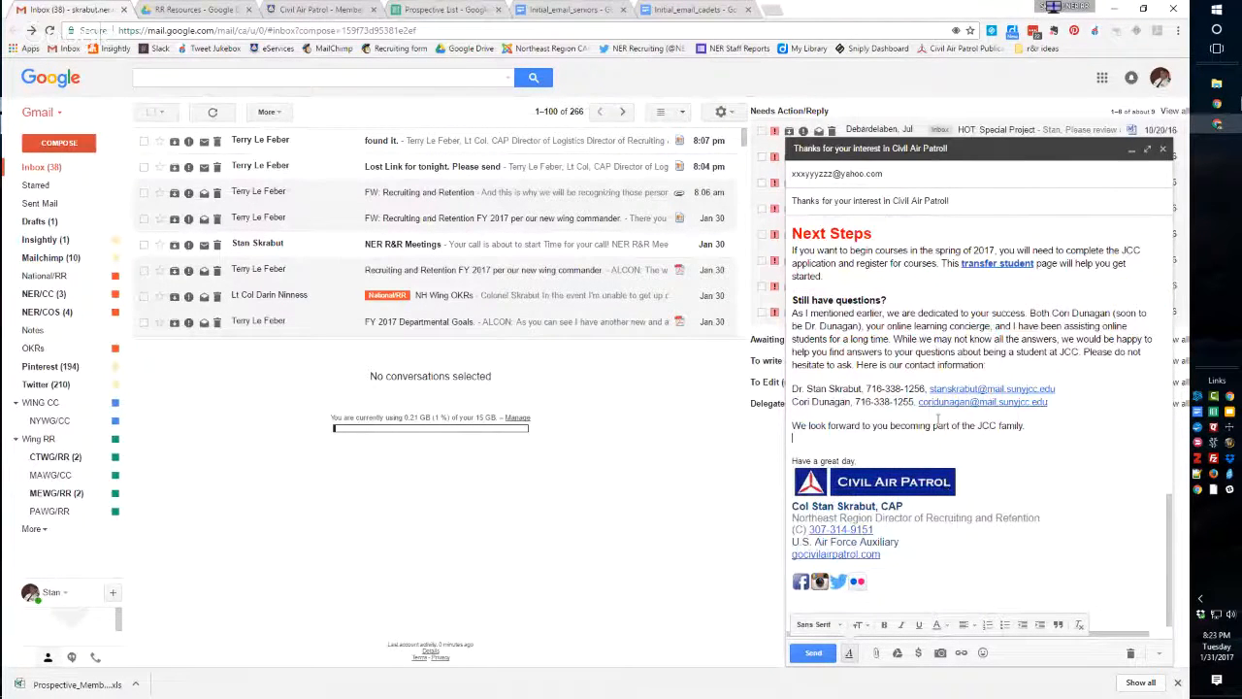
scroll(946, 485, "up", 15)
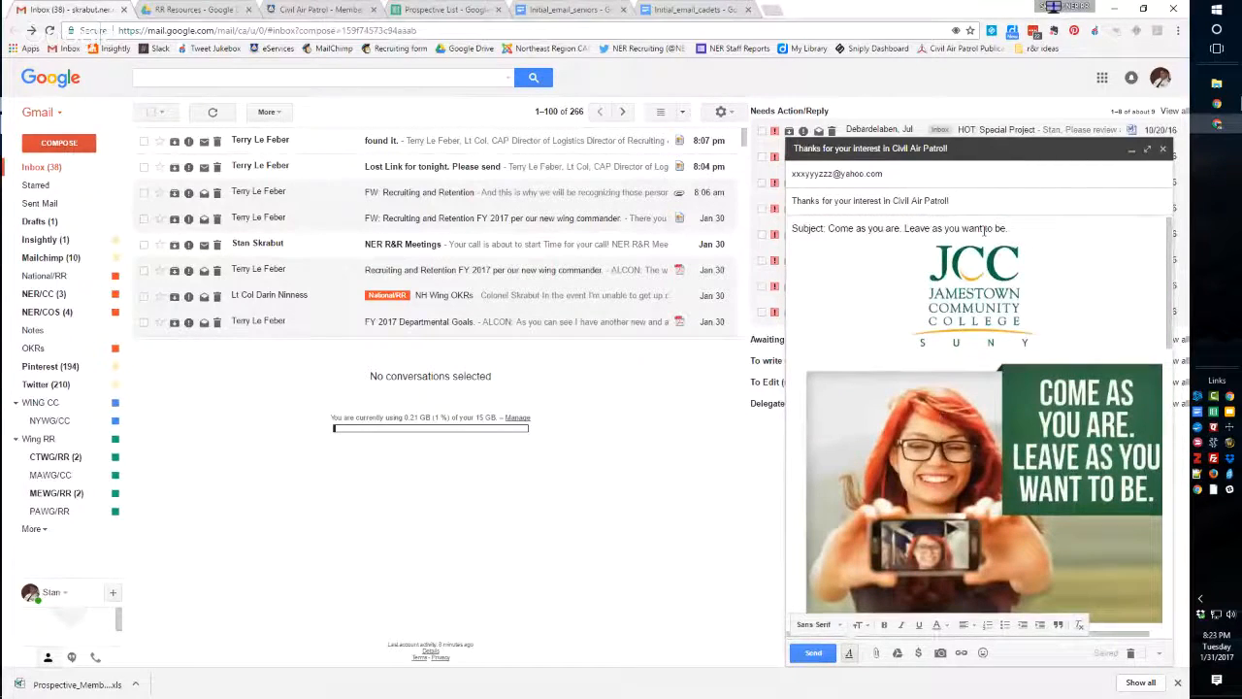
Enlarge the draft and replace its subject with "Come as you are. Leave as you want to be." copied from the body.
left_click(1147, 149)
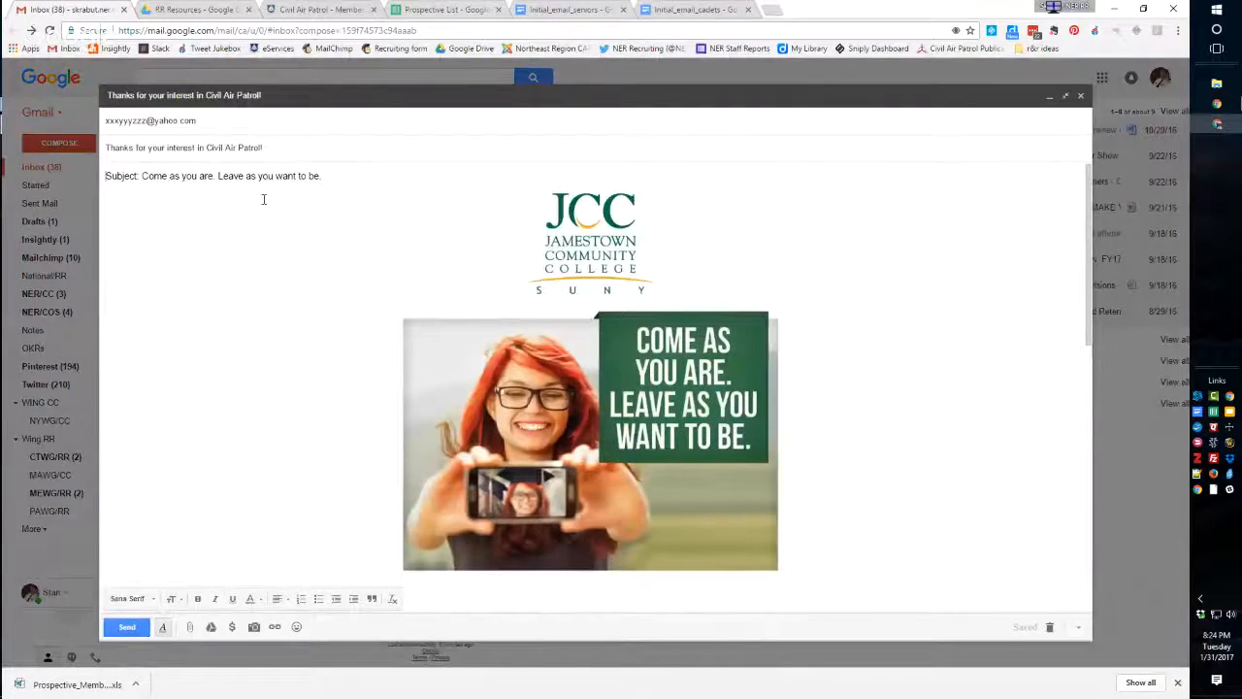
left_click_drag(143, 176, 320, 176)
key("ctrl+c")
left_click_drag(263, 148, 74, 146)
key("ctrl+v")
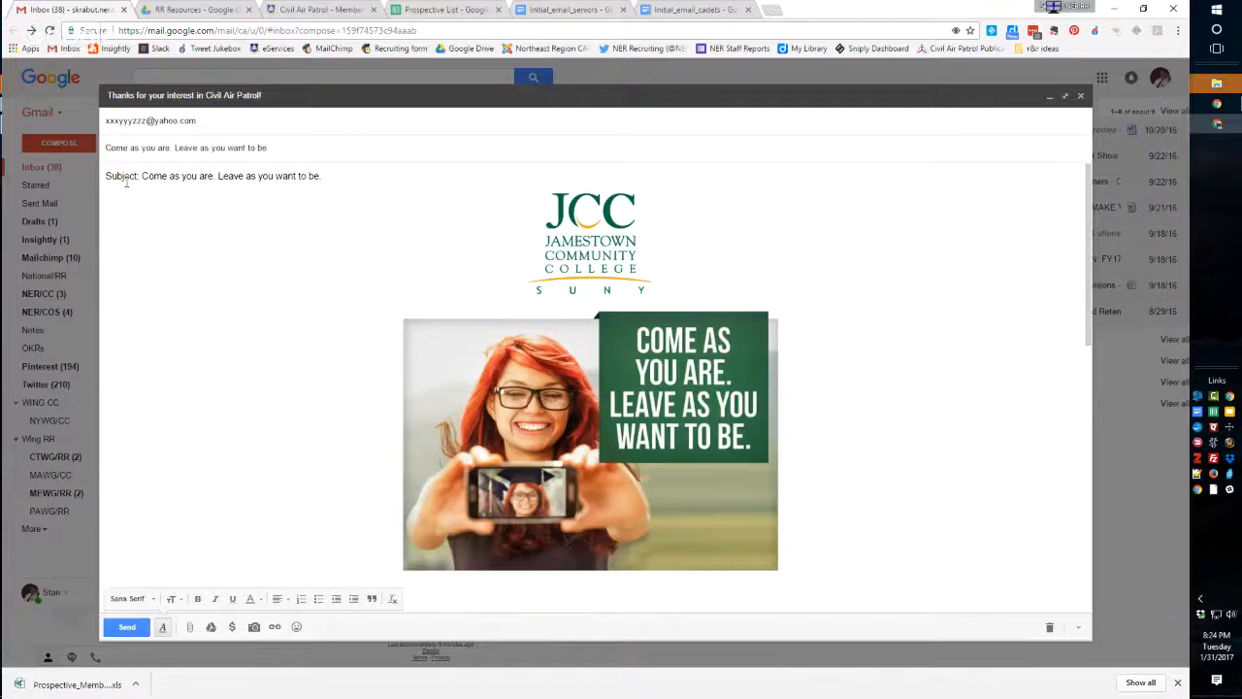
Remove the "Subject:" line from the top of the message body and undo the extra deletion of the JCC logo.
left_click(106, 176)
left_click_drag(106, 179, 108, 203)
key("Delete")
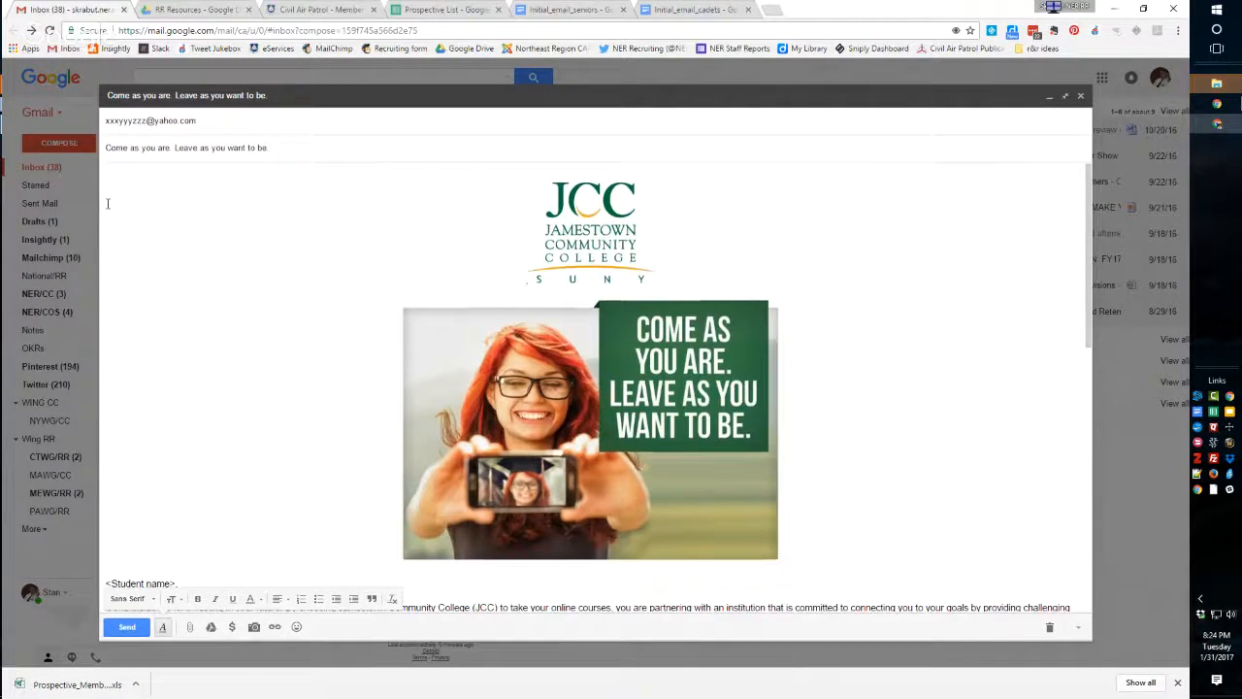
key("Delete")
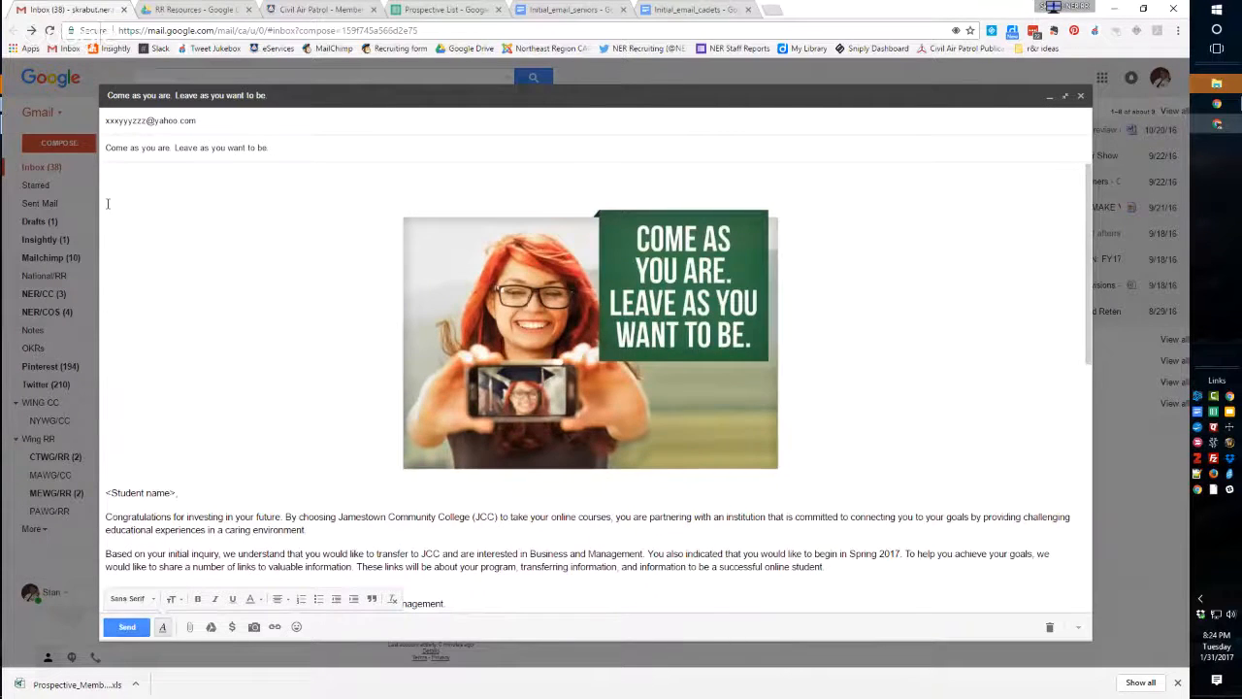
key("ctrl+z")
Examine the message's student name placeholder, program and resource links, contact section and closing line.
scroll(275, 229, "down", 3)
scroll(276, 229, "down", 2)
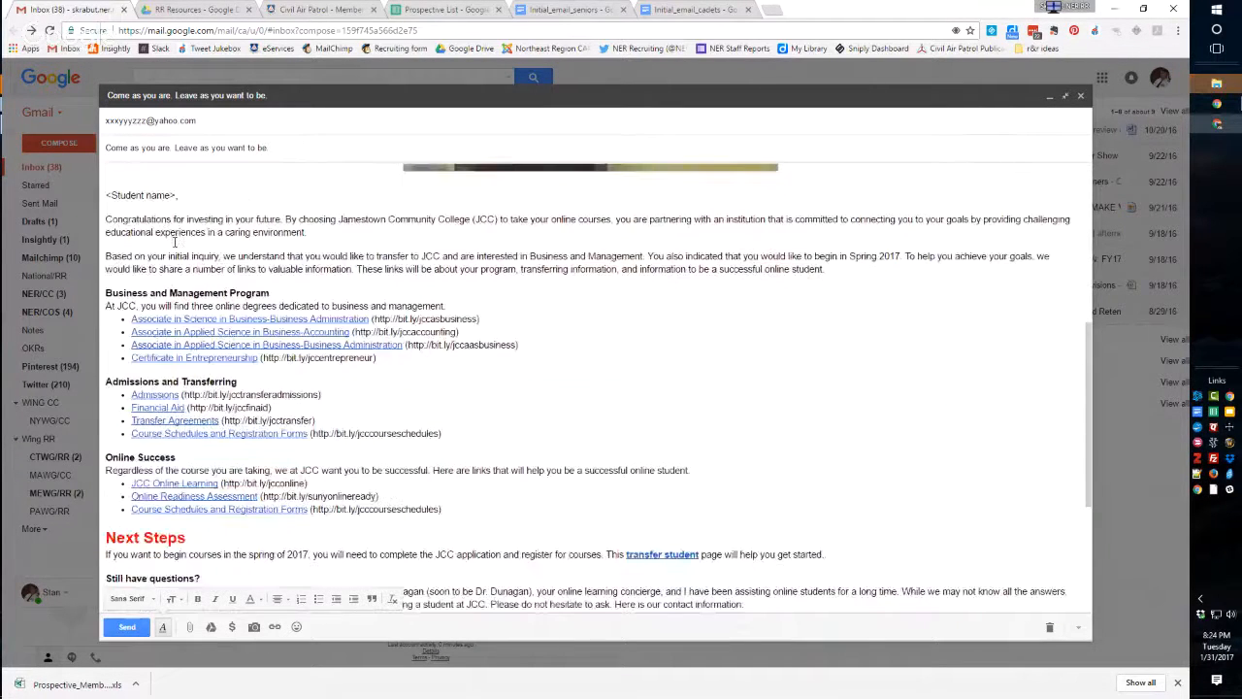
left_click_drag(177, 195, 100, 204)
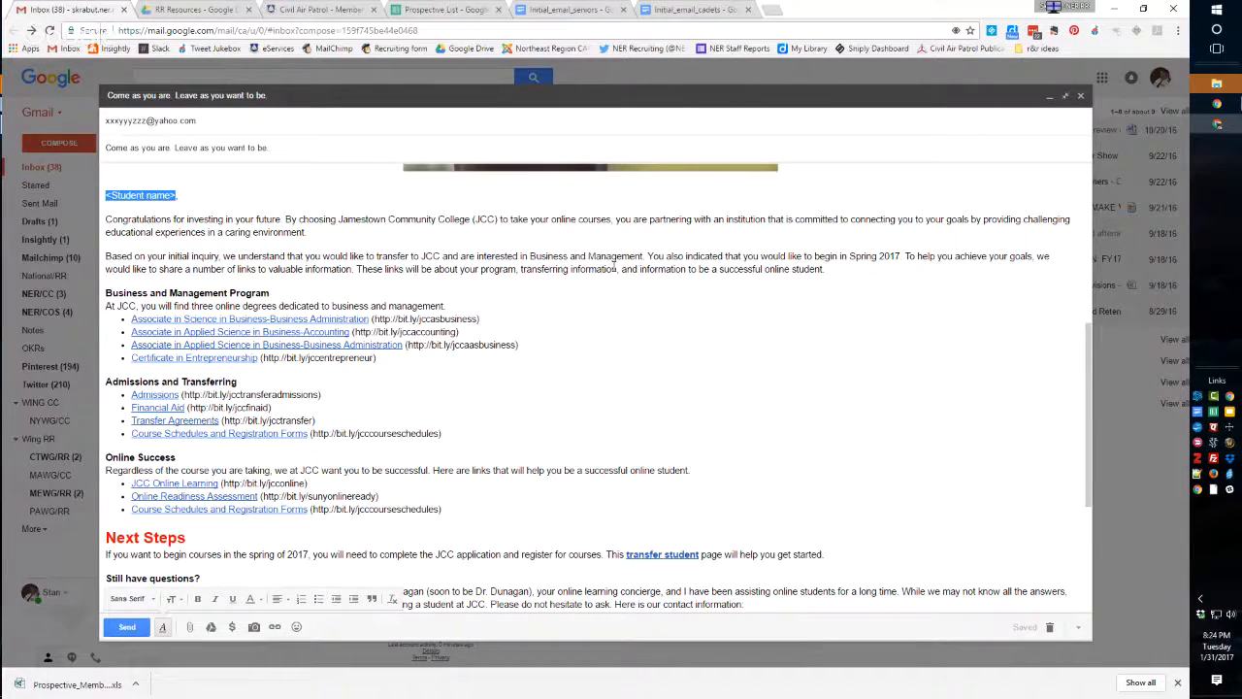
left_click_drag(105, 292, 456, 510)
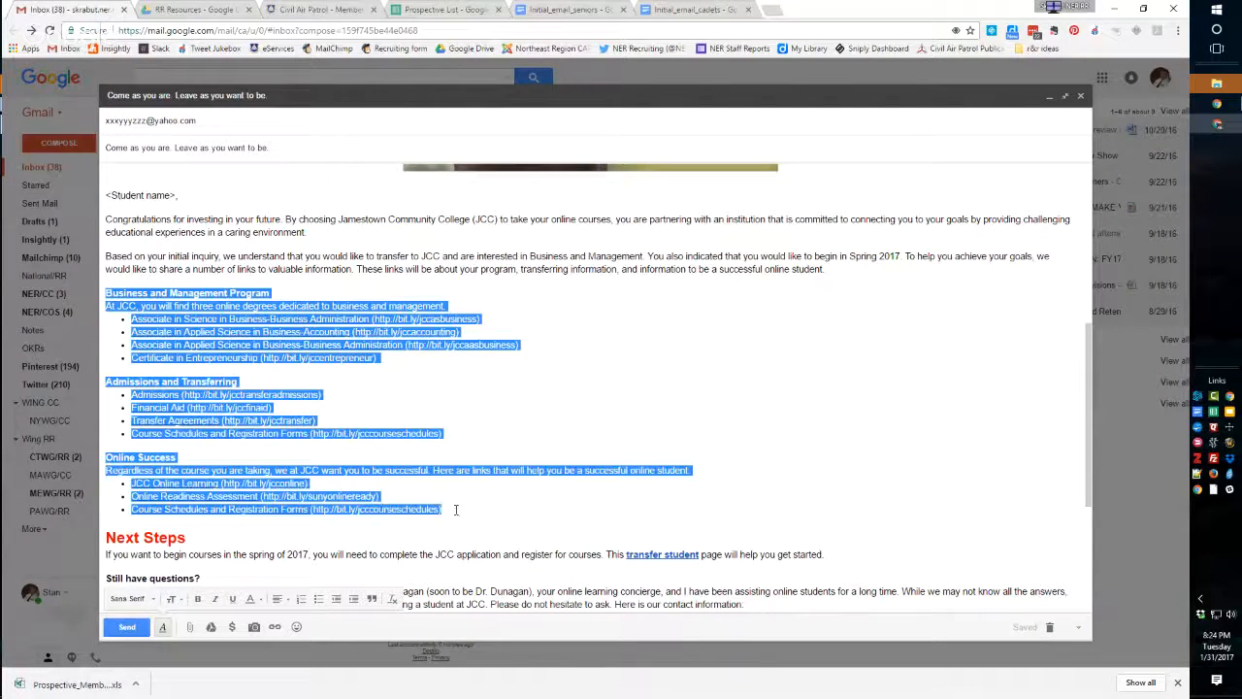
scroll(451, 467, "down", 3)
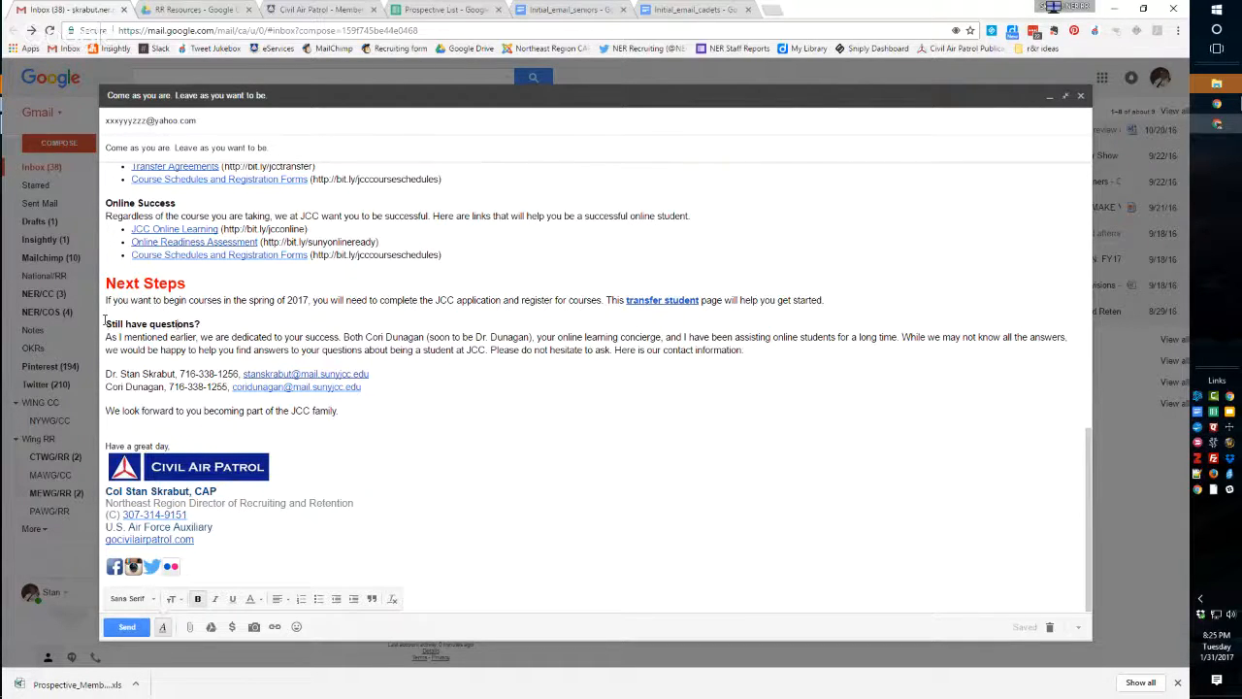
left_click_drag(106, 323, 390, 394)
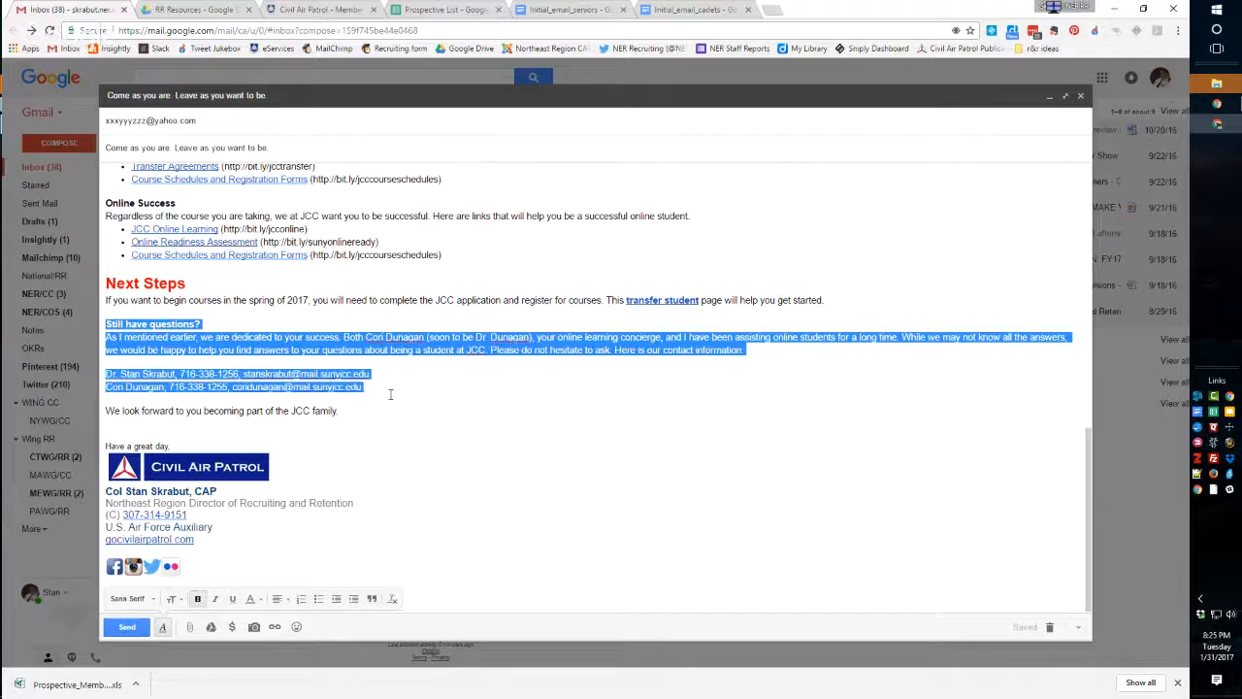
left_click(285, 340)
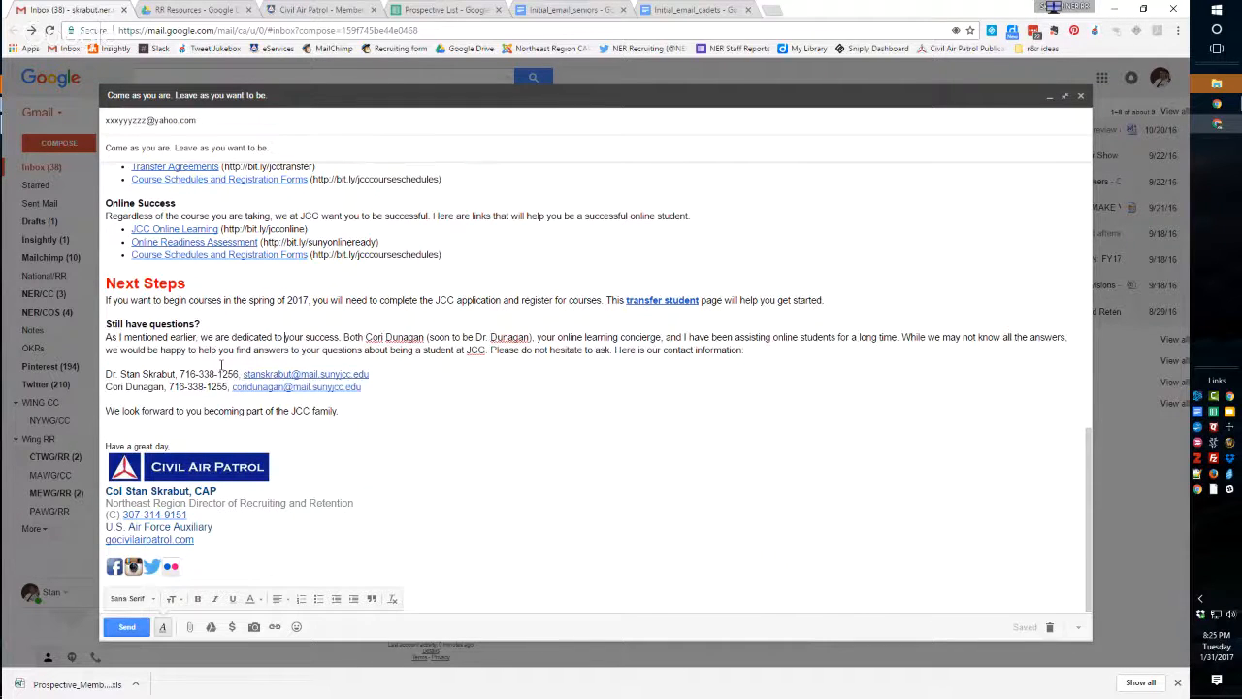
triple_click(239, 415)
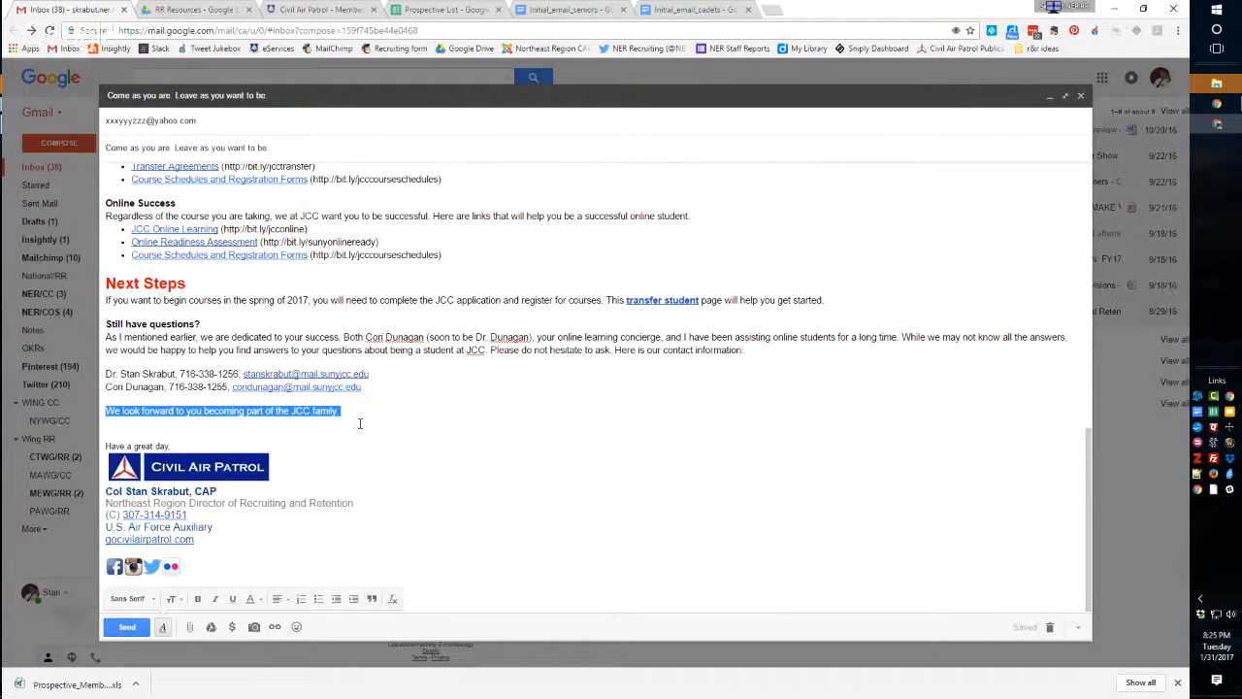
scroll(299, 411, "up", 1)
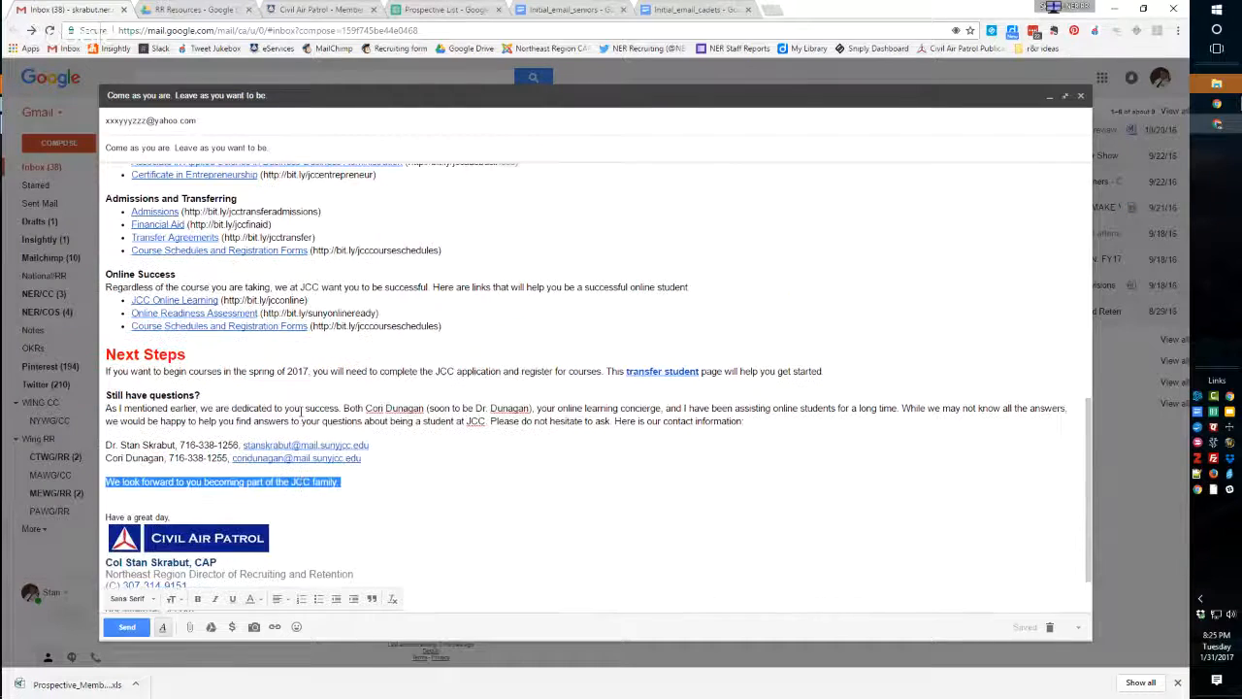
Close the JCC letter draft in Gmail and return to the 1st Letters folder in the other account's Google Drive.
scroll(320, 388, "up", 10)
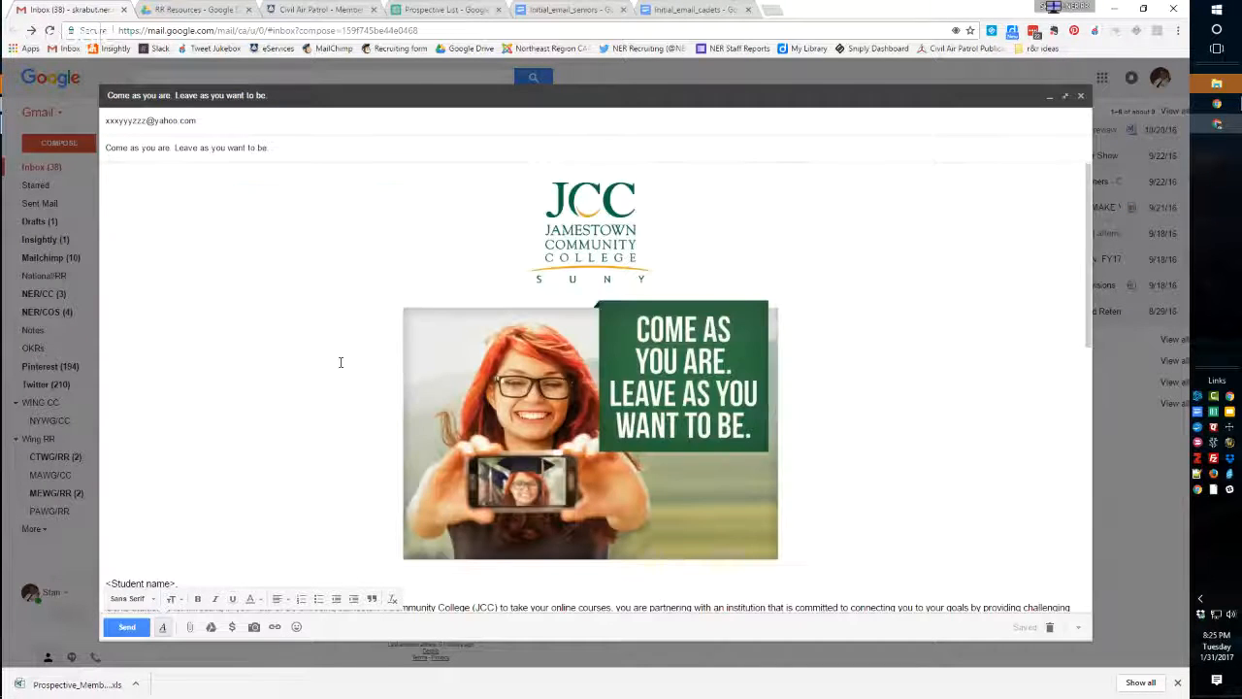
left_click(1081, 97)
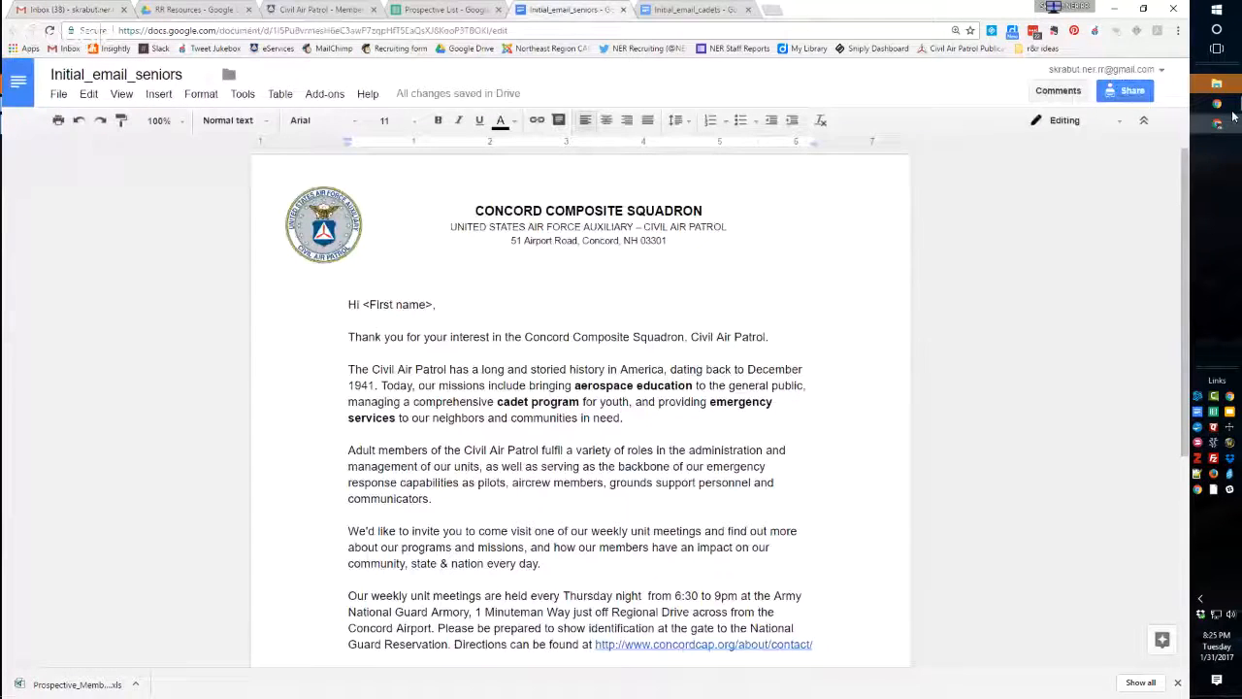
mouse_move(1219, 104)
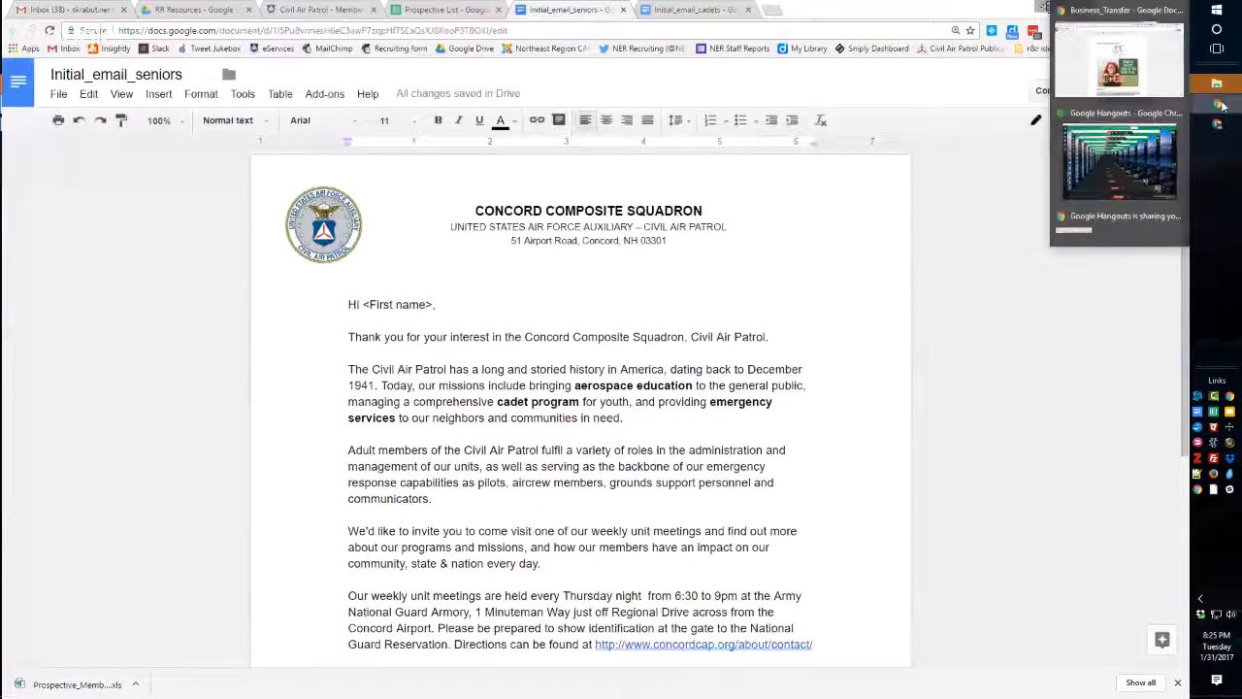
left_click(1116, 68)
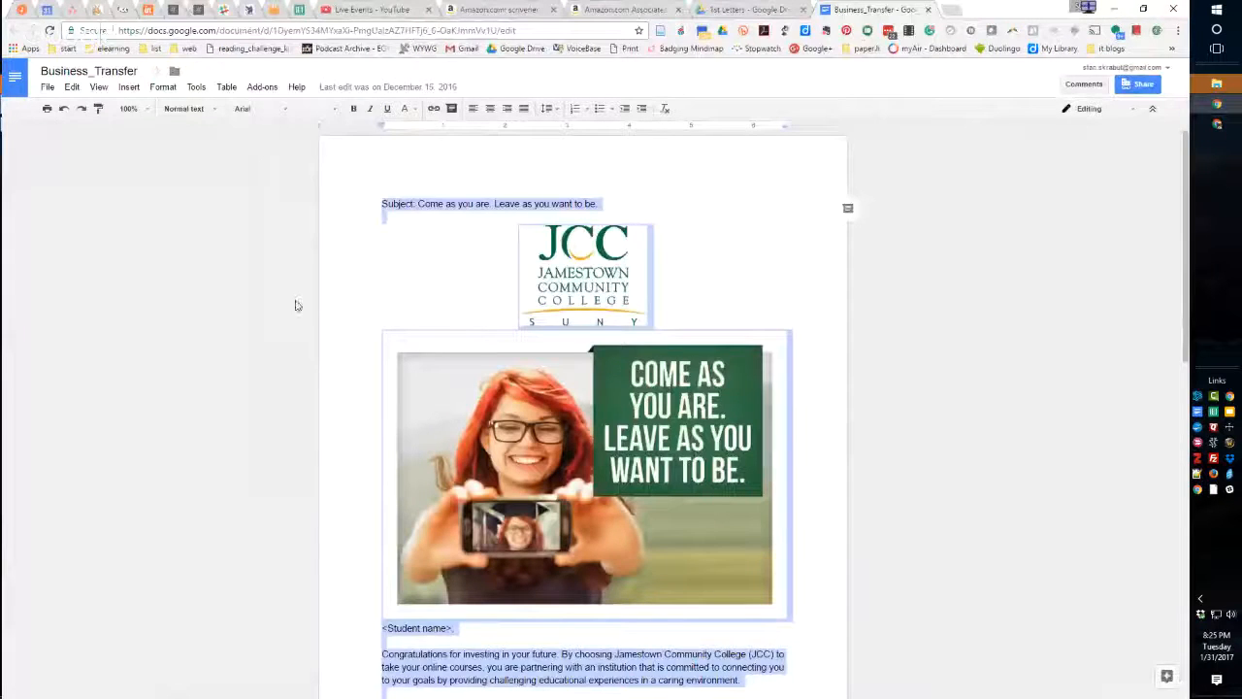
left_click(291, 223)
left_click(730, 17)
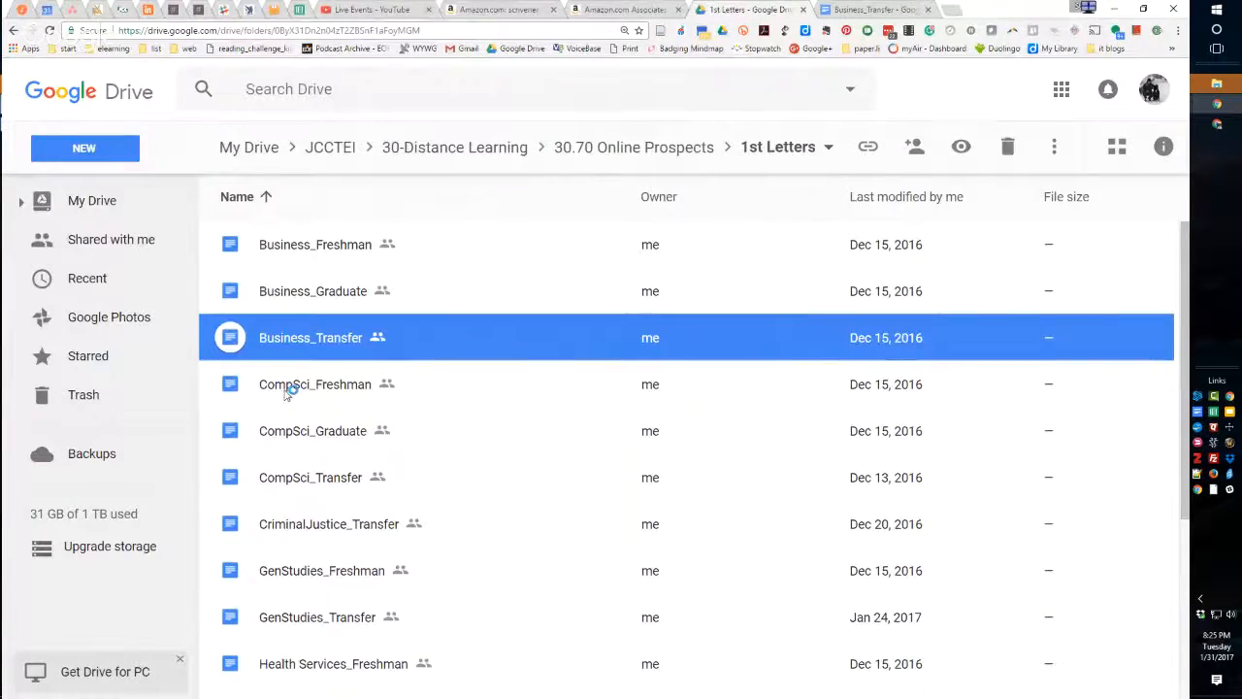
scroll(379, 296, "down", 3)
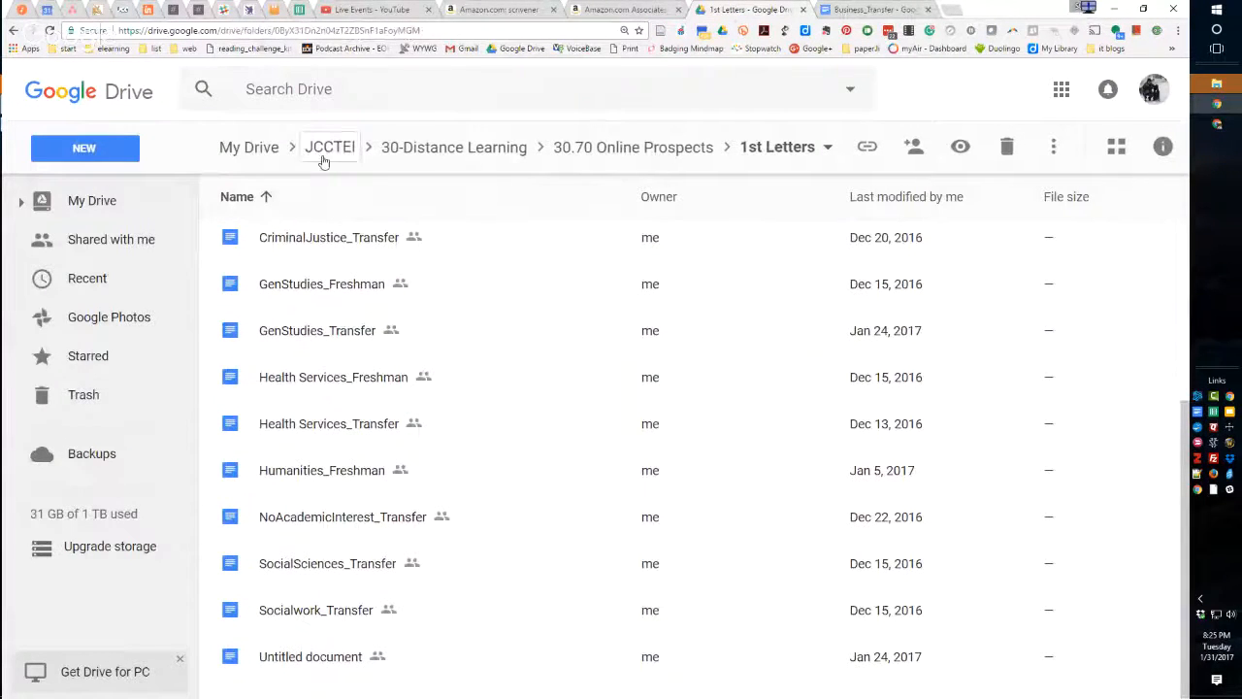
Open the 2nd Letter Missed term start document from the 2nd Letters folder under 30.70 Online Prospects.
left_click(617, 148)
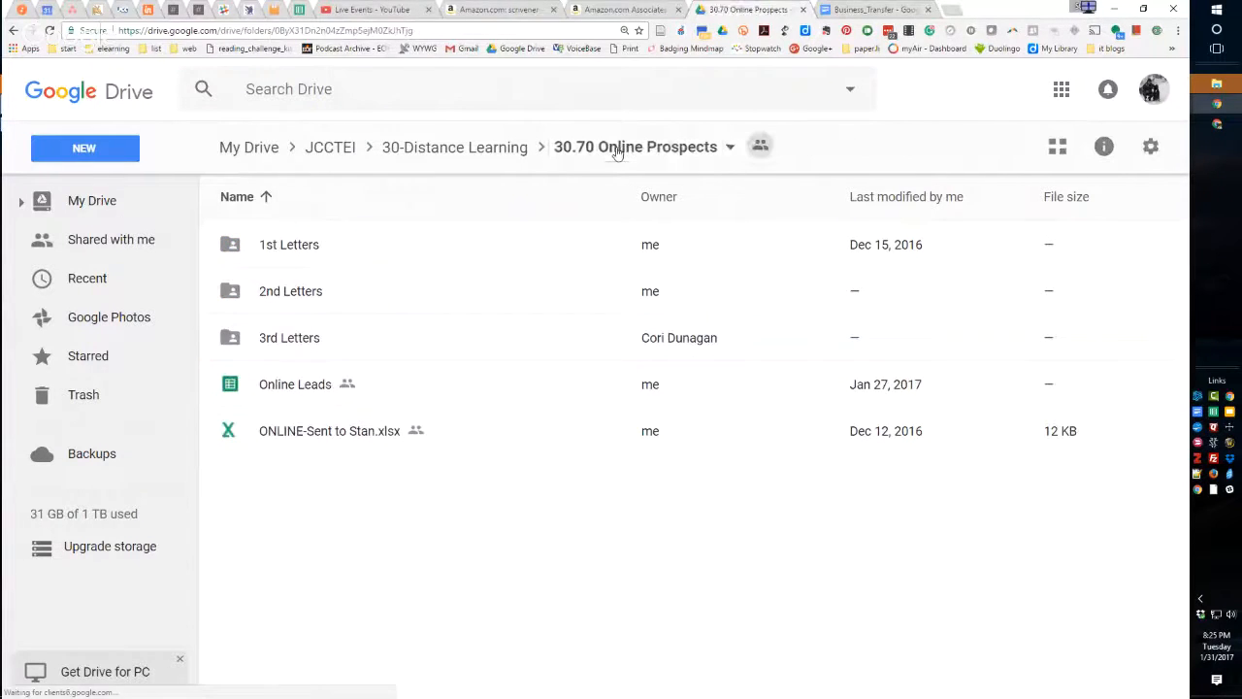
double_click(268, 295)
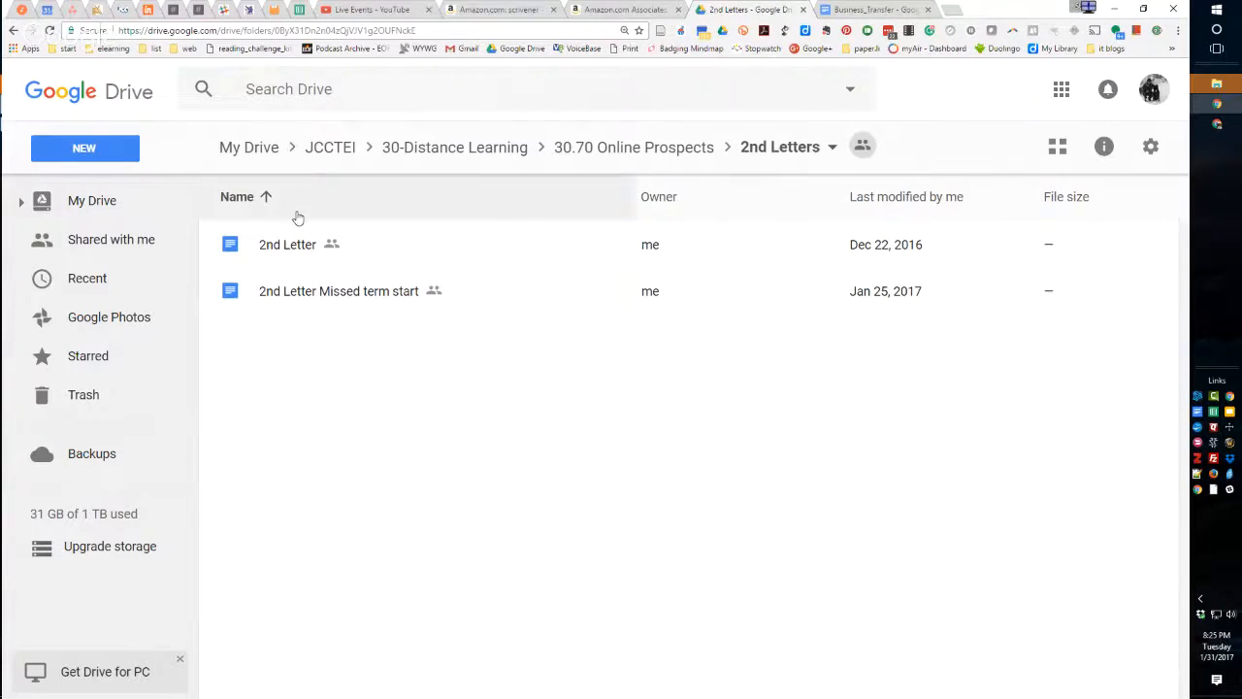
left_click(283, 295)
double_click(282, 296)
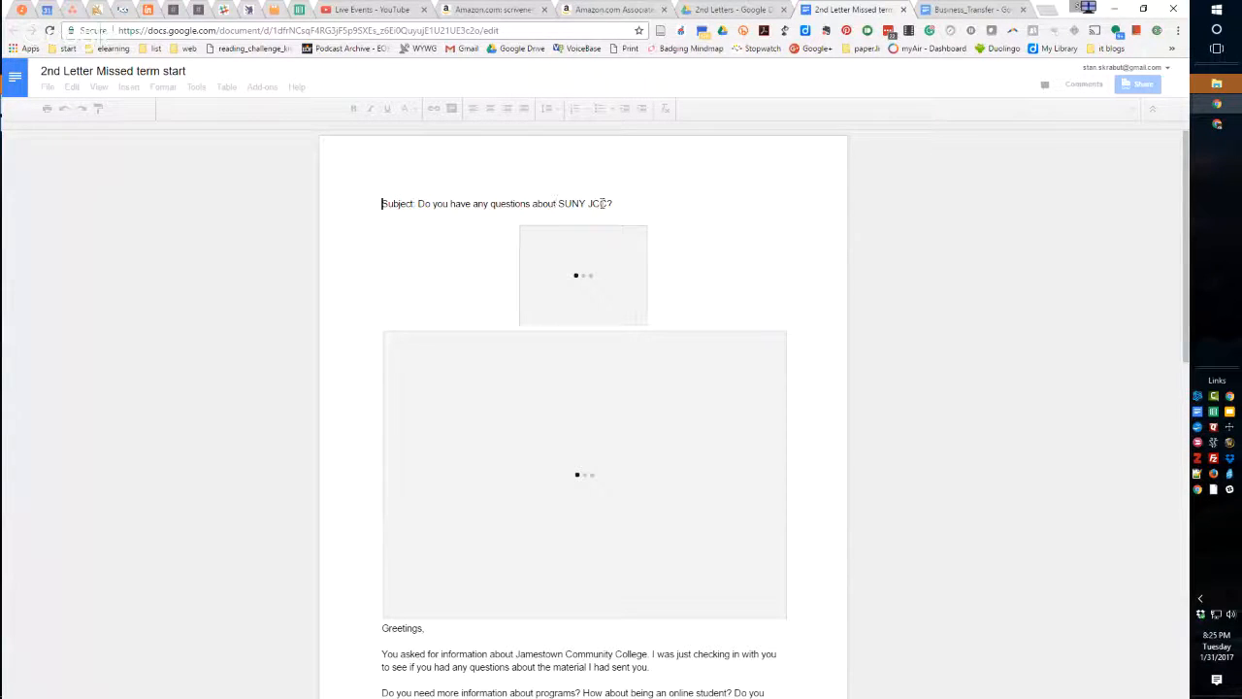
Examine the second letter's subject line, missed-term paragraph, journey link and contact section, and close the document.
left_click_drag(615, 204, 422, 206)
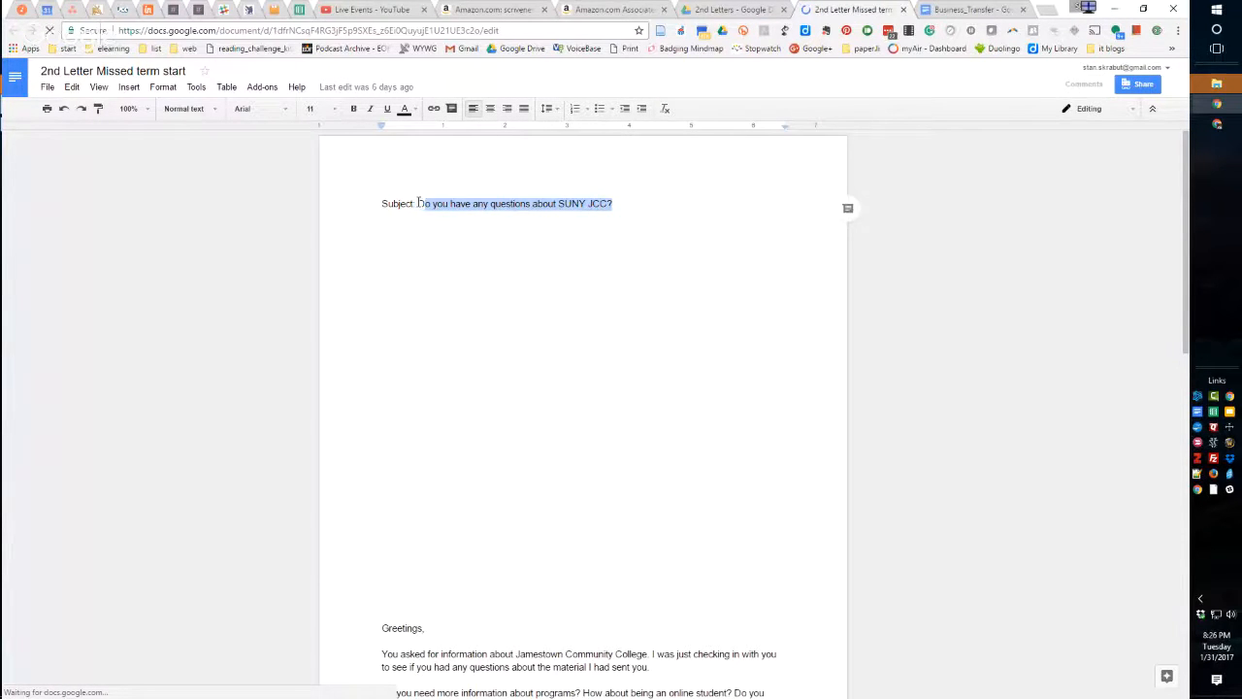
left_click(421, 206)
left_click_drag(418, 205, 613, 204)
scroll(351, 294, "down", 1)
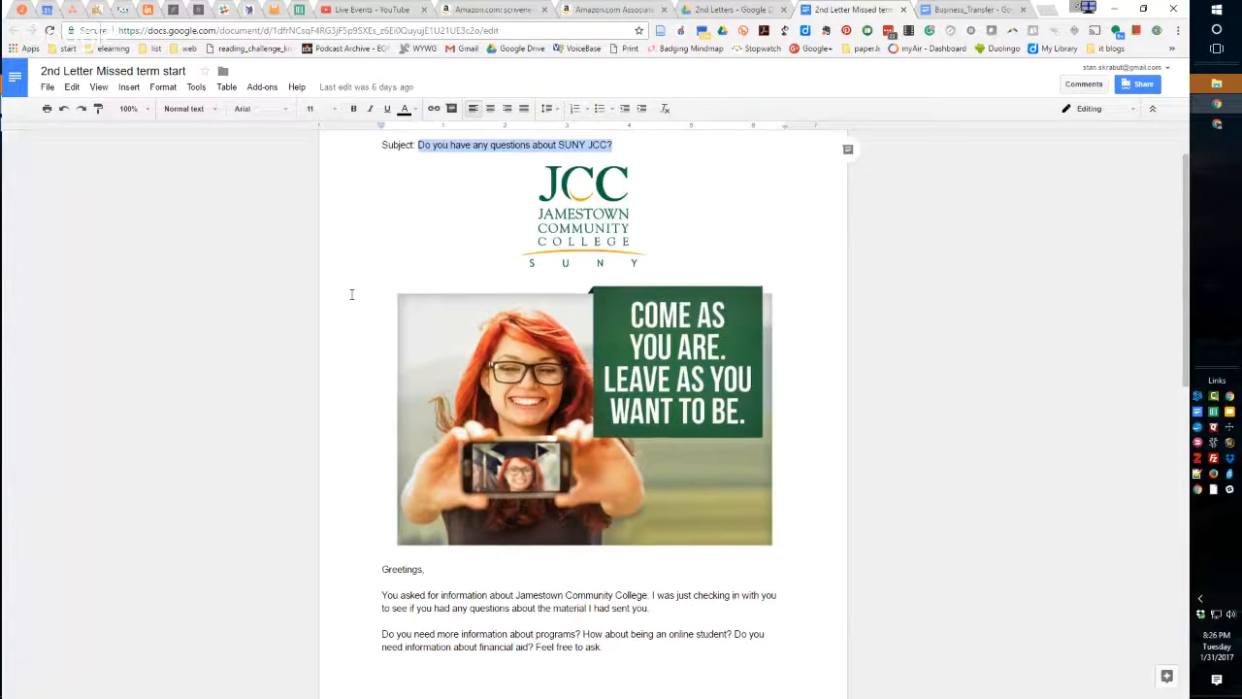
scroll(352, 294, "down", 4)
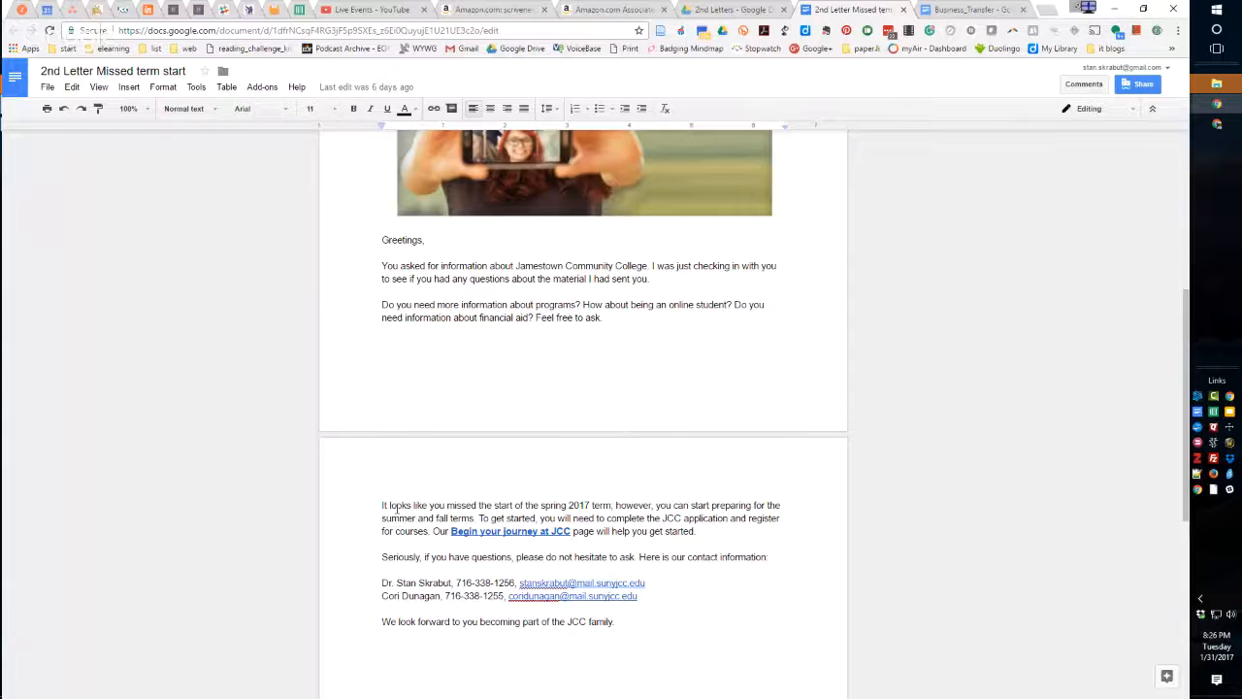
scroll(396, 508, "down", 1)
scroll(397, 508, "down", 3)
type(".")
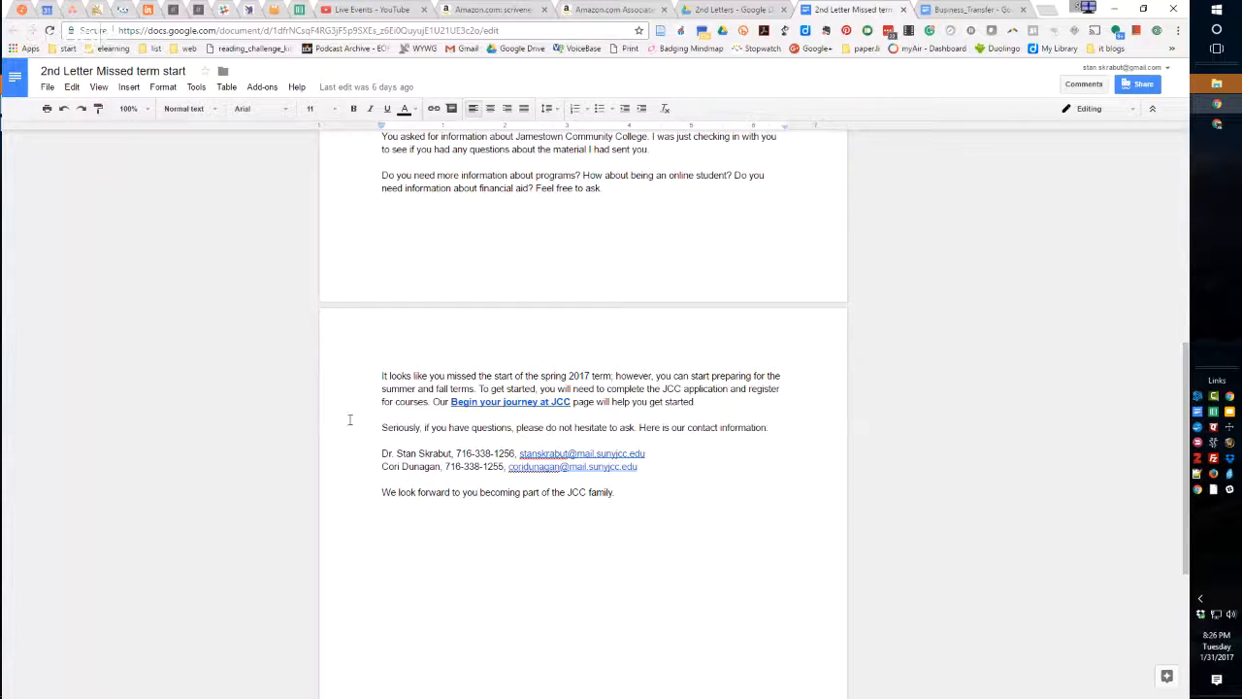
scroll(461, 456, "up", 5)
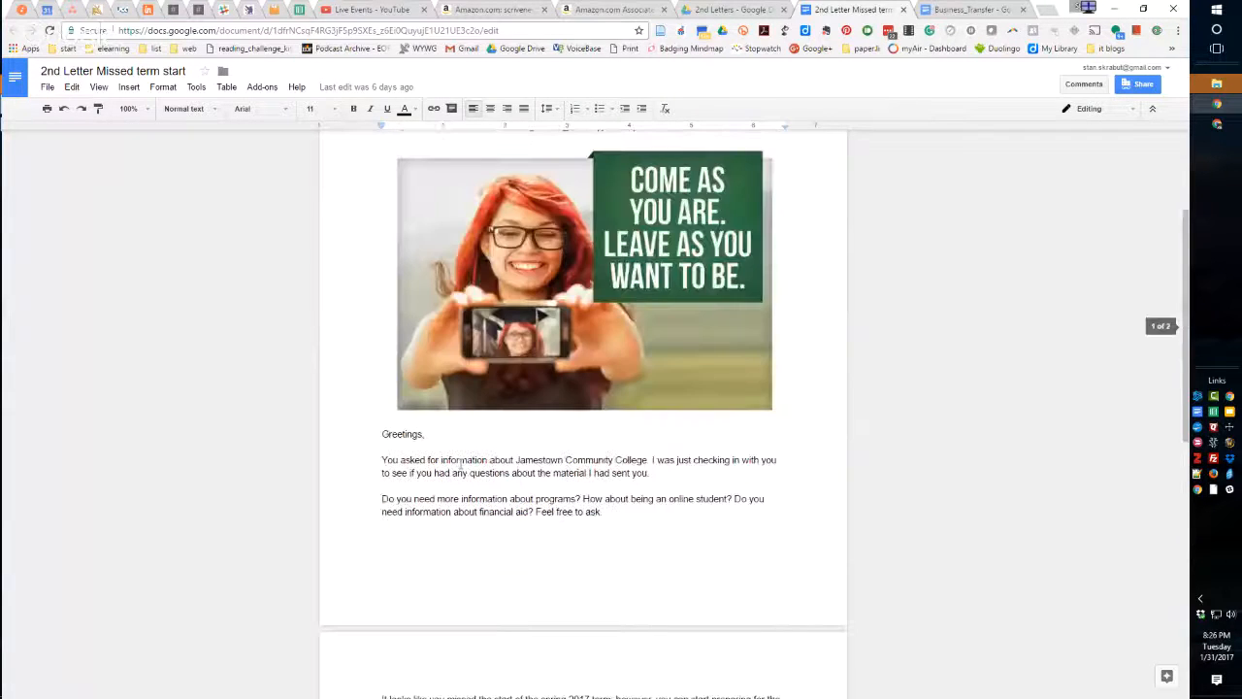
left_click(904, 9)
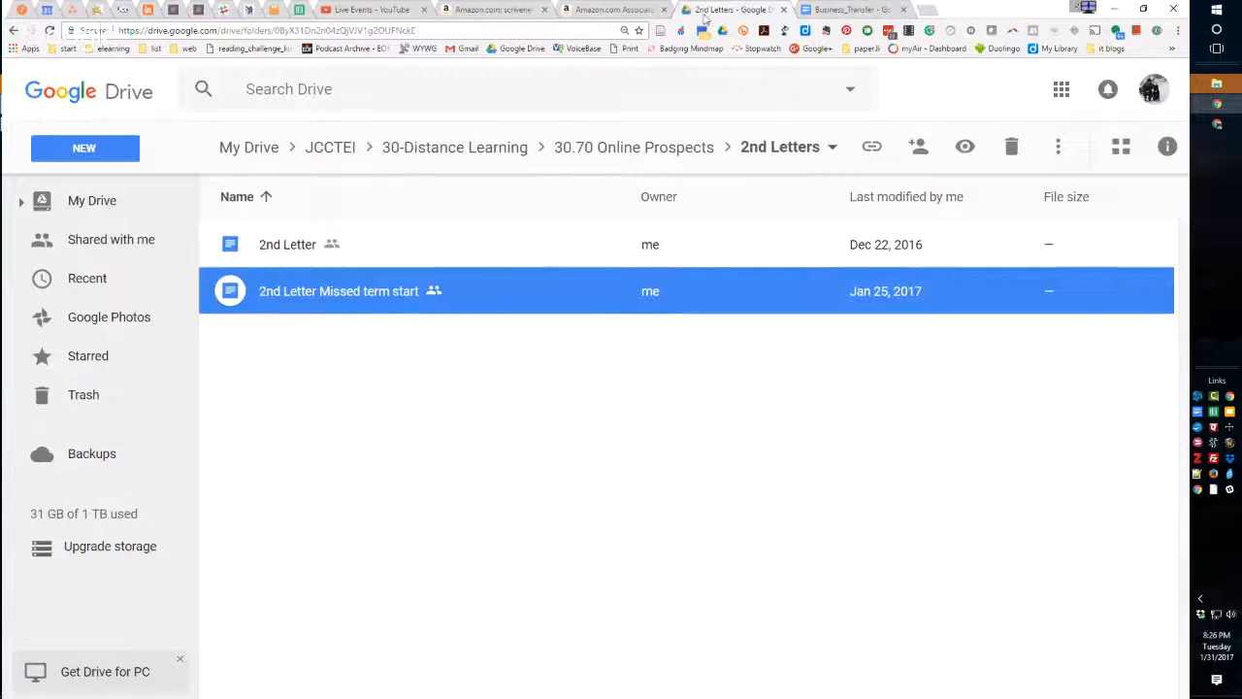
Go to the 3rd Letters folder under 30.70 Online Prospects, look through its list and open Business-3rd Letter.
left_click(772, 149)
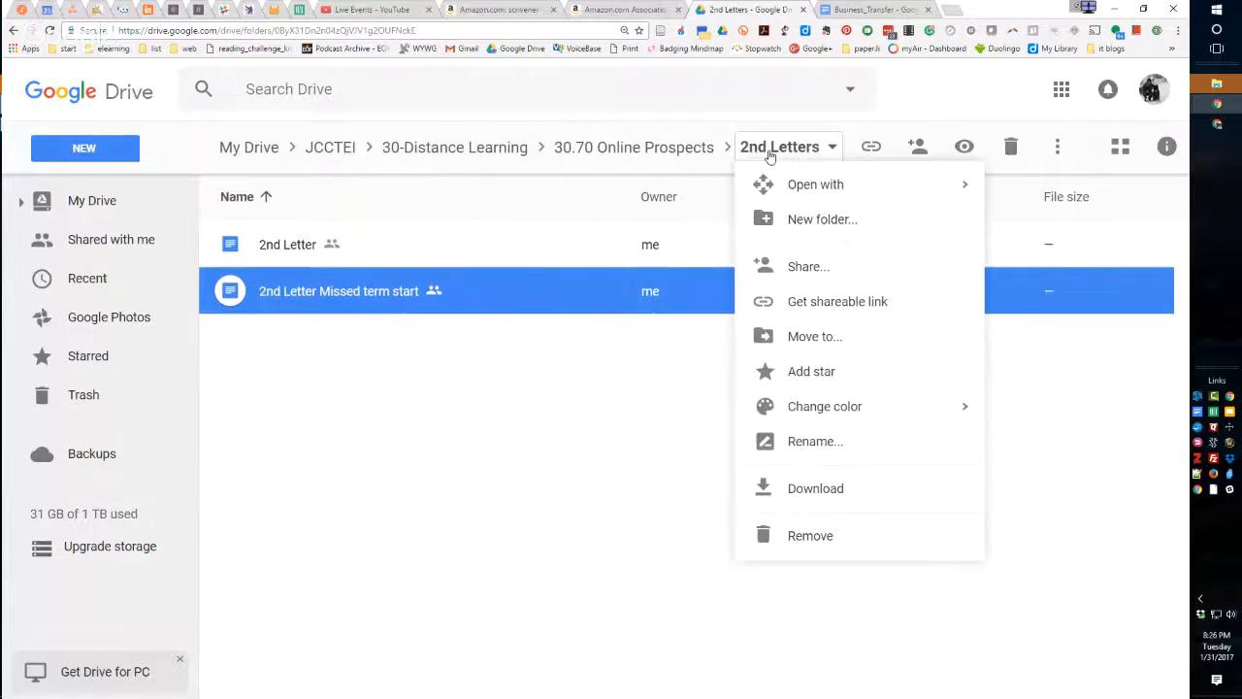
left_click(641, 167)
left_click(640, 147)
double_click(273, 339)
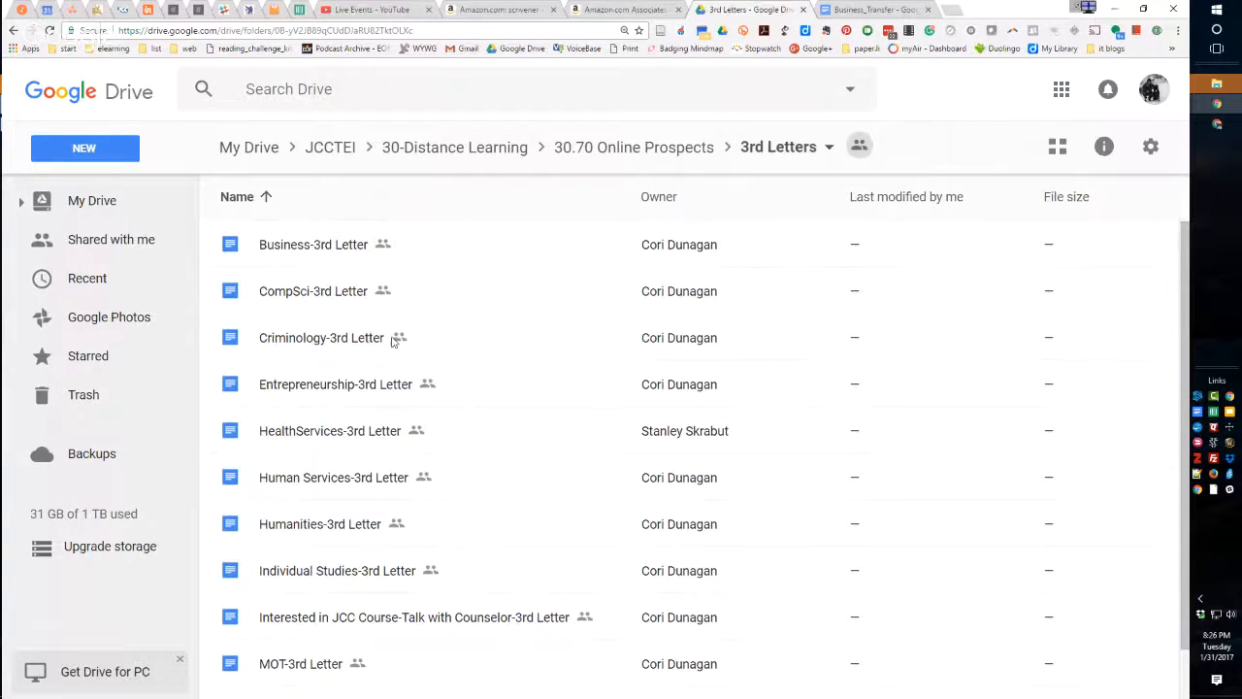
scroll(322, 382, "down", 1)
scroll(327, 379, "up", 1)
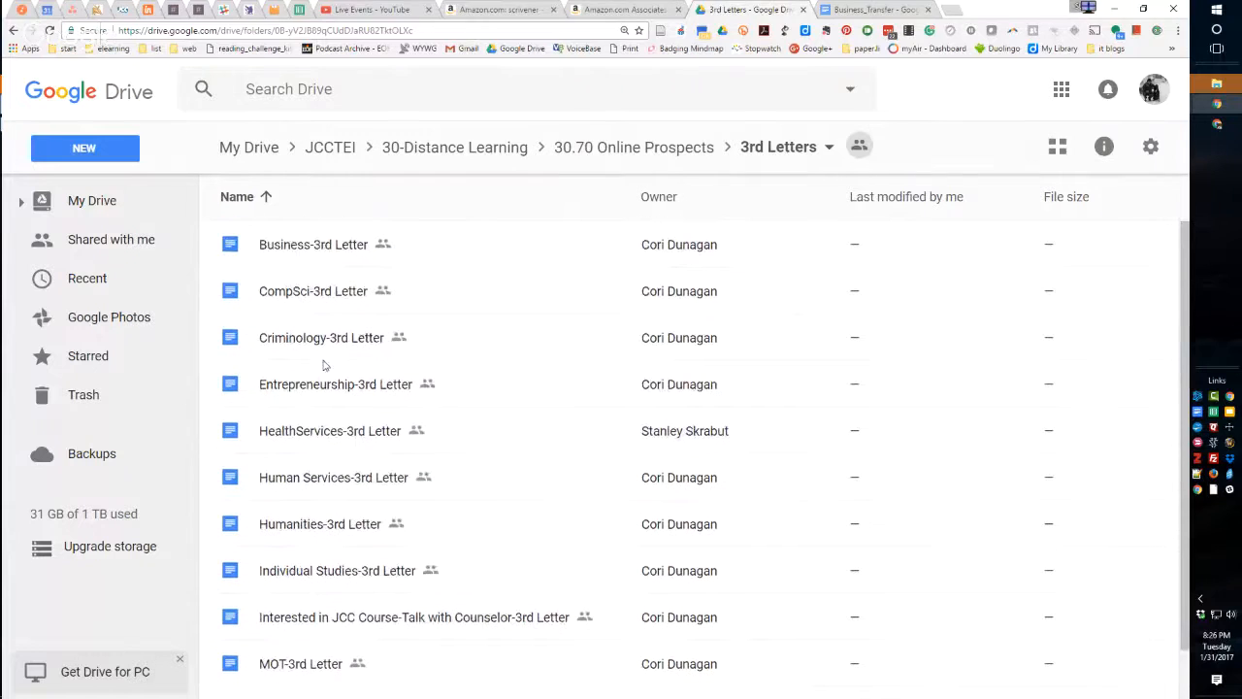
double_click(291, 245)
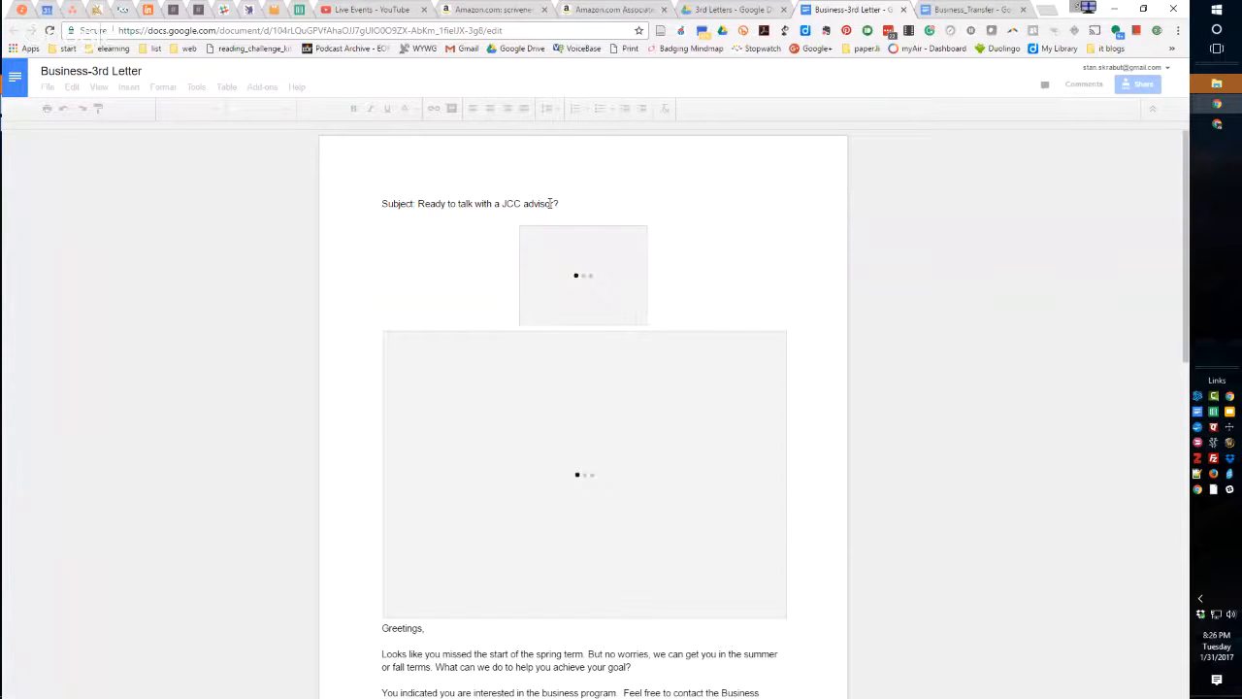
Read the third letter's business program text, advisor section and resource links, and close it along with the Business_Transfer document.
scroll(364, 345, "down", 5)
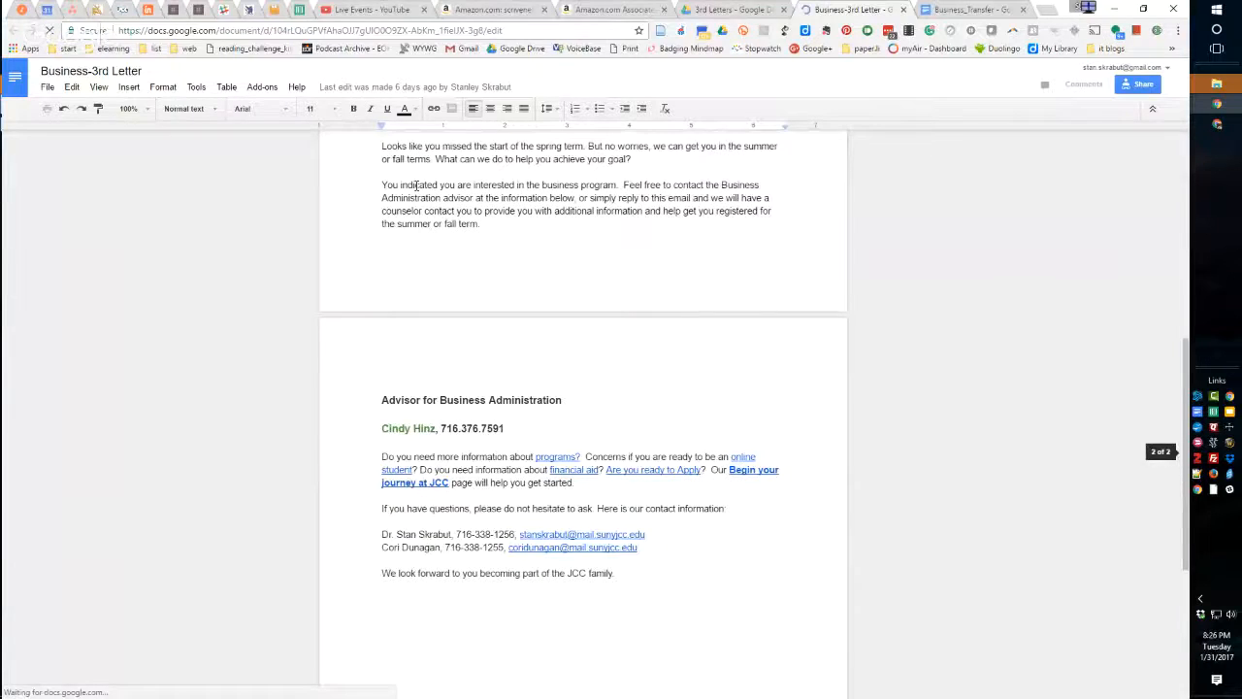
scroll(578, 185, "up", 1)
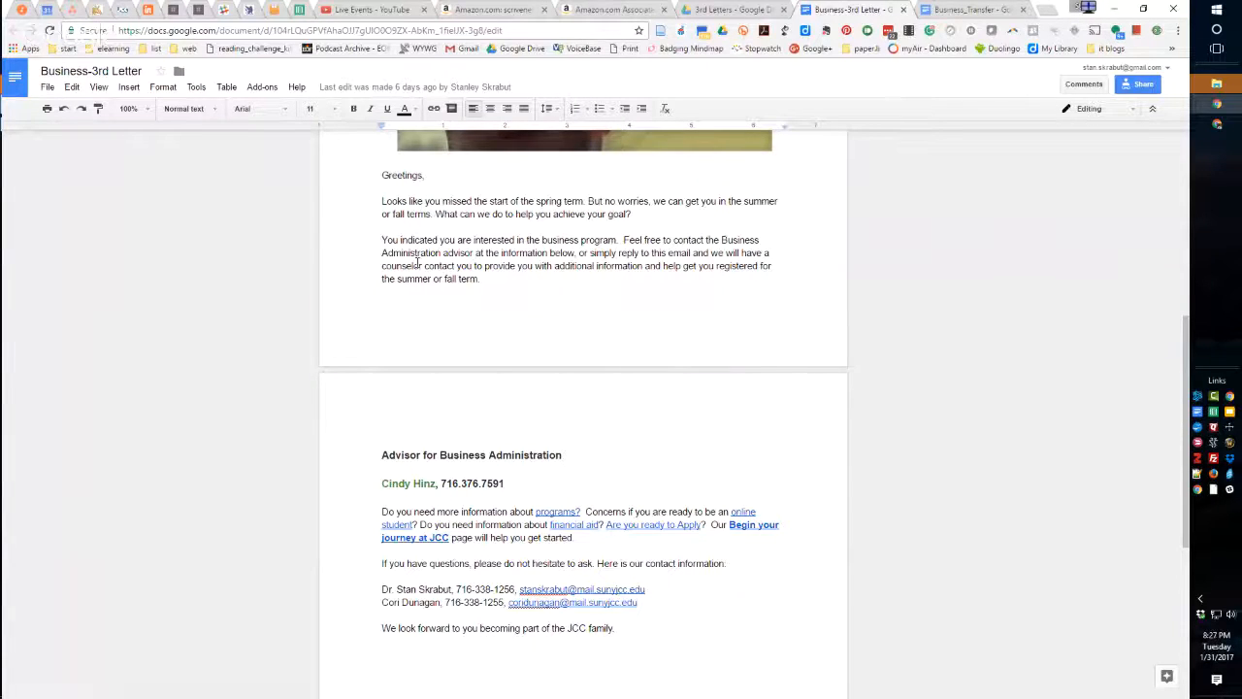
scroll(421, 401, "down", 5)
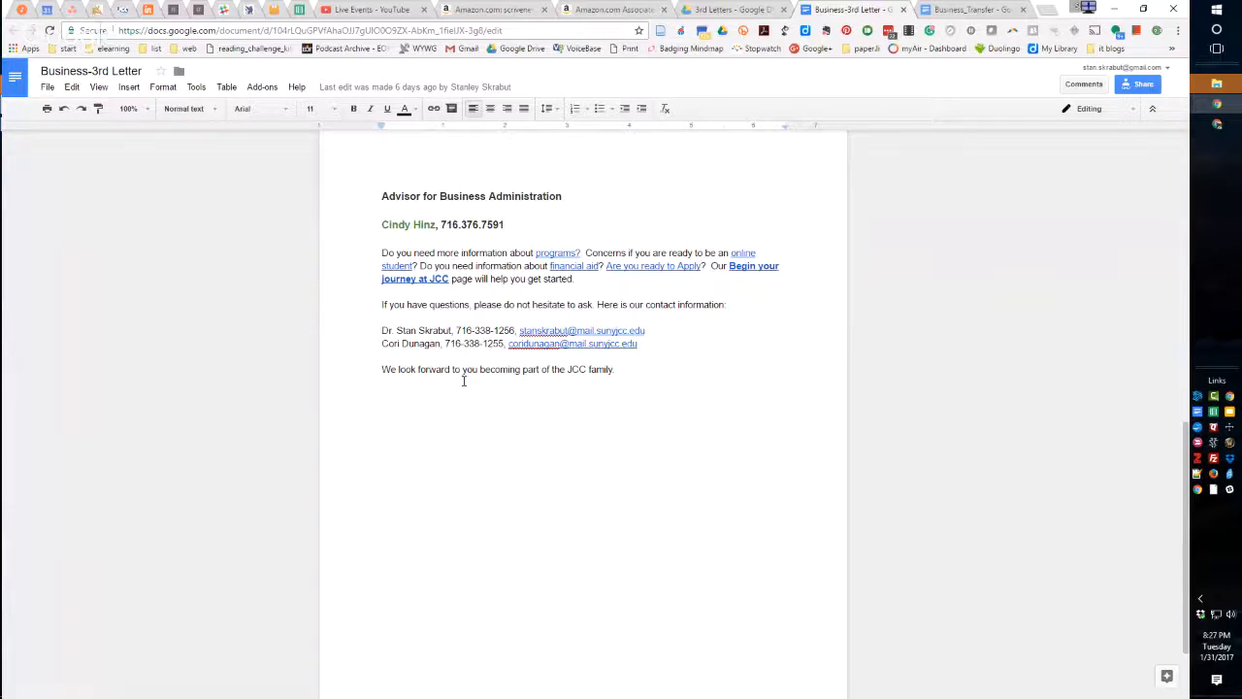
scroll(464, 380, "down", 2)
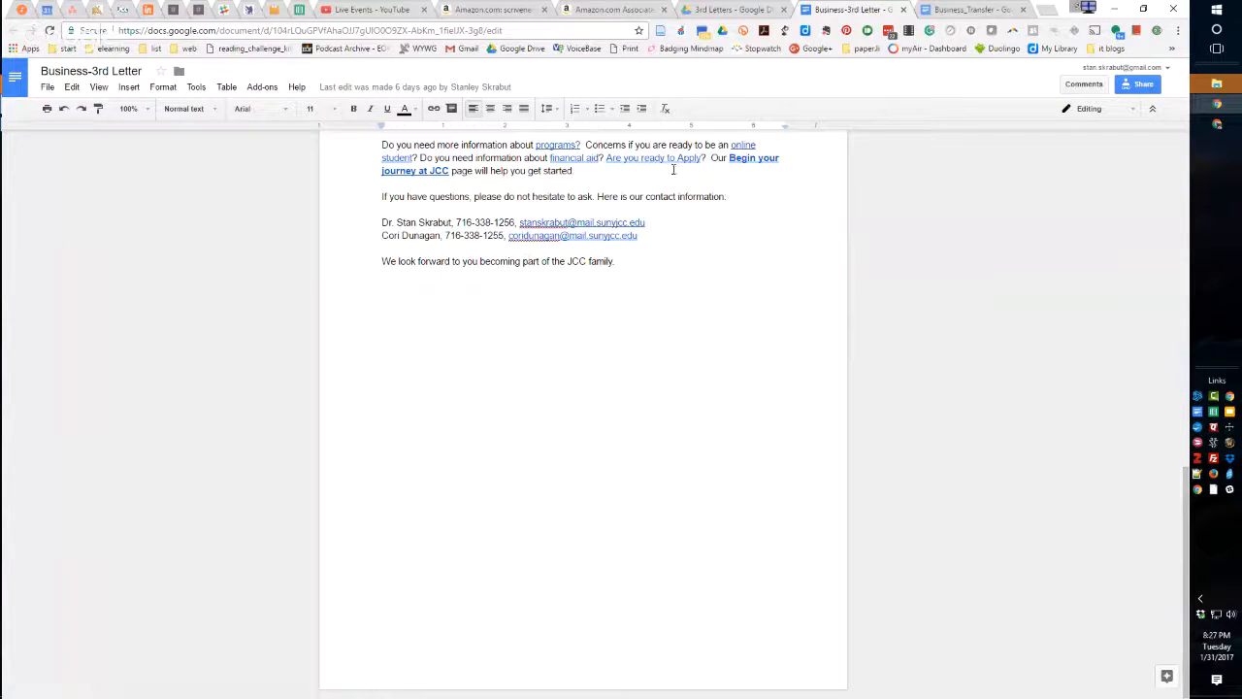
left_click(903, 11)
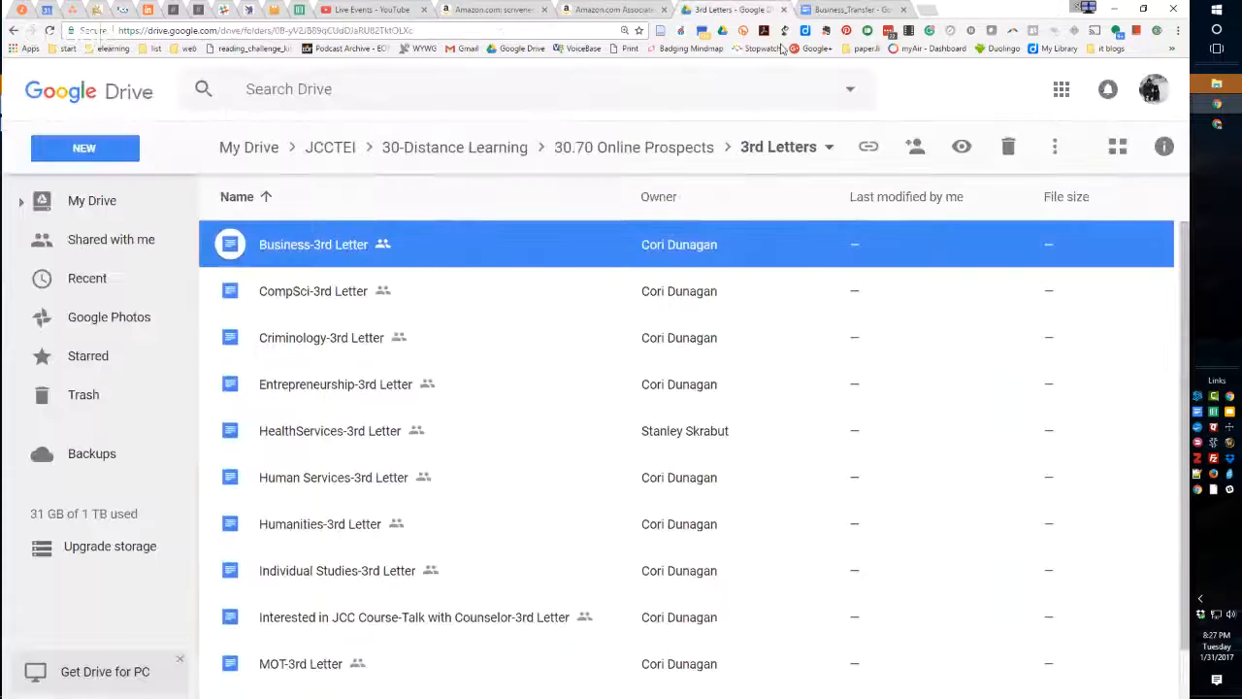
left_click(903, 12)
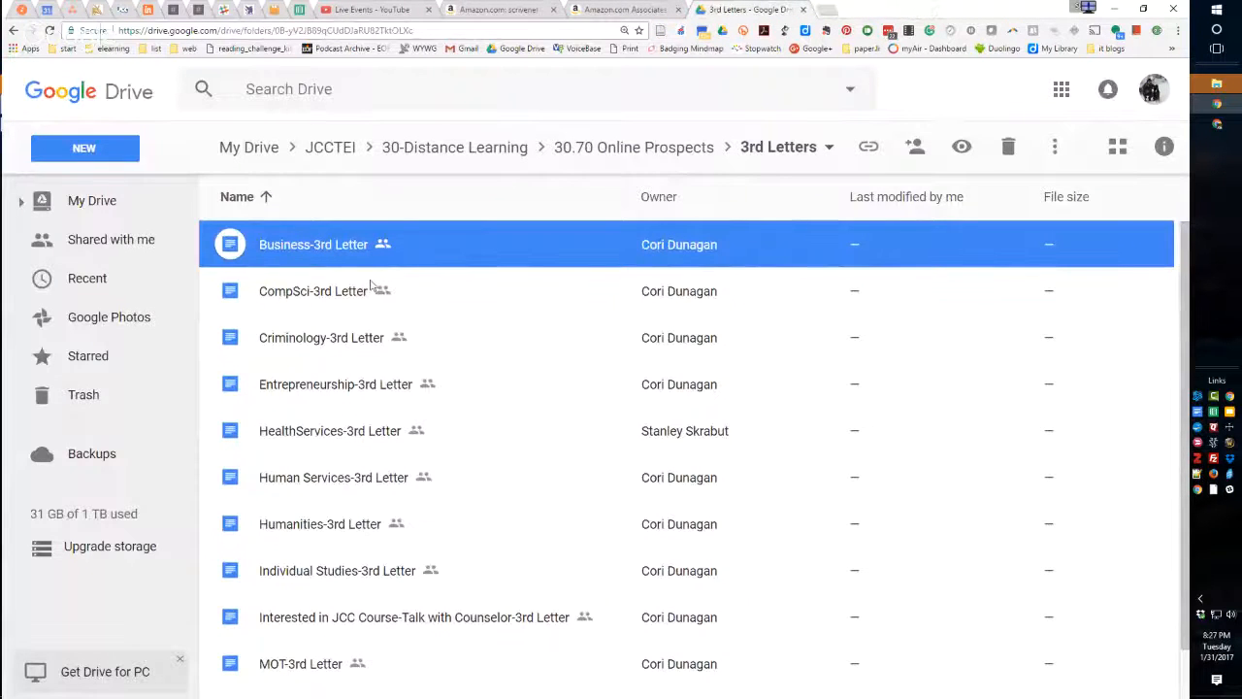
Put away the Drive window with the 3rd Letters folder and close the Civil Air Patrol member details page in the other browser window.
scroll(357, 291, "down", 2)
scroll(408, 282, "up", 2)
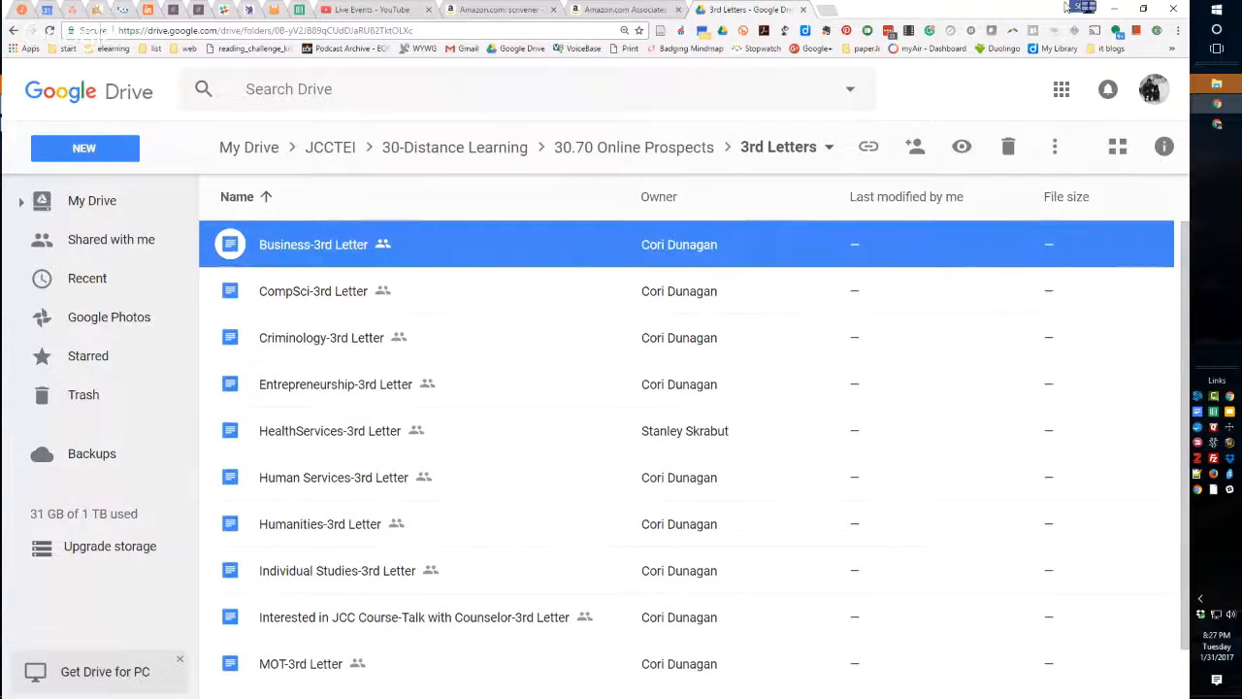
left_click(1114, 12)
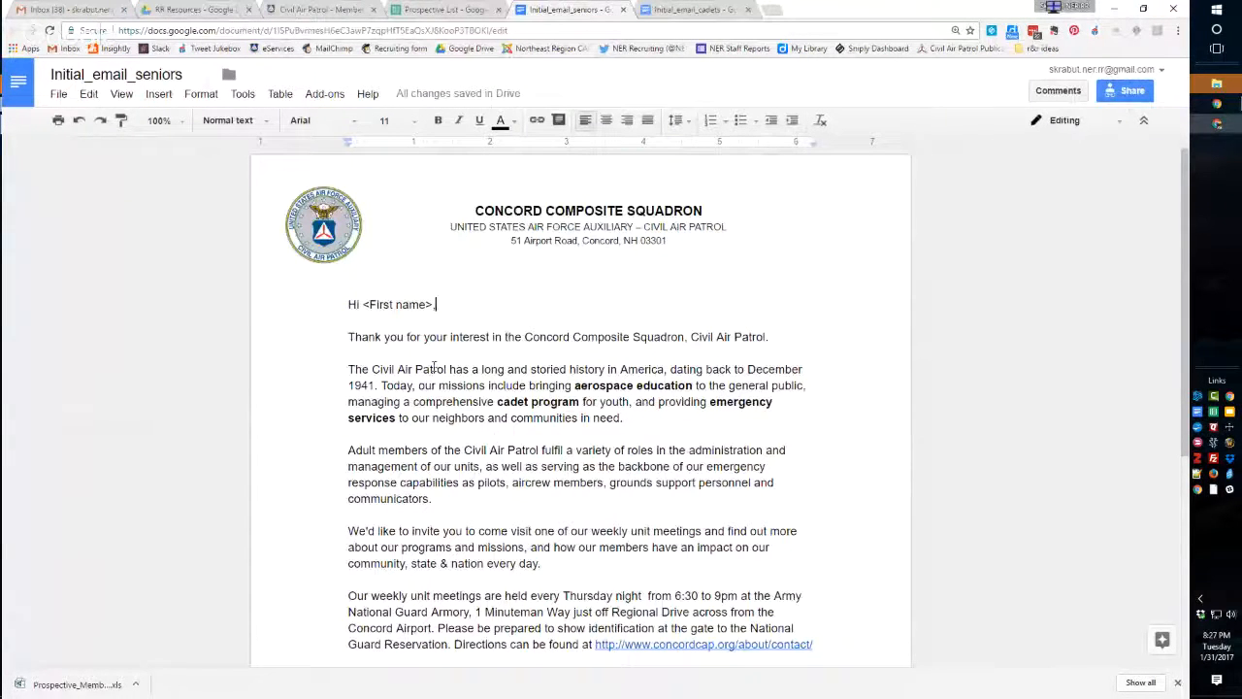
left_click(441, 9)
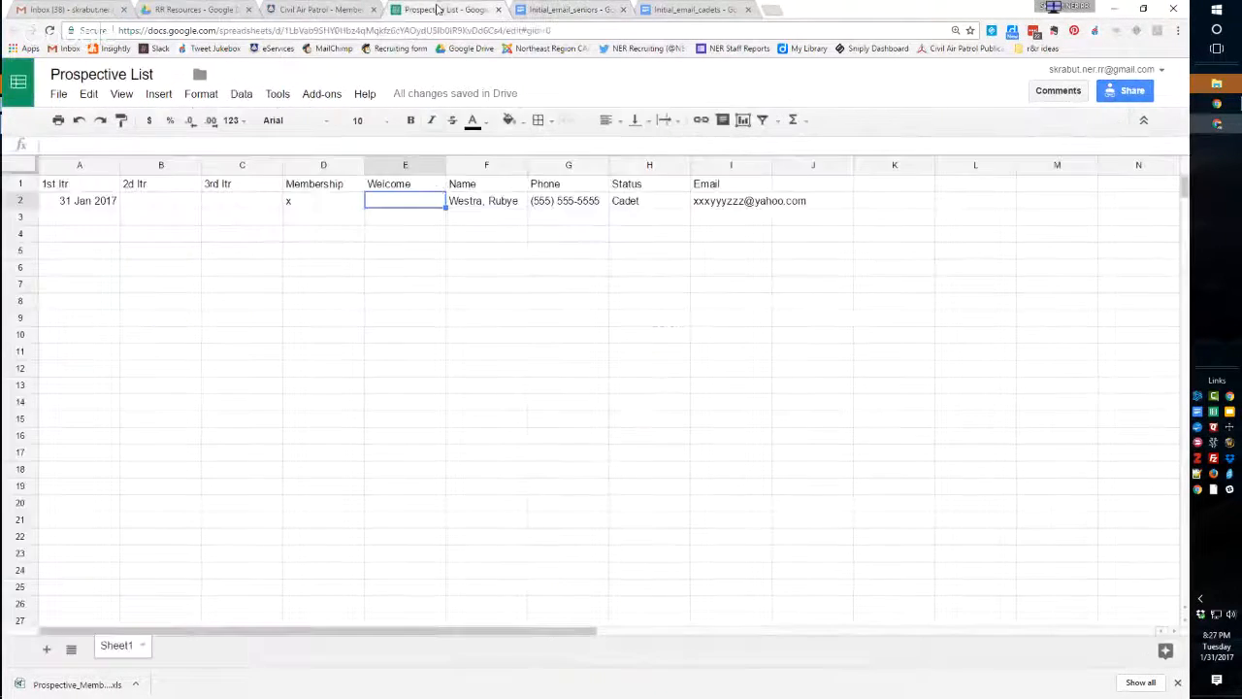
left_click(312, 9)
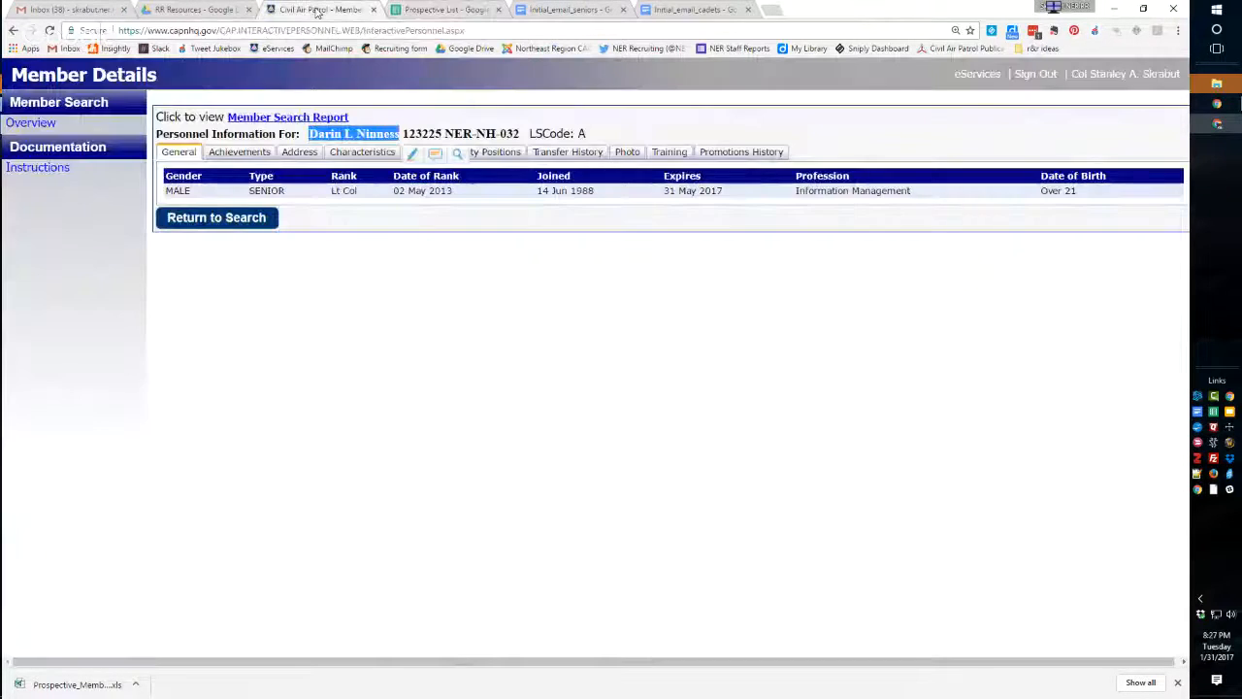
left_click(374, 10)
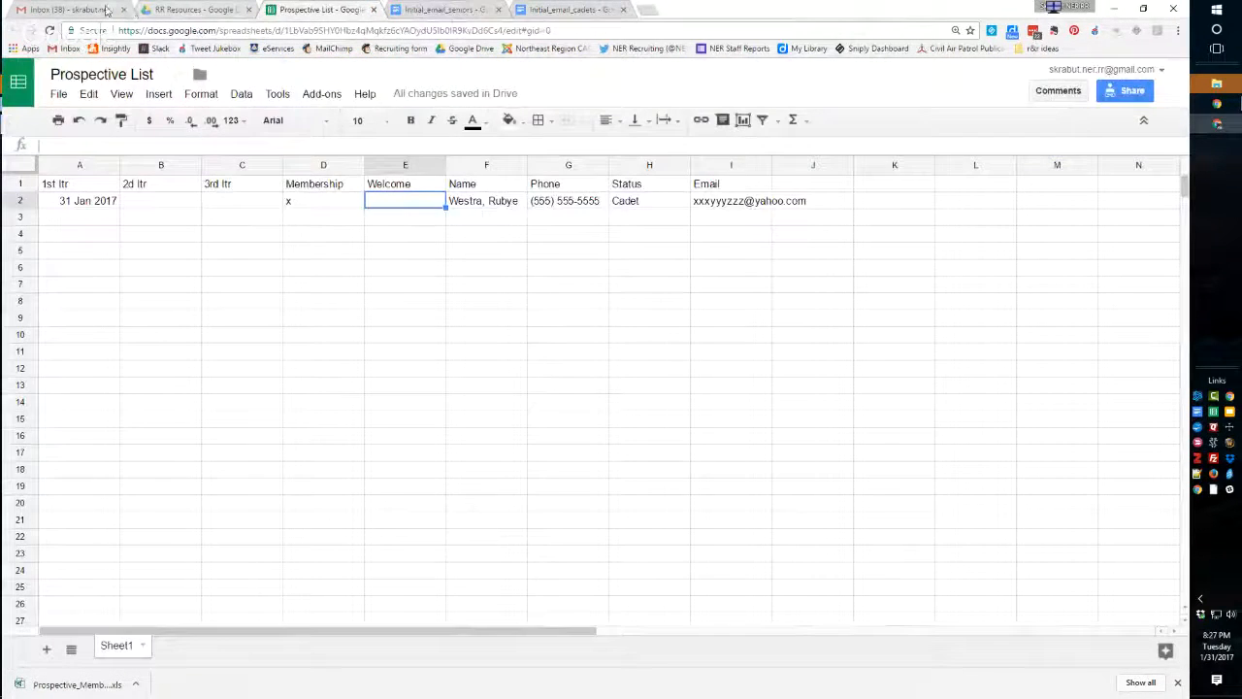
Clear the browser from the desktop, close the OneDrive folder window and switch to the Google Hangouts window.
key("ctrl+1")
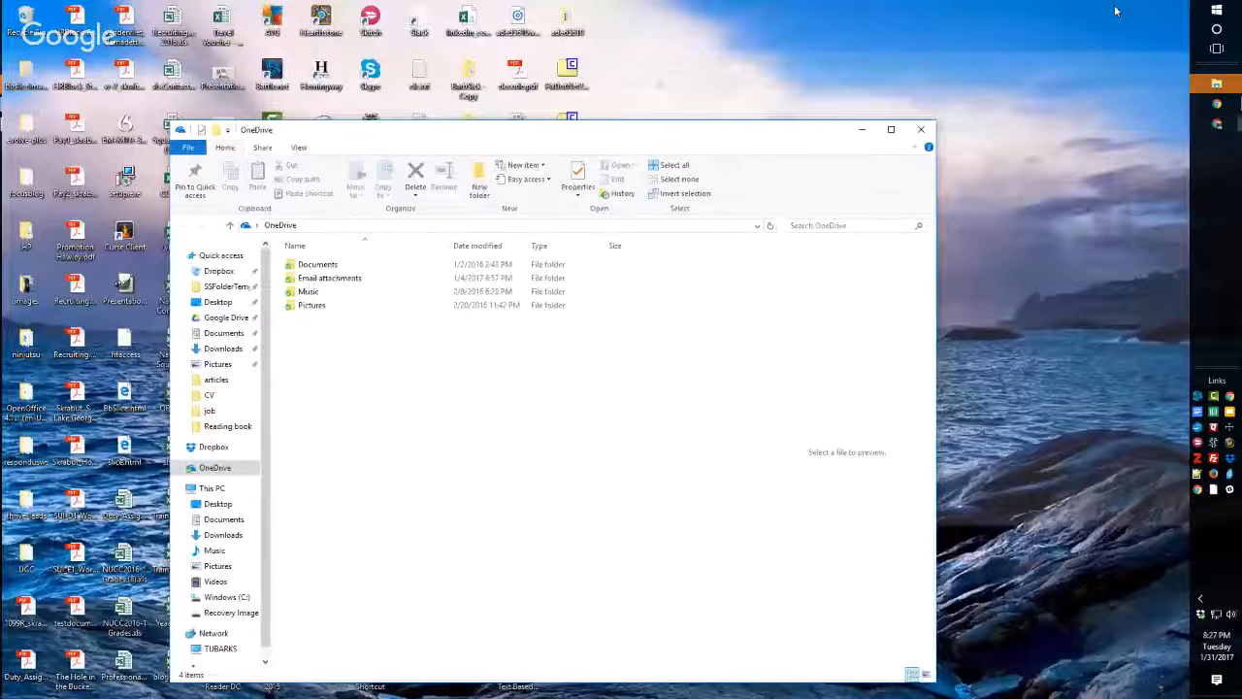
left_click(920, 130)
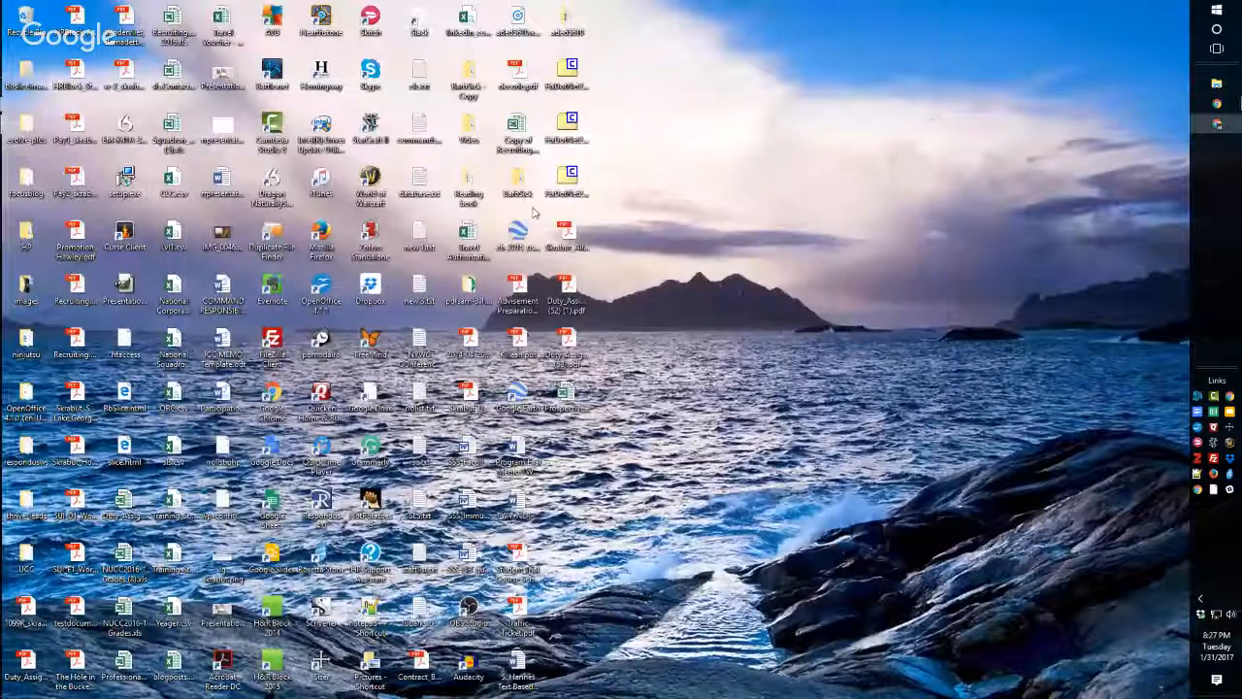
left_click(1220, 108)
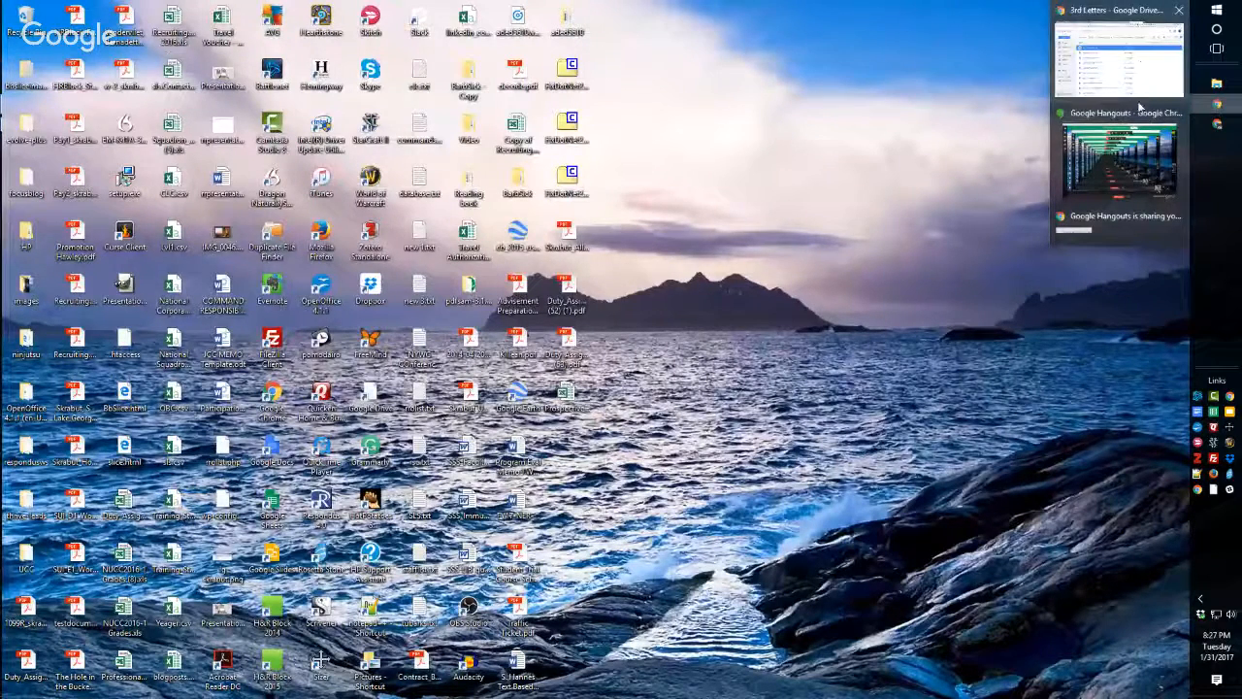
mouse_move(1135, 112)
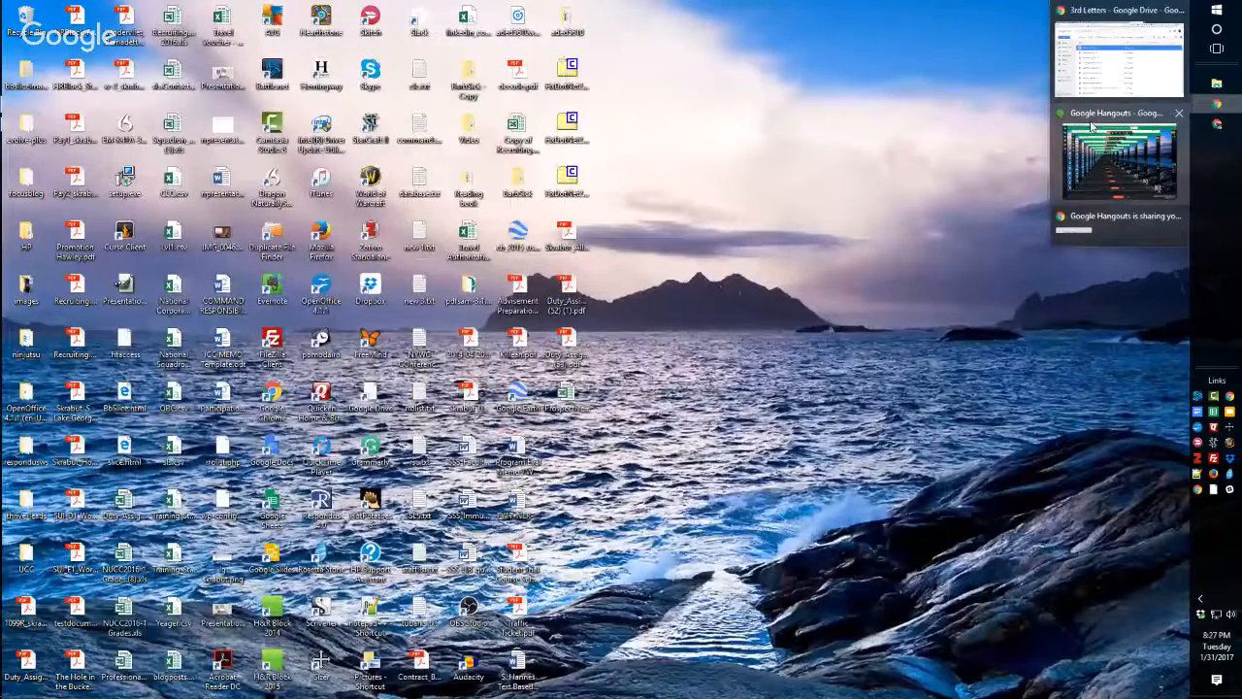
left_click(1091, 126)
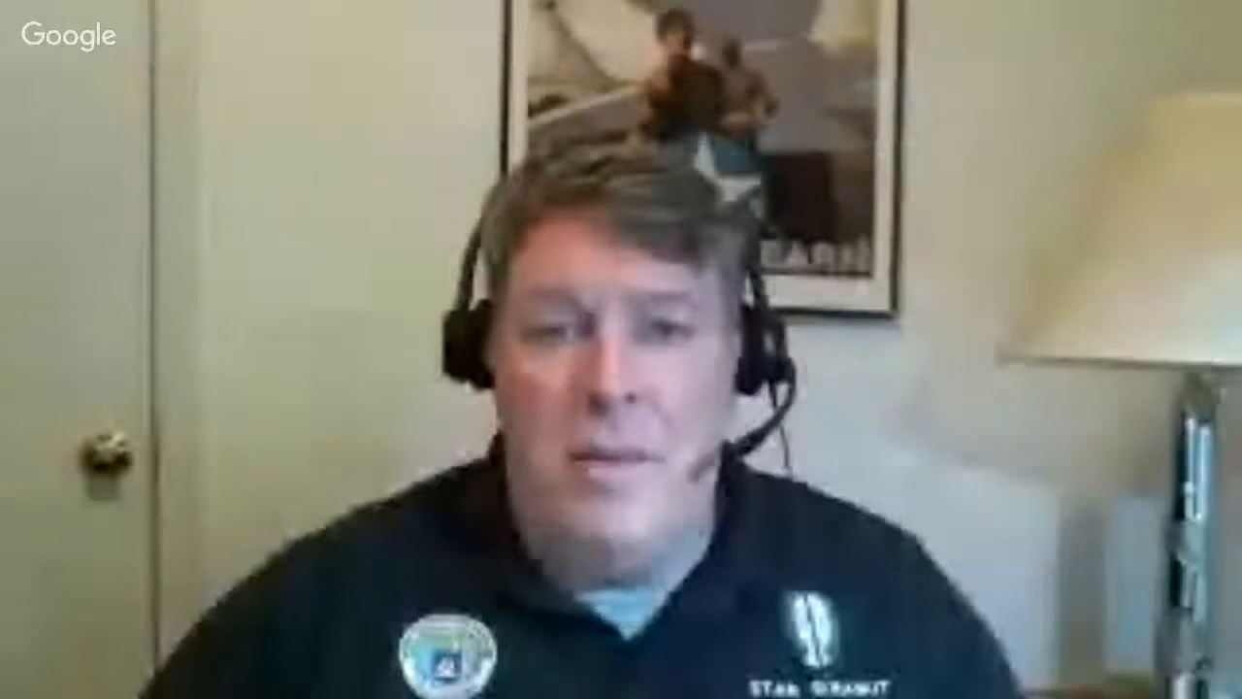